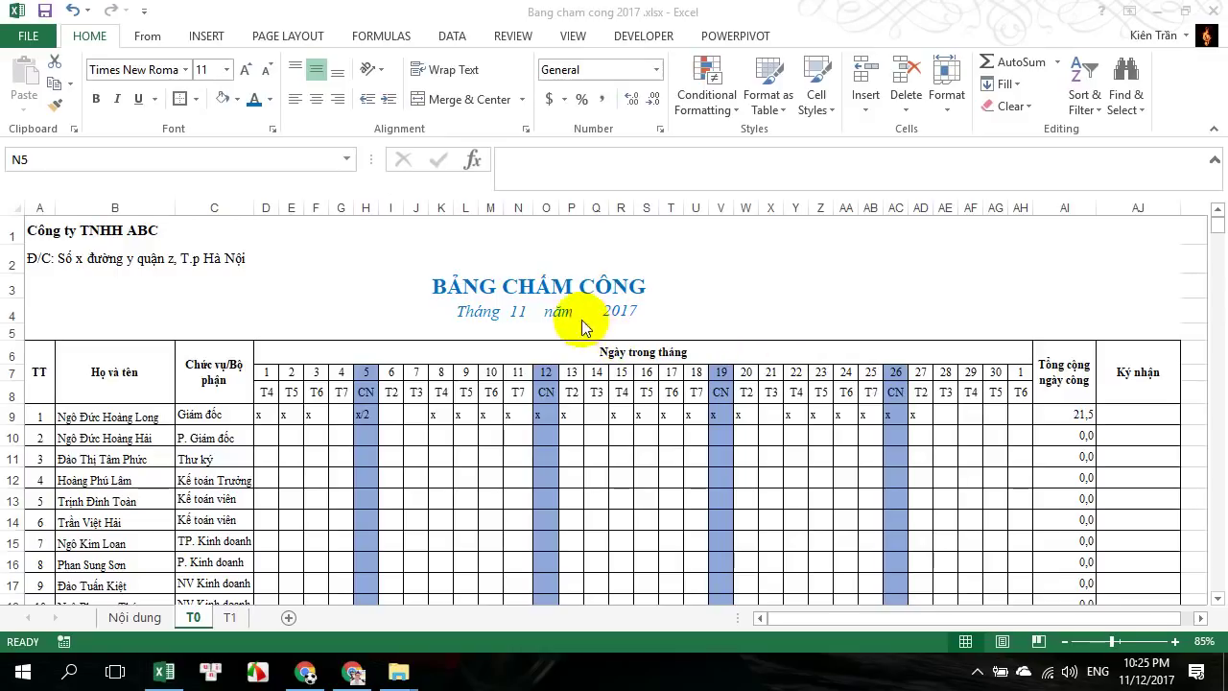
Set the month cell N4 to 12 and the year cell Q4 to 2018
{"action": "left_click", "coordinate": [518, 311]}
{"action": "left_click", "coordinate": [518, 311]}
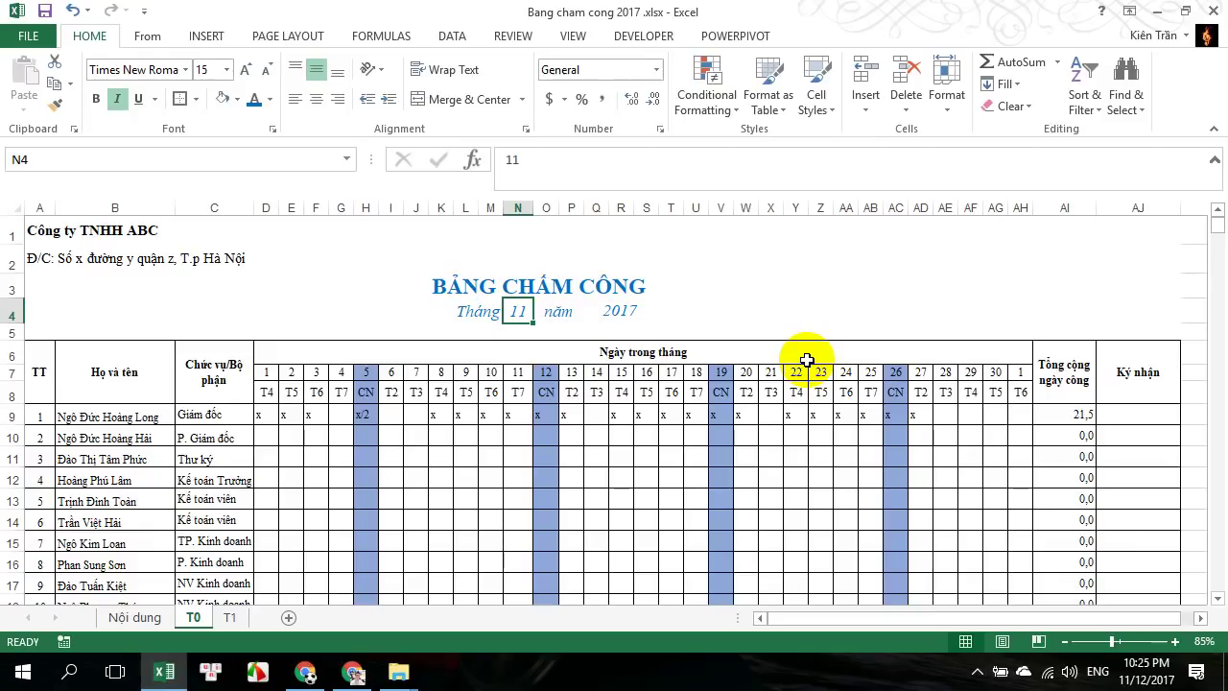
{"action": "type", "text": "12"}
{"action": "key", "text": "Return"}
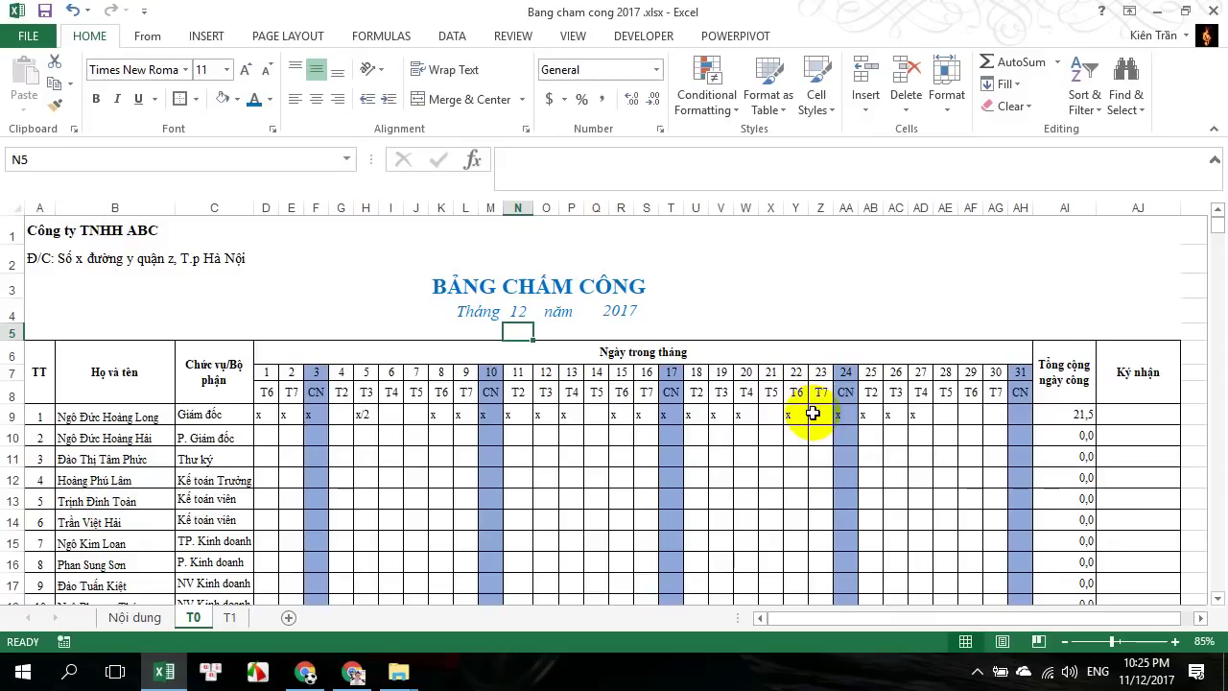
{"action": "left_click", "coordinate": [602, 311]}
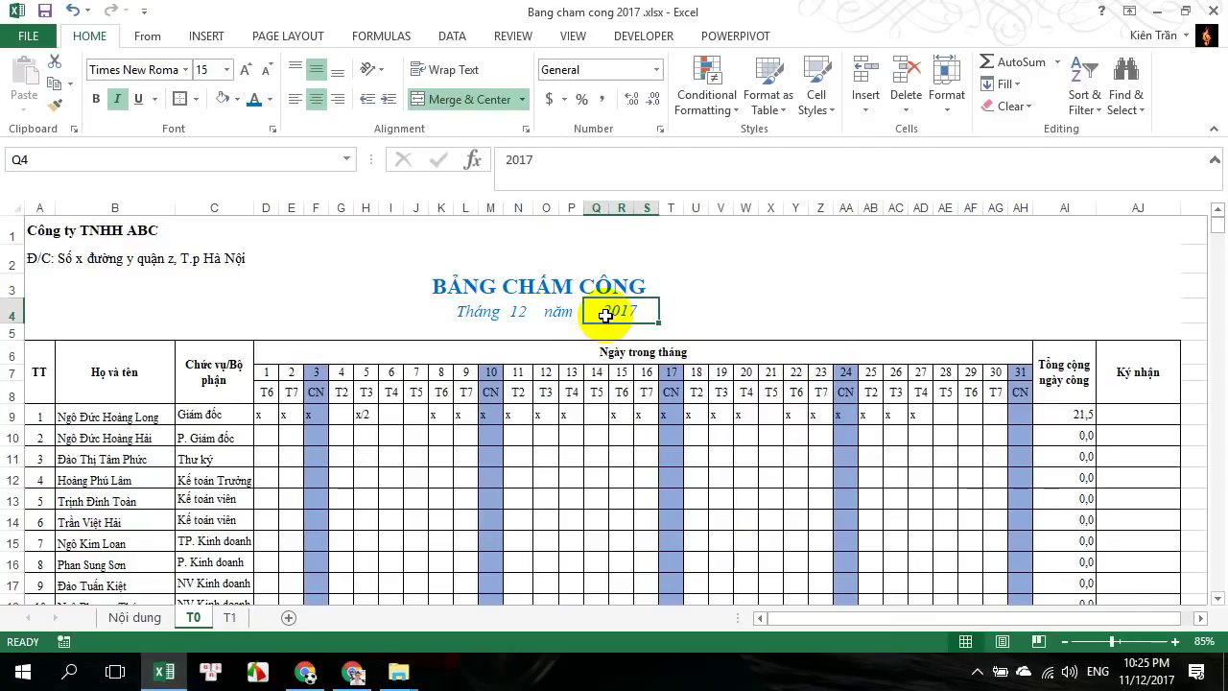
{"action": "type", "text": "2018"}
{"action": "key", "text": "Return"}
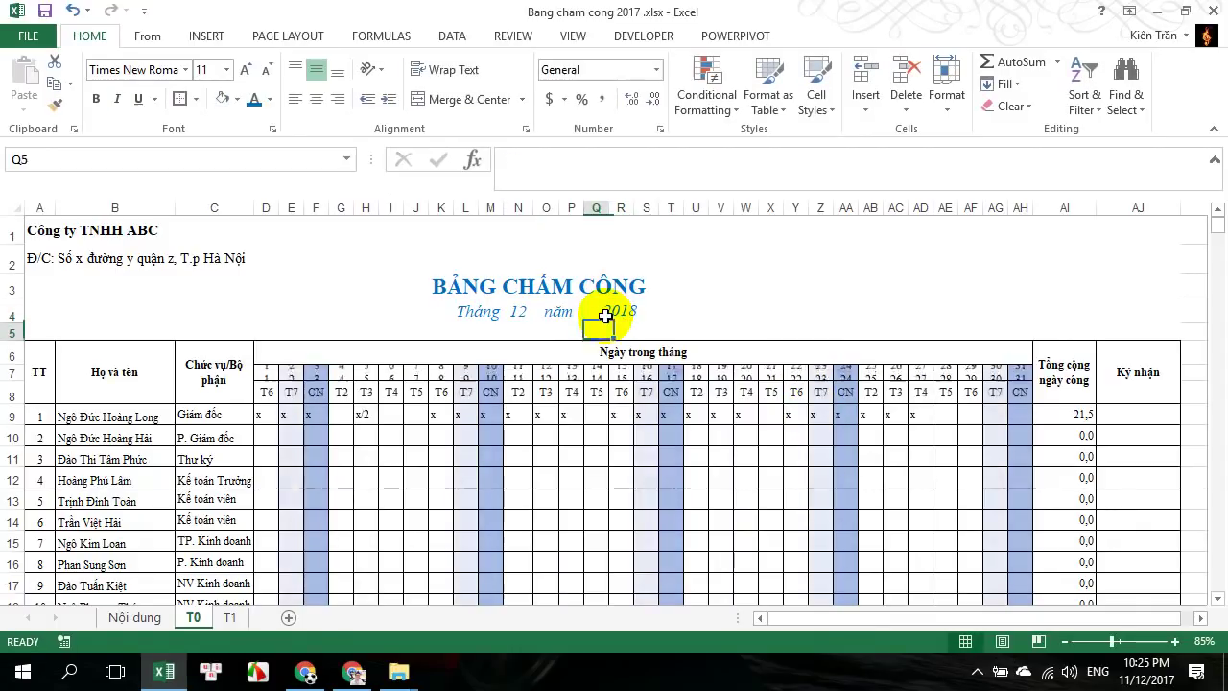
Select the day-number and weekday rows to check the recalculated DATE headers
{"action": "mouse_move", "coordinate": [266, 372]}
{"action": "left_mouse_down"}
{"action": "mouse_move", "coordinate": [1011, 420]}
{"action": "mouse_move", "coordinate": [998, 422]}
{"action": "left_mouse_up"}
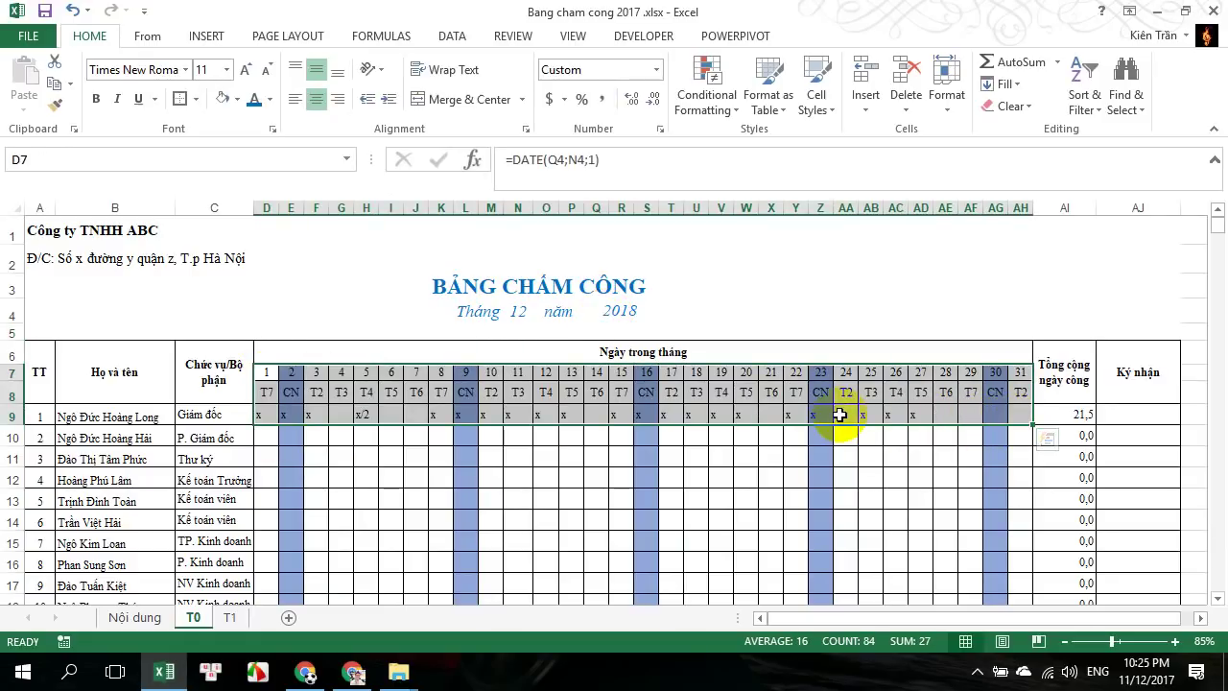
{"action": "scroll", "coordinate": [444, 391], "scroll_direction": "down", "scroll_amount": 1}
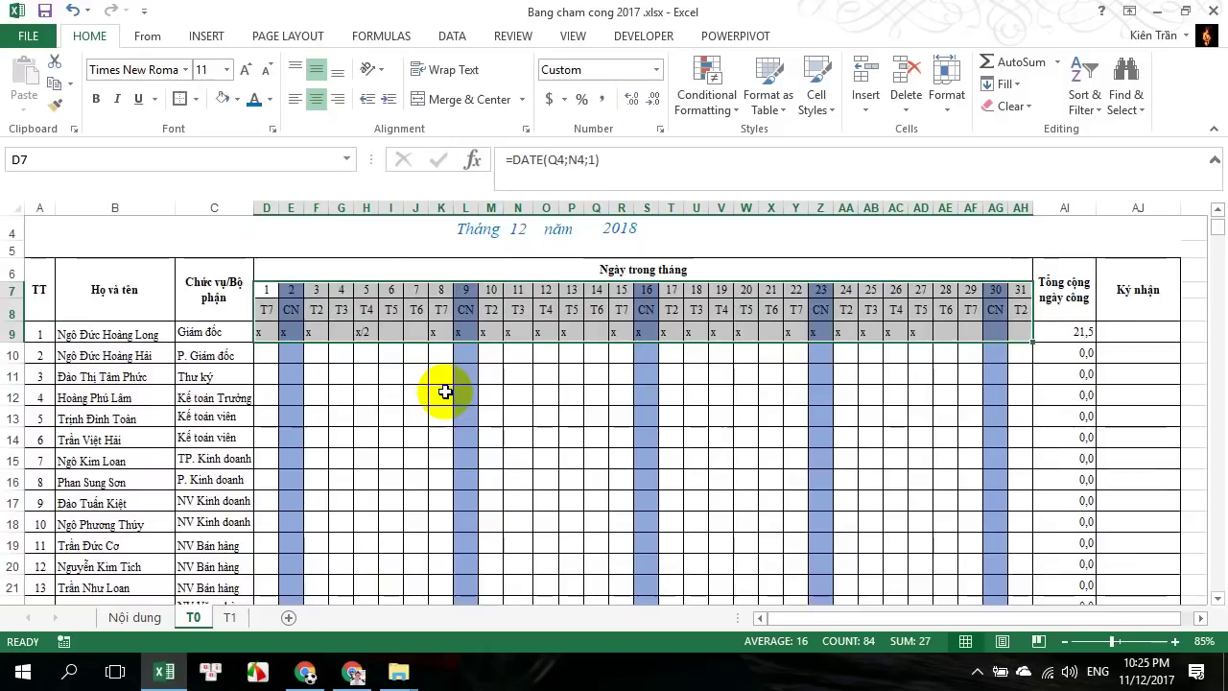
{"action": "scroll", "coordinate": [412, 384], "scroll_direction": "down", "scroll_amount": 1}
{"action": "scroll", "coordinate": [374, 376], "scroll_direction": "up", "scroll_amount": 1}
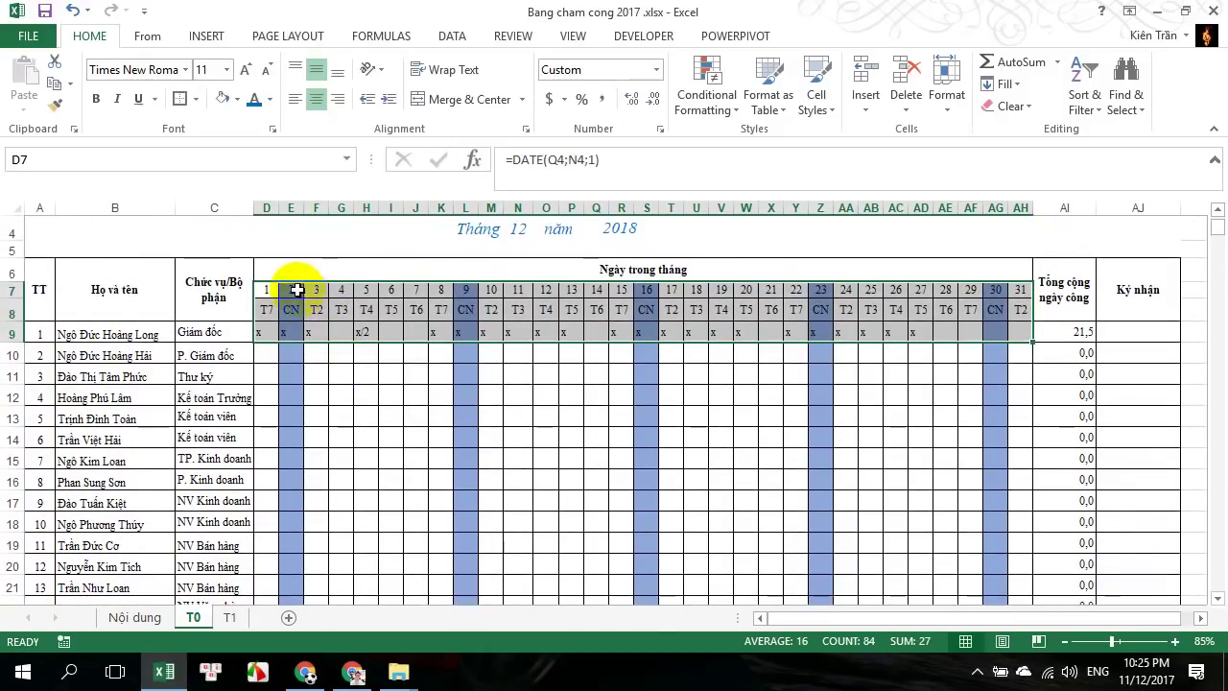
{"action": "left_click_drag", "start_coordinate": [297, 290], "coordinate": [307, 495]}
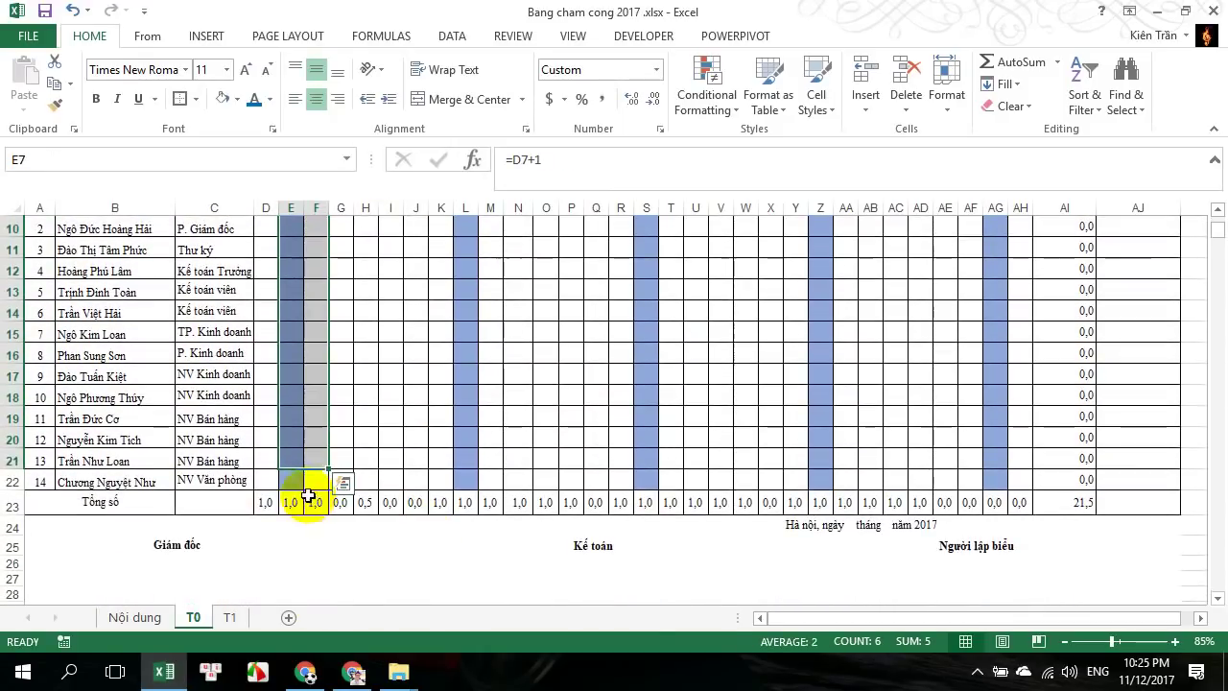
{"action": "left_click", "coordinate": [292, 480]}
{"action": "scroll", "coordinate": [293, 479], "scroll_direction": "up", "scroll_amount": 2}
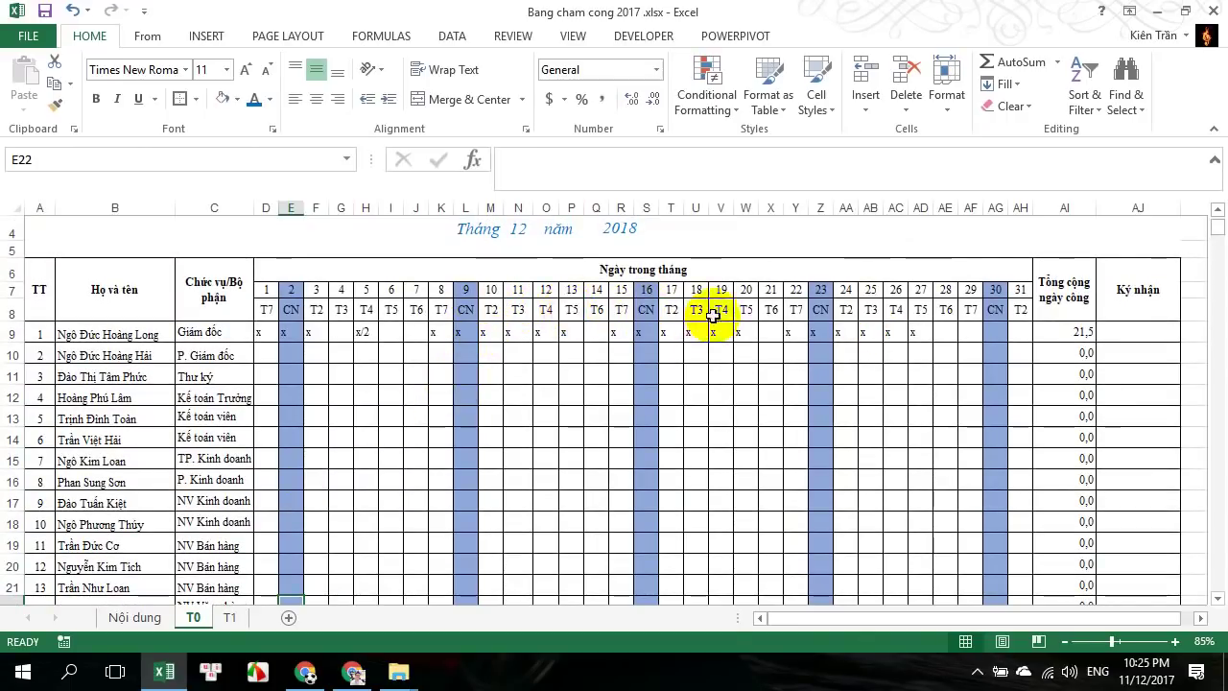
{"action": "scroll", "coordinate": [608, 305], "scroll_direction": "up", "scroll_amount": 1}
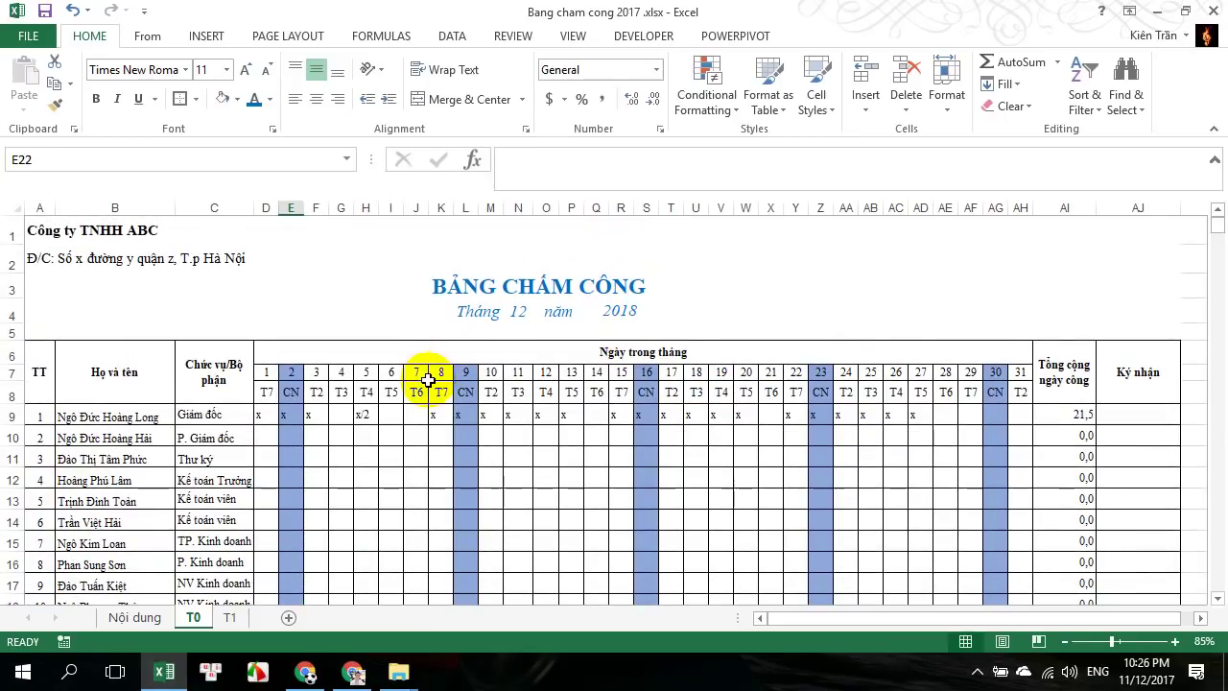
{"action": "scroll", "coordinate": [443, 380], "scroll_direction": "down", "scroll_amount": 1}
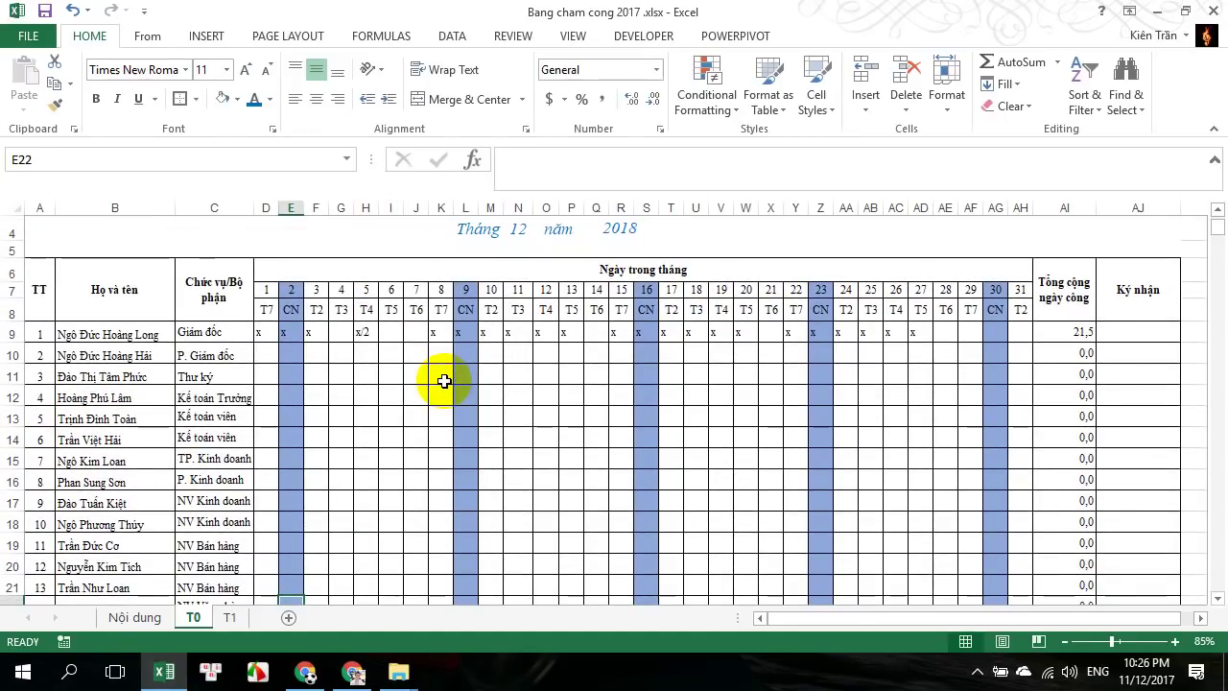
{"action": "scroll", "coordinate": [443, 381], "scroll_direction": "up", "scroll_amount": 1}
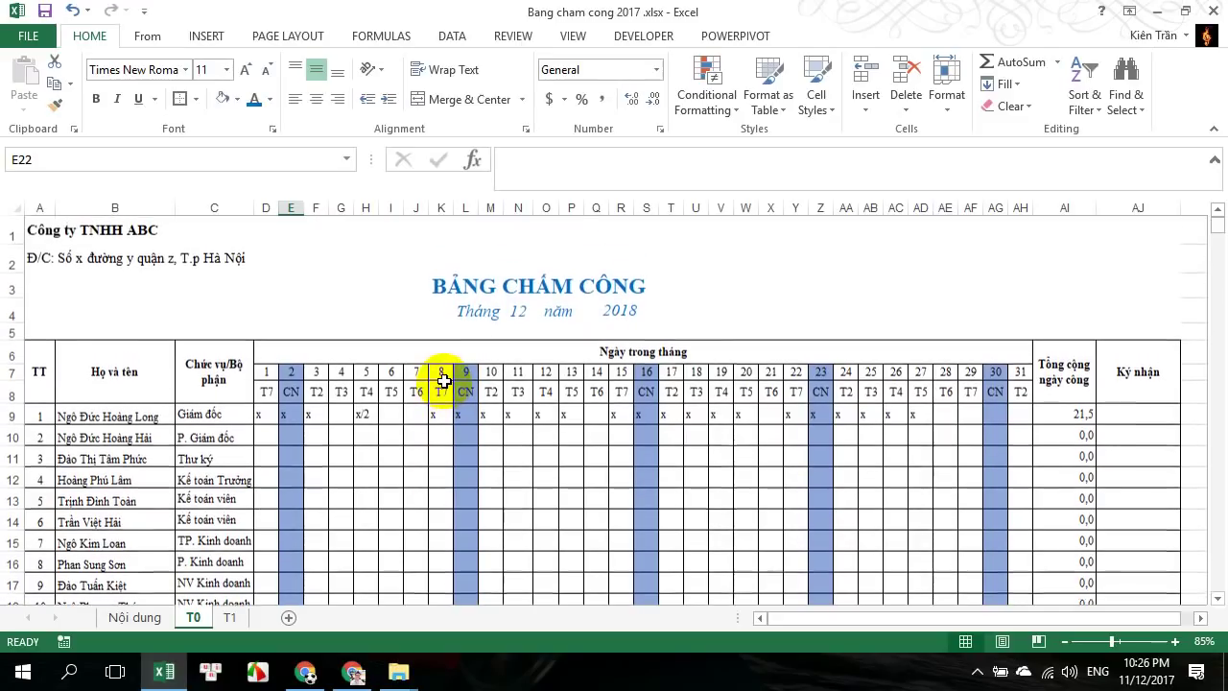
{"action": "scroll", "coordinate": [370, 351], "scroll_direction": "down", "scroll_amount": 1}
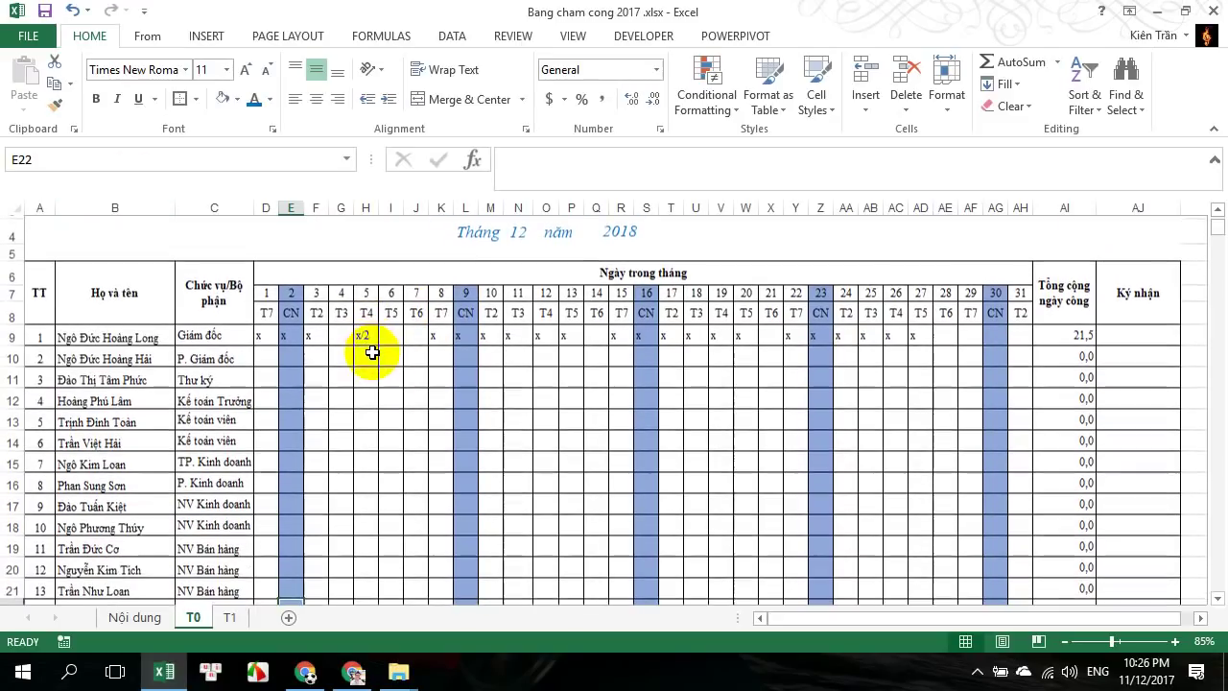
{"action": "scroll", "coordinate": [372, 352], "scroll_direction": "down", "scroll_amount": 1}
{"action": "scroll", "coordinate": [372, 352], "scroll_direction": "up", "scroll_amount": 1}
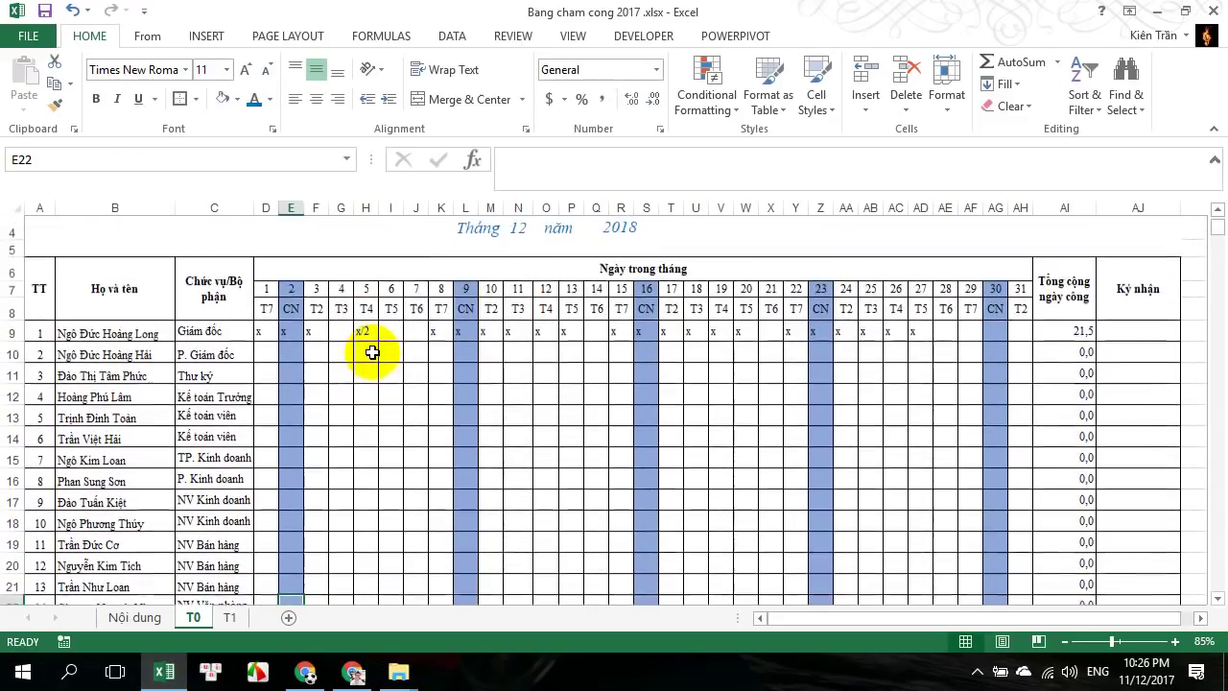
{"action": "scroll", "coordinate": [372, 352], "scroll_direction": "up", "scroll_amount": 1}
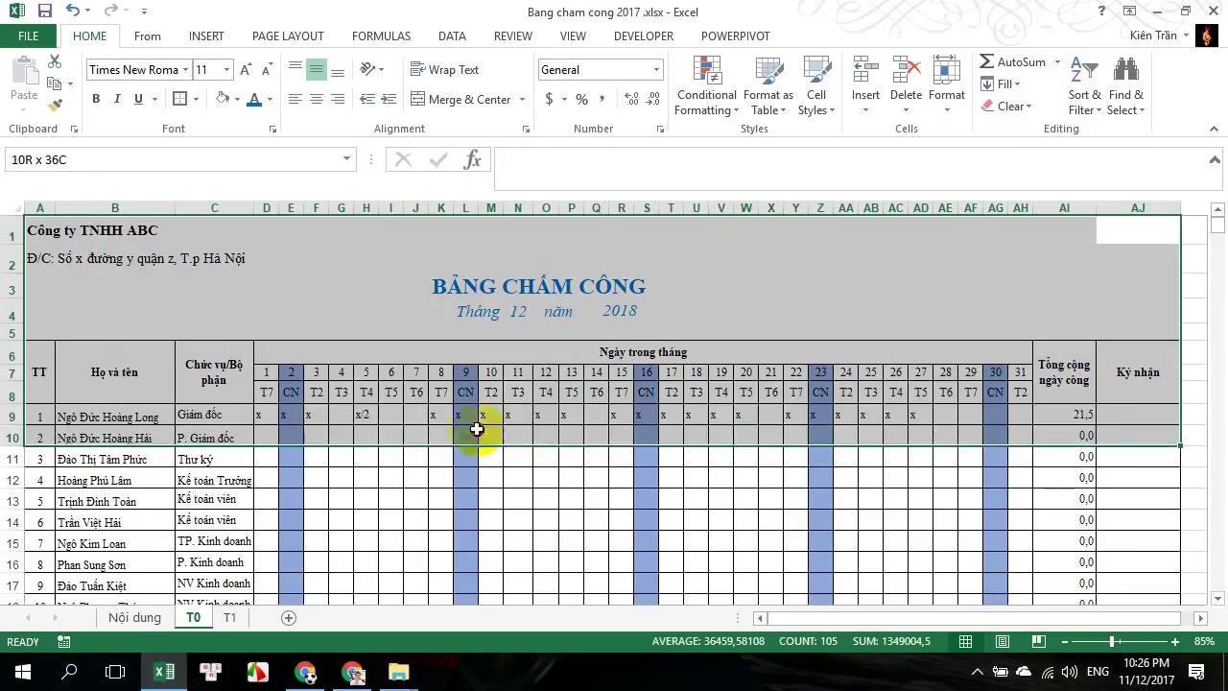
{"action": "left_click_drag", "start_coordinate": [1158, 235], "coordinate": [381, 512]}
{"action": "scroll", "coordinate": [383, 516], "scroll_direction": "down", "scroll_amount": 1}
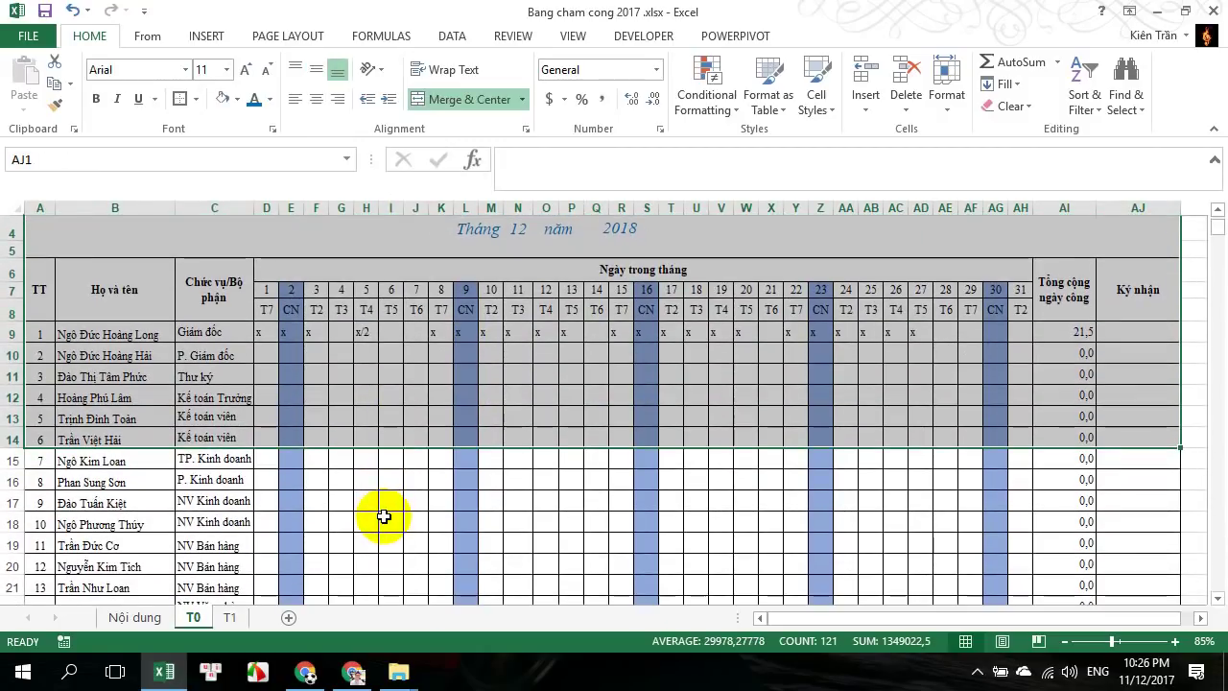
{"action": "scroll", "coordinate": [916, 353], "scroll_direction": "up", "scroll_amount": 1}
{"action": "scroll", "coordinate": [911, 352], "scroll_direction": "down", "scroll_amount": 1}
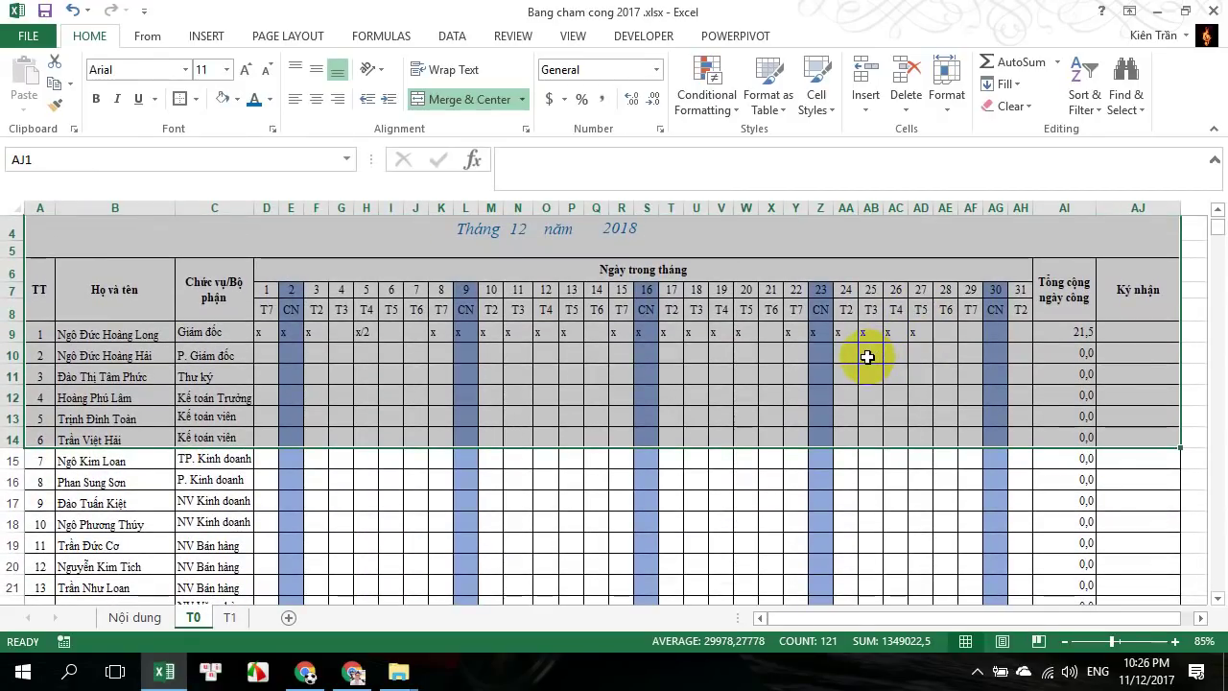
{"action": "left_click", "coordinate": [146, 618]}
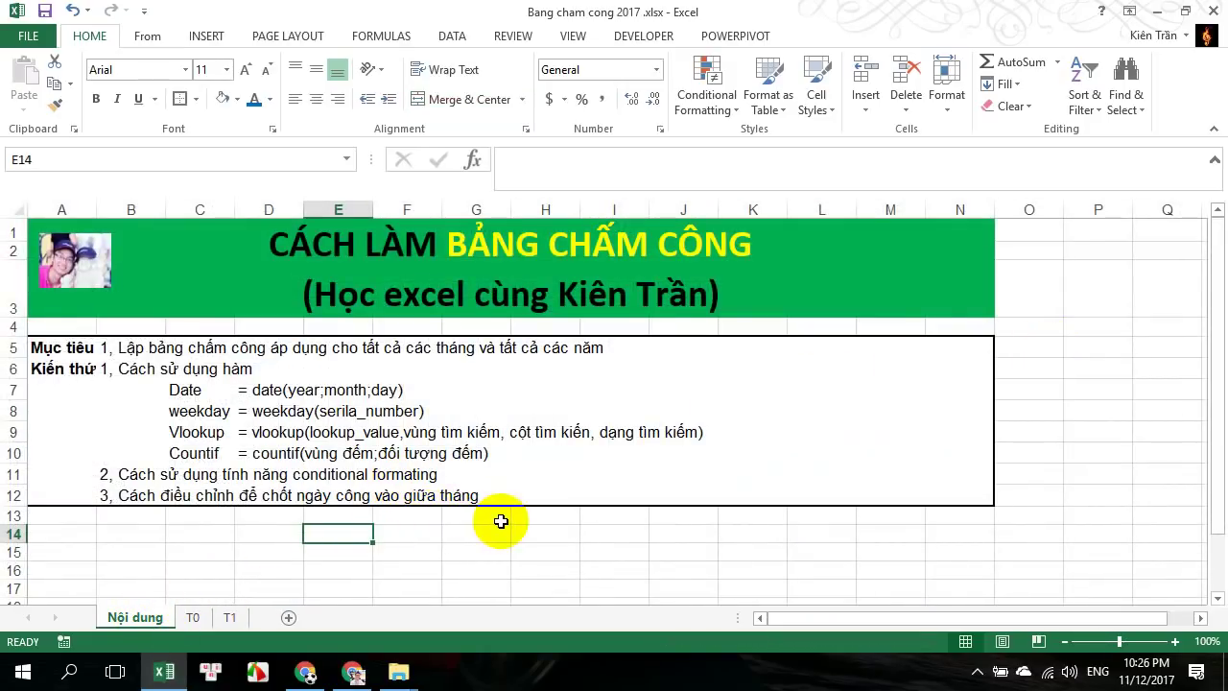
{"action": "left_click", "coordinate": [61, 347]}
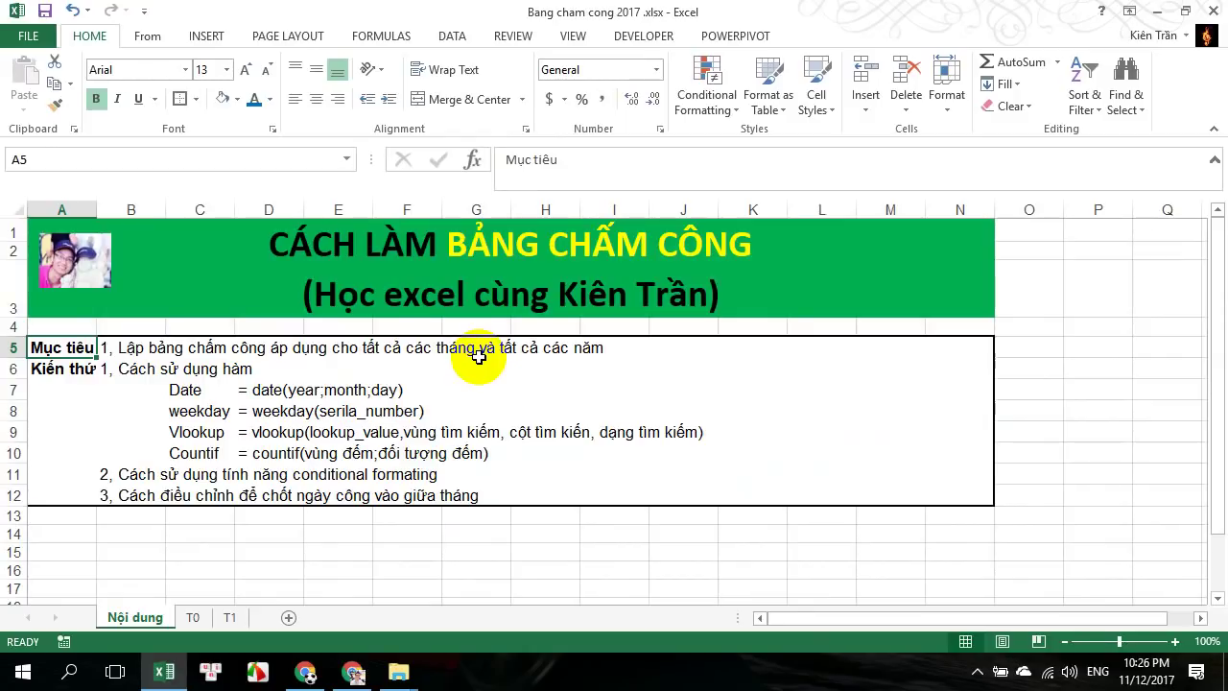
{"action": "left_click", "coordinate": [50, 369]}
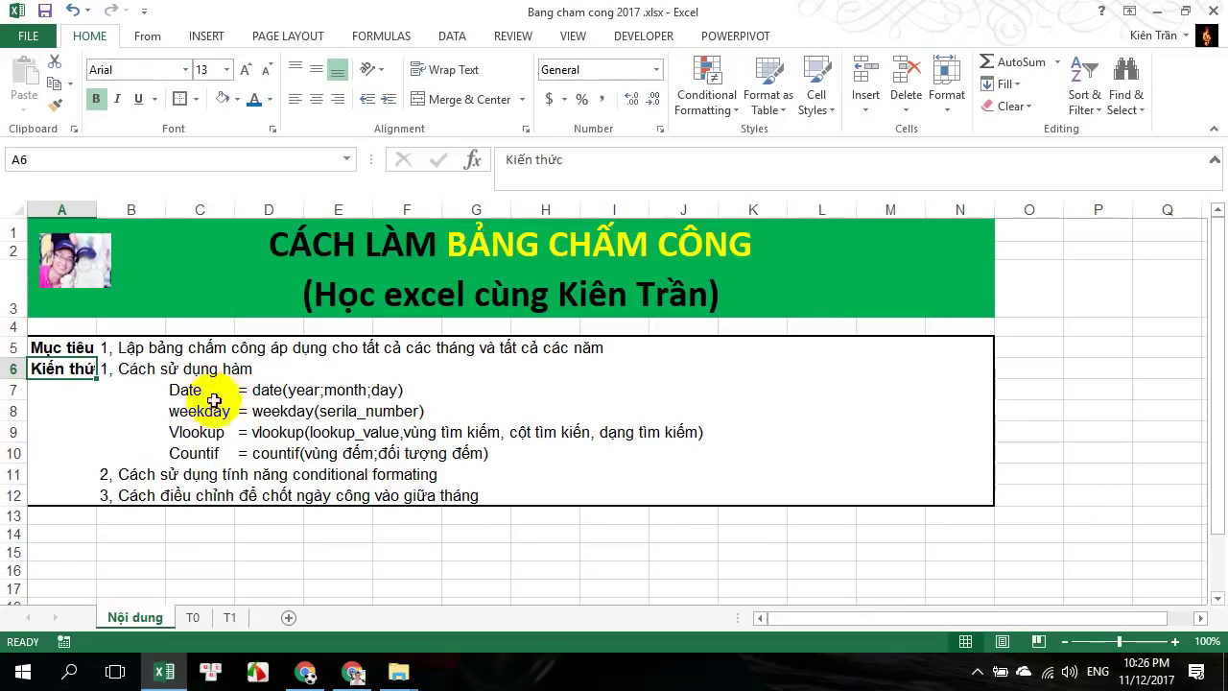
{"action": "left_click_drag", "start_coordinate": [192, 389], "coordinate": [200, 413]}
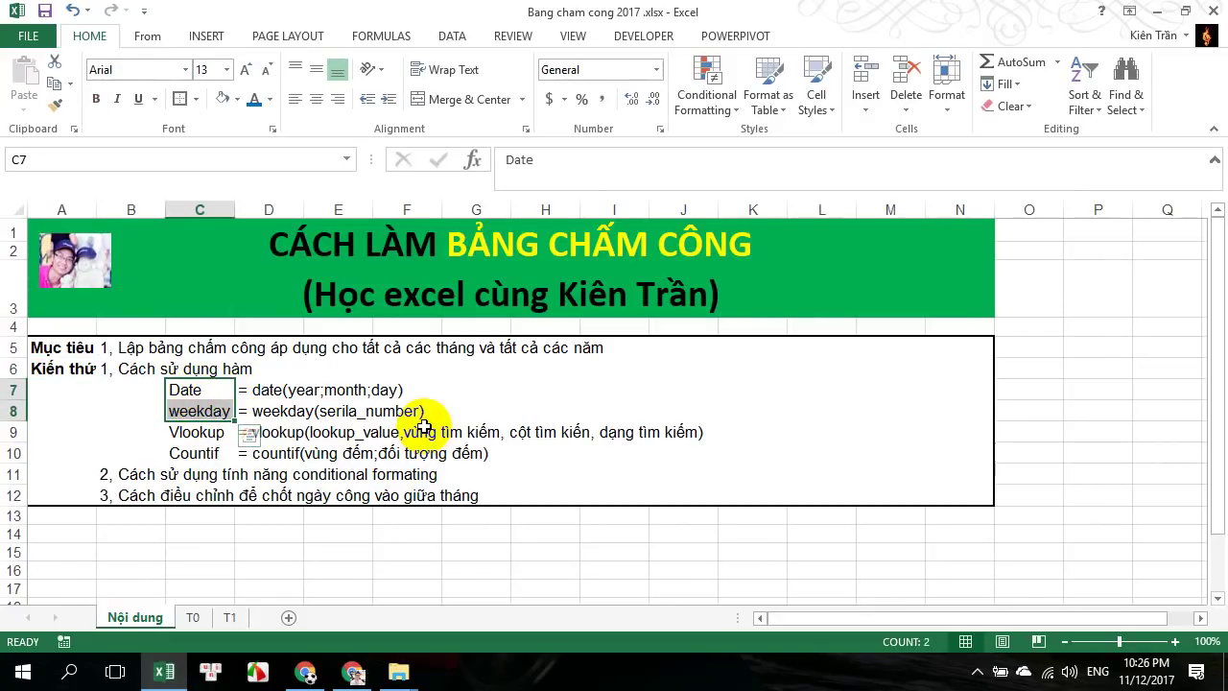
{"action": "left_click_drag", "start_coordinate": [195, 432], "coordinate": [194, 453]}
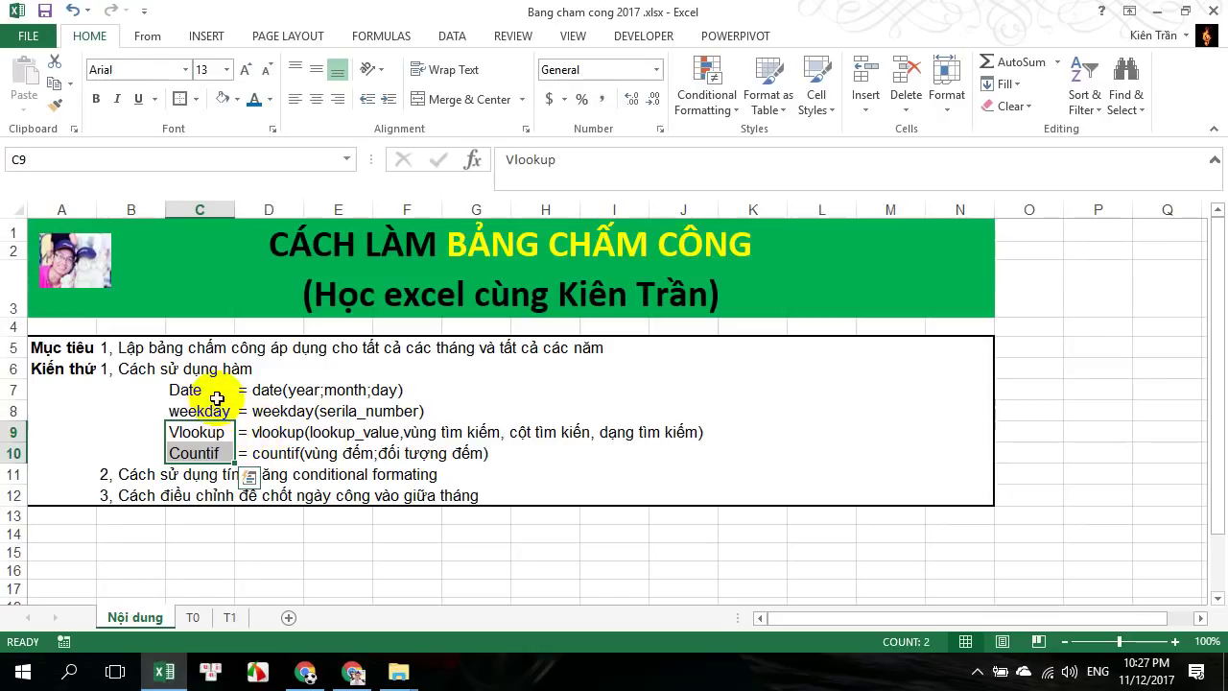
{"action": "left_click", "coordinate": [141, 475]}
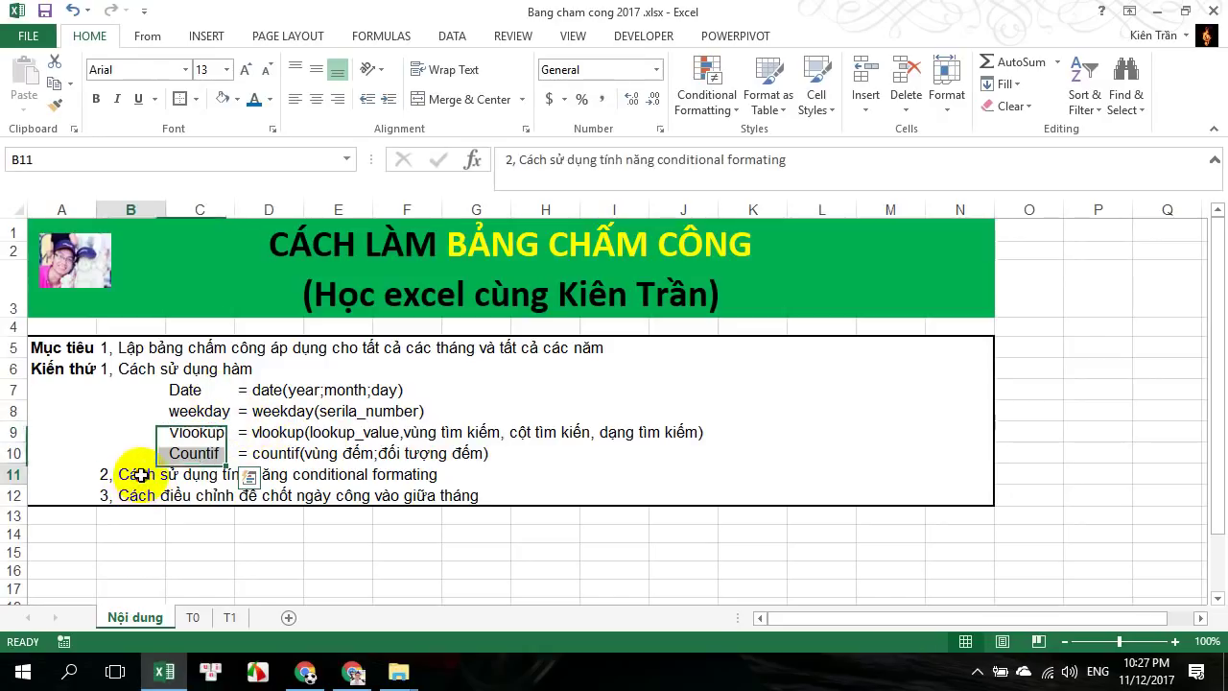
{"action": "left_click", "coordinate": [272, 523]}
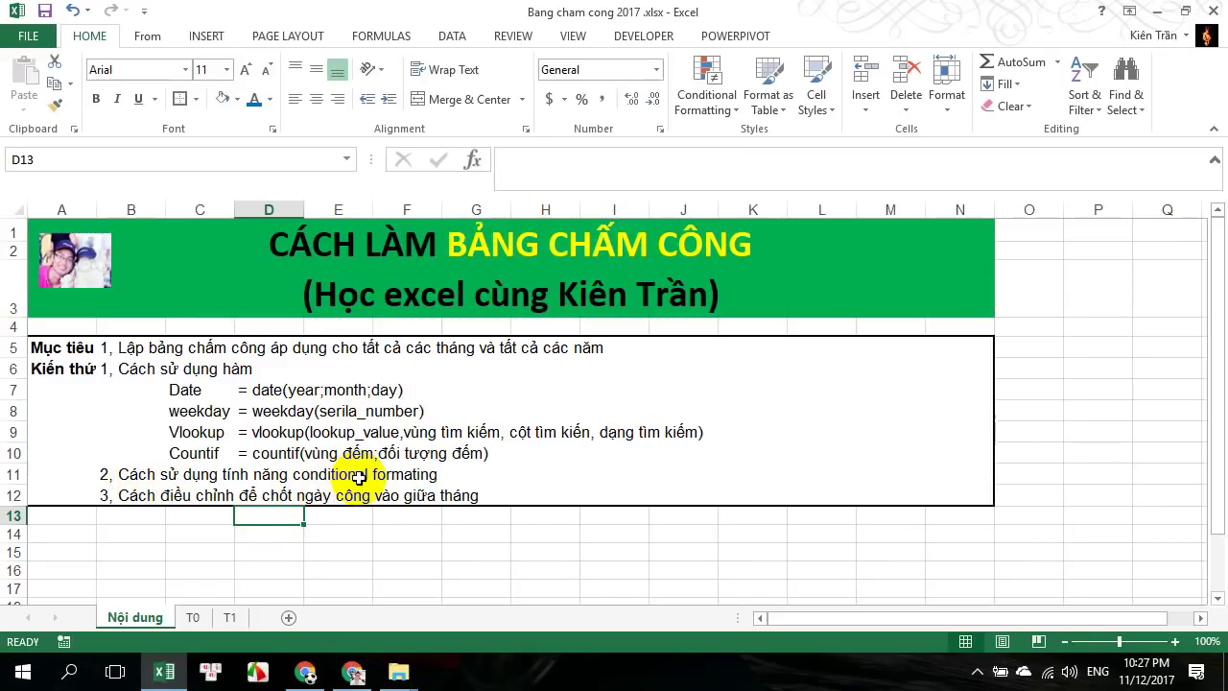
{"action": "left_click", "coordinate": [137, 477]}
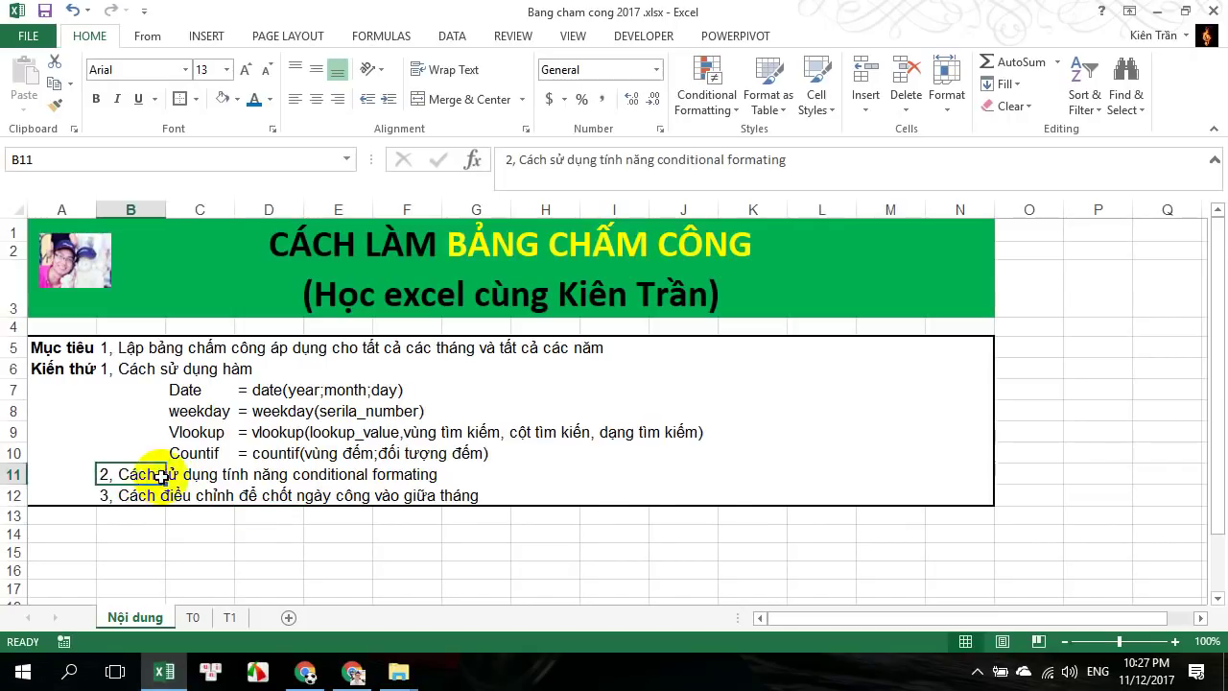
{"action": "left_click", "coordinate": [131, 496]}
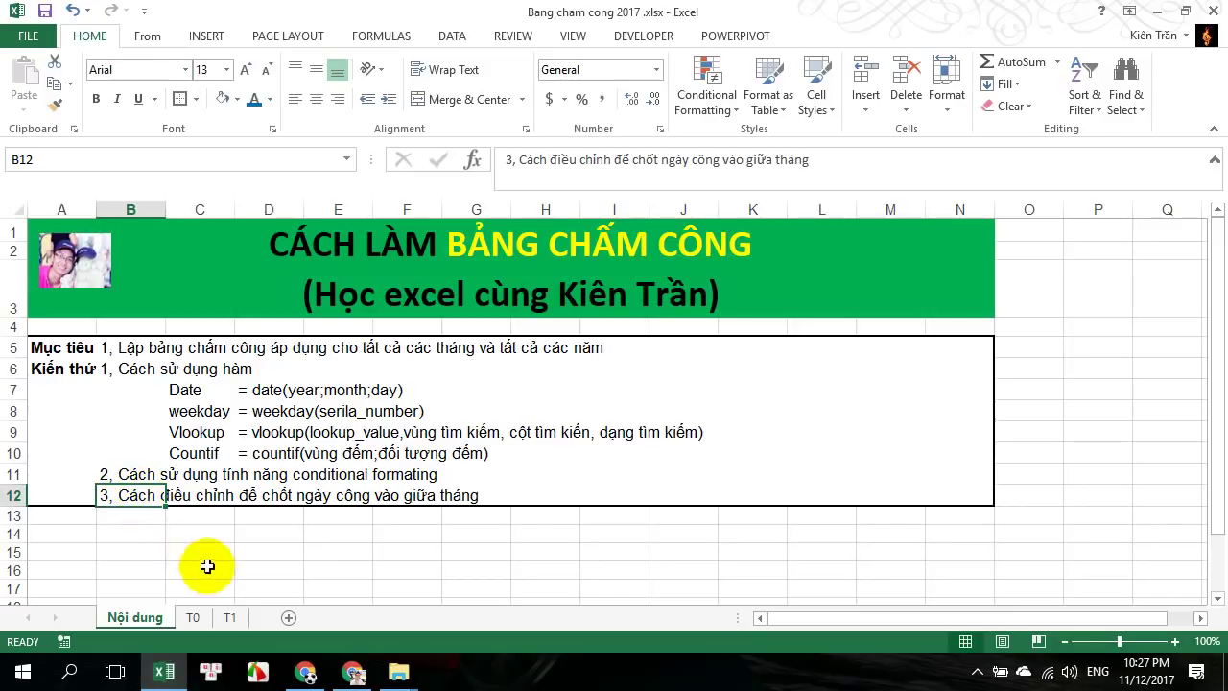
{"action": "left_click", "coordinate": [195, 616]}
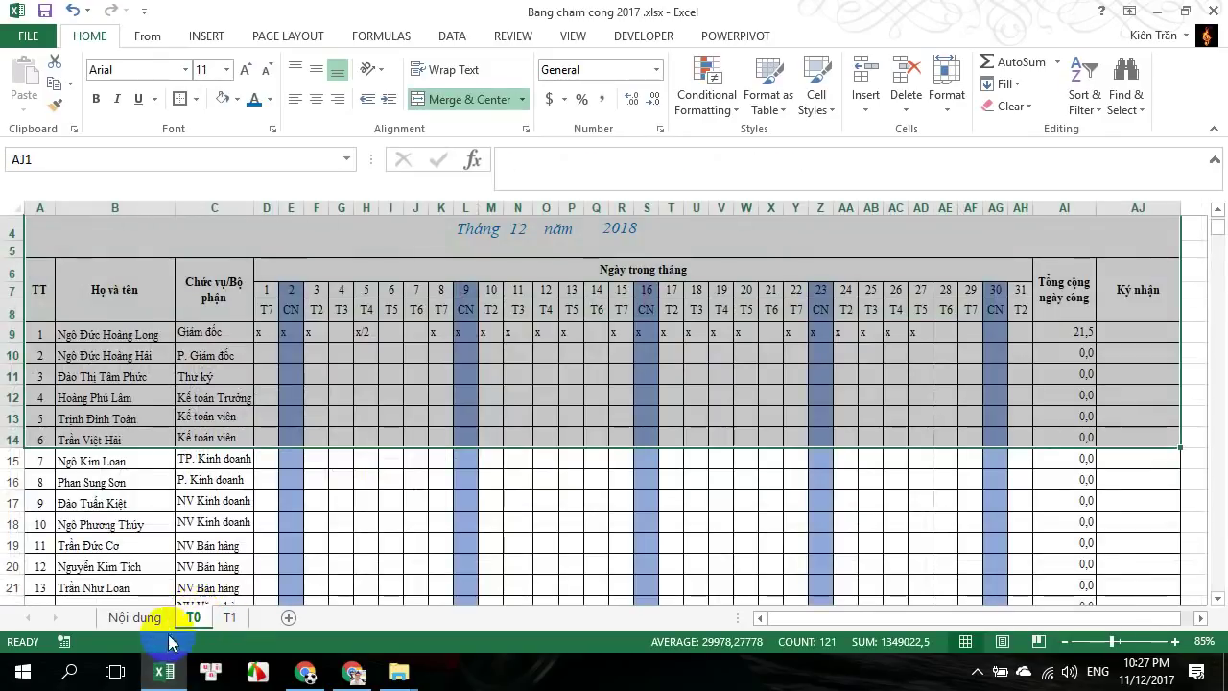
{"action": "scroll", "coordinate": [515, 406], "scroll_direction": "up", "scroll_amount": 2}
{"action": "scroll", "coordinate": [525, 405], "scroll_direction": "down", "scroll_amount": 2}
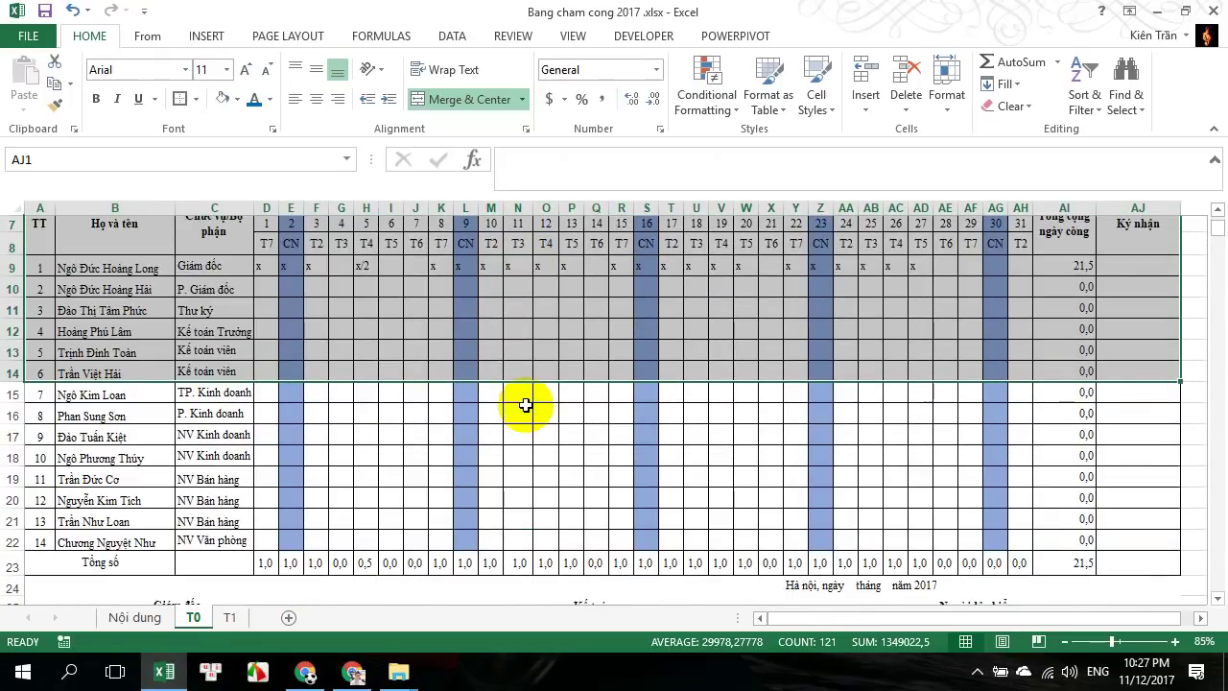
{"action": "scroll", "coordinate": [523, 407], "scroll_direction": "up", "scroll_amount": 1}
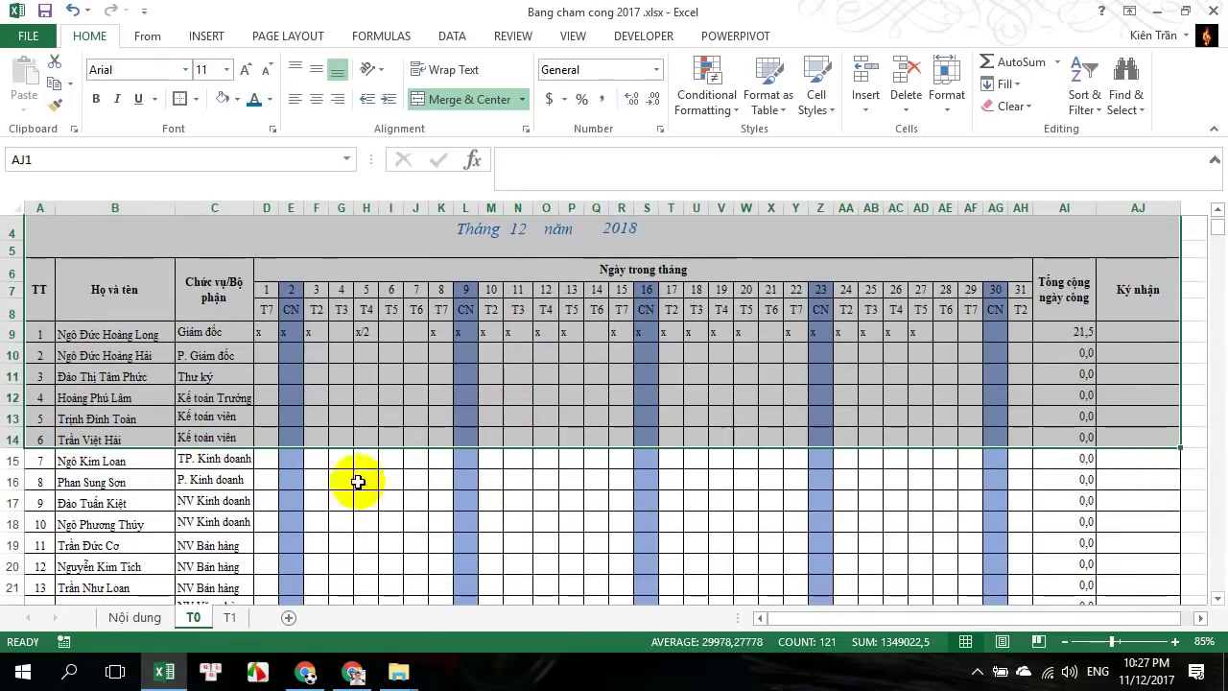
{"action": "left_click", "coordinate": [230, 617]}
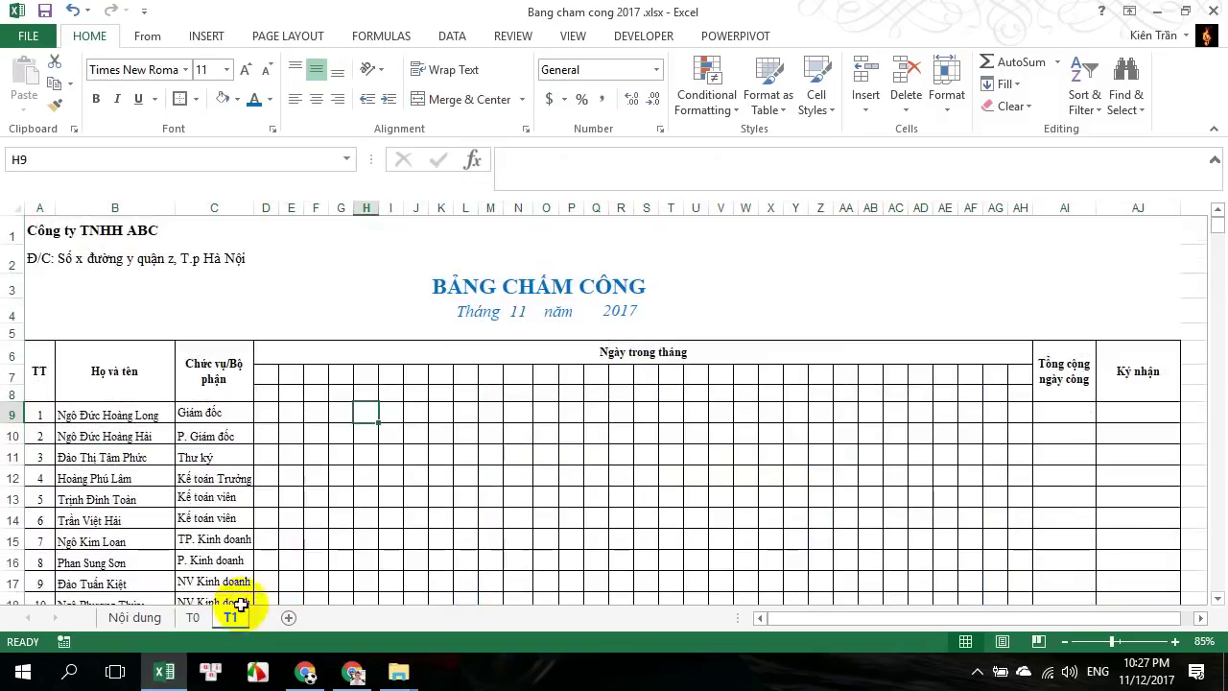
{"action": "scroll", "coordinate": [457, 499], "scroll_direction": "down", "scroll_amount": 1}
{"action": "scroll", "coordinate": [456, 499], "scroll_direction": "up", "scroll_amount": 1}
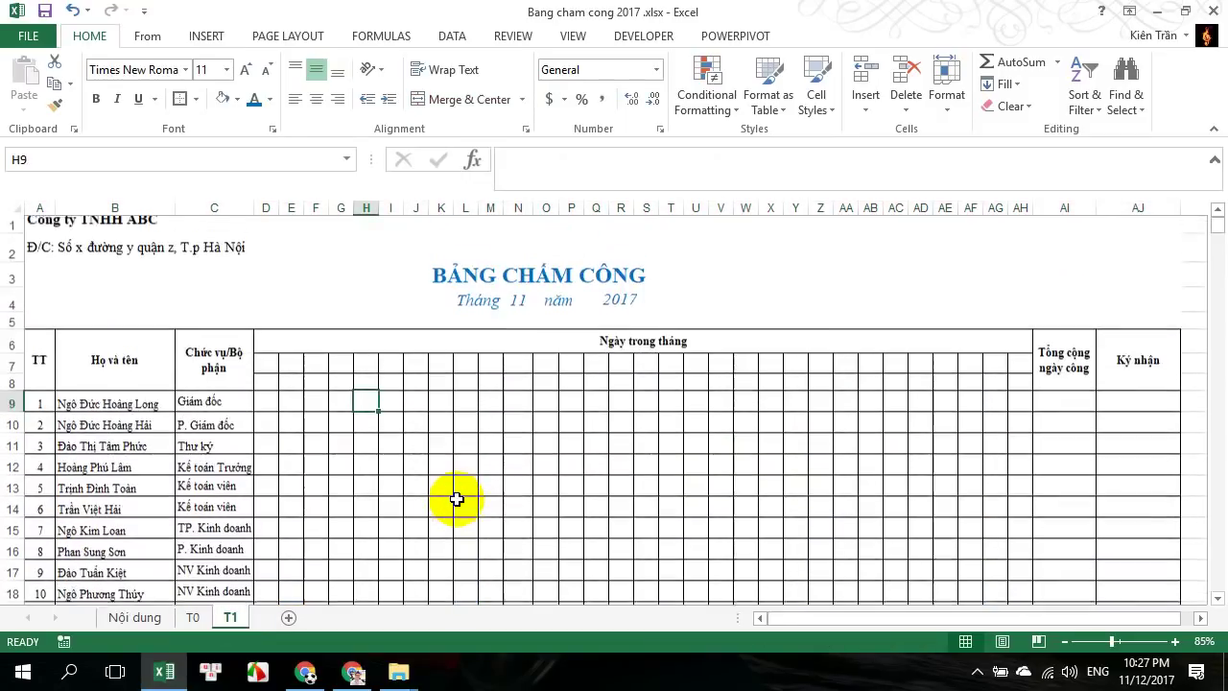
{"action": "scroll", "coordinate": [456, 499], "scroll_direction": "down", "scroll_amount": 3}
{"action": "scroll", "coordinate": [457, 499], "scroll_direction": "up", "scroll_amount": 2}
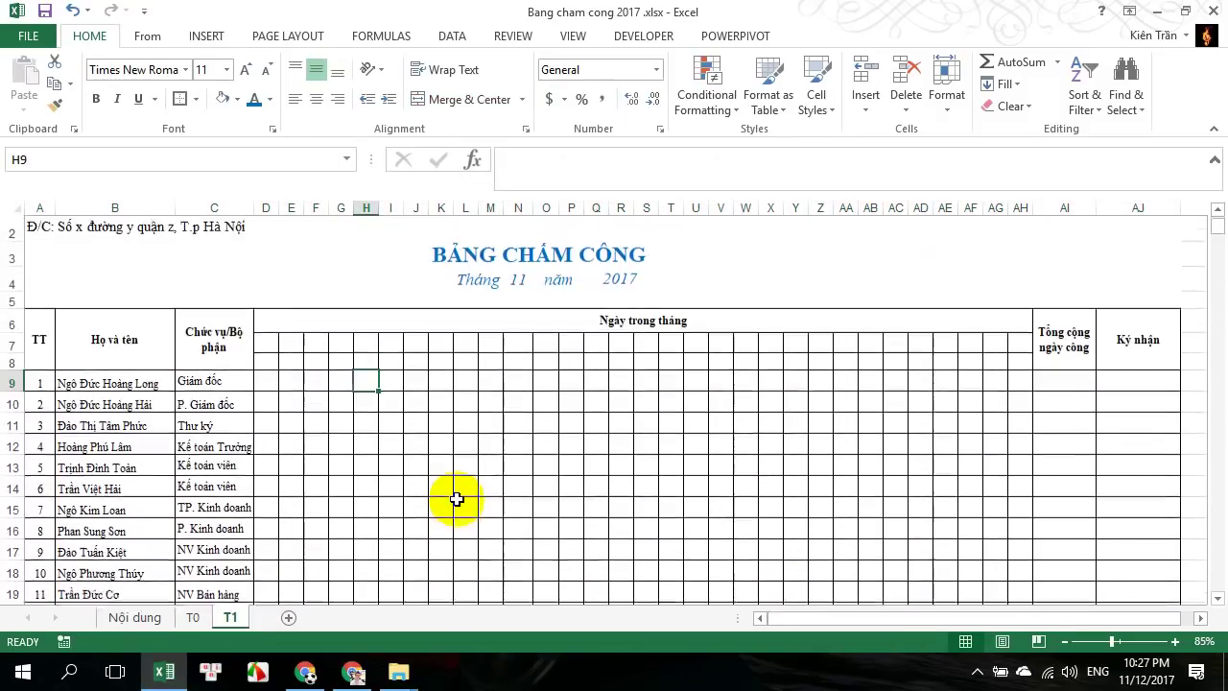
{"action": "scroll", "coordinate": [457, 498], "scroll_direction": "up", "scroll_amount": 1}
{"action": "scroll", "coordinate": [124, 317], "scroll_direction": "down", "scroll_amount": 2}
{"action": "mouse_move", "coordinate": [39, 266]}
{"action": "left_mouse_down"}
{"action": "mouse_move", "coordinate": [193, 491]}
{"action": "mouse_move", "coordinate": [203, 539]}
{"action": "left_mouse_up"}
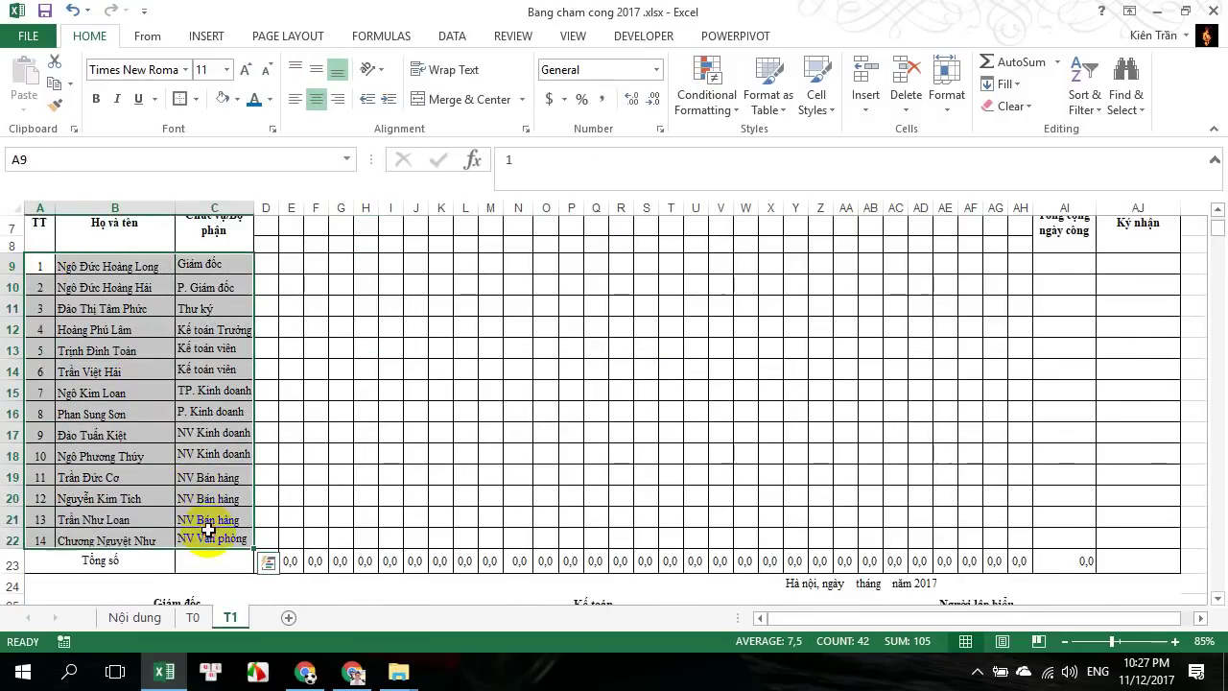
{"action": "scroll", "coordinate": [208, 530], "scroll_direction": "up", "scroll_amount": 1}
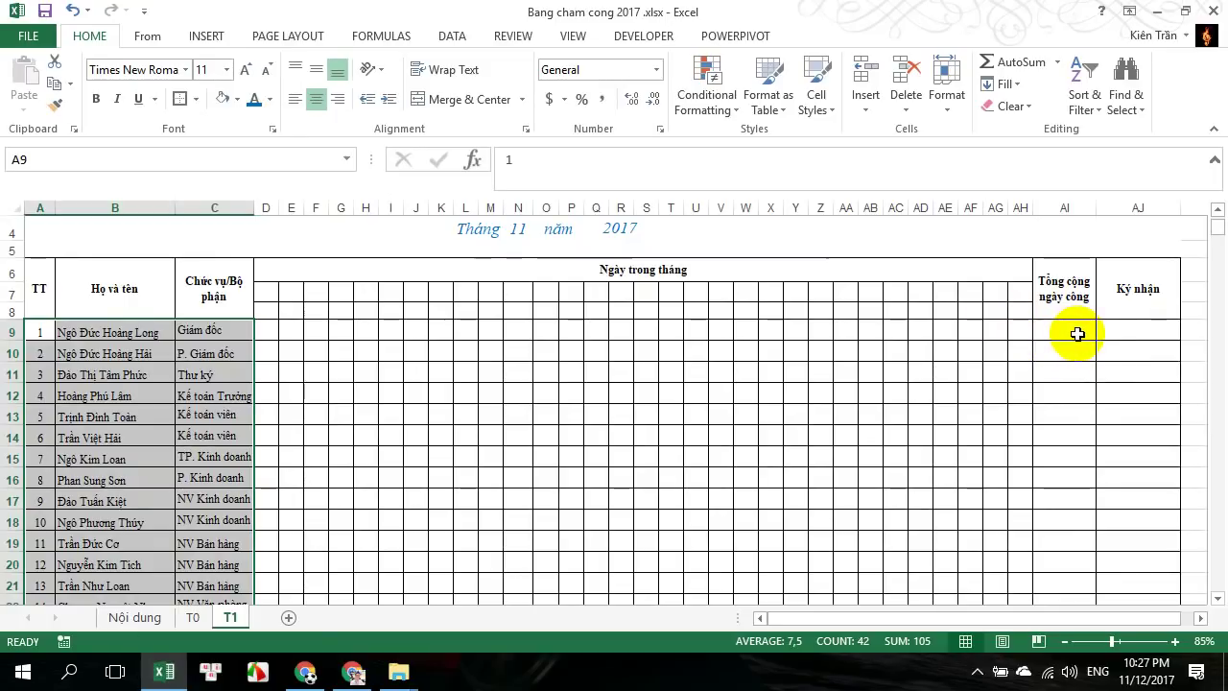
{"action": "scroll", "coordinate": [279, 392], "scroll_direction": "down", "scroll_amount": 1}
{"action": "scroll", "coordinate": [316, 413], "scroll_direction": "down", "scroll_amount": 2}
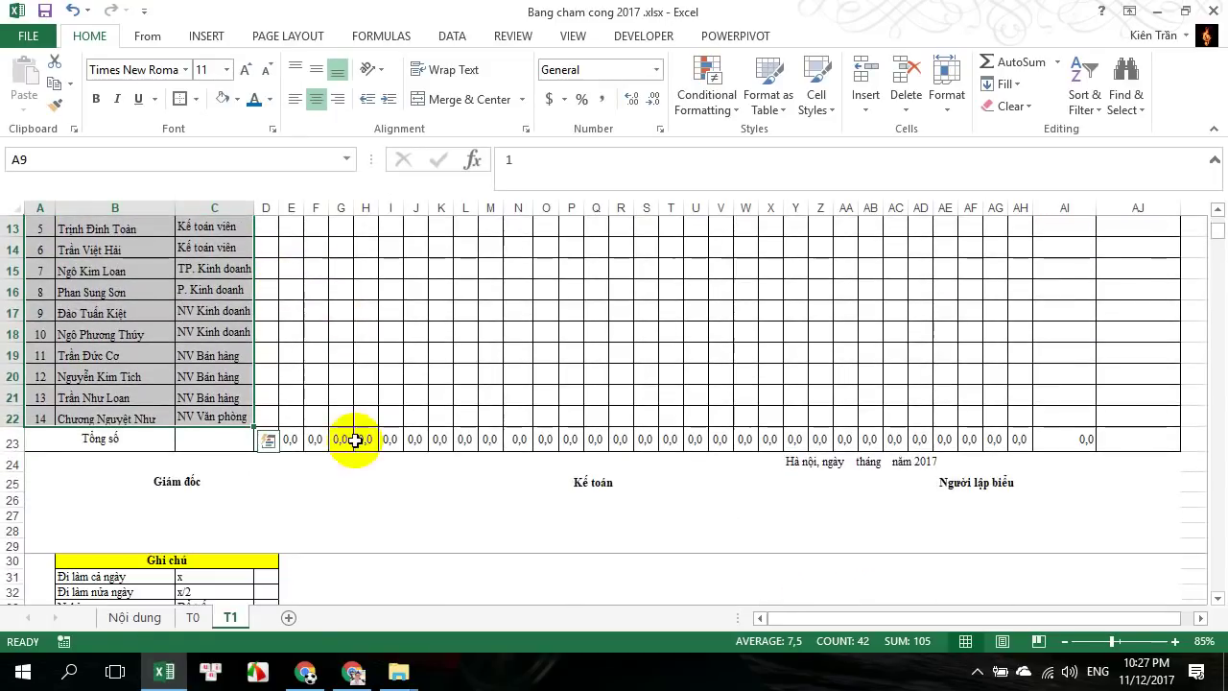
{"action": "scroll", "coordinate": [124, 307], "scroll_direction": "up", "scroll_amount": 2}
{"action": "scroll", "coordinate": [127, 304], "scroll_direction": "up", "scroll_amount": 1}
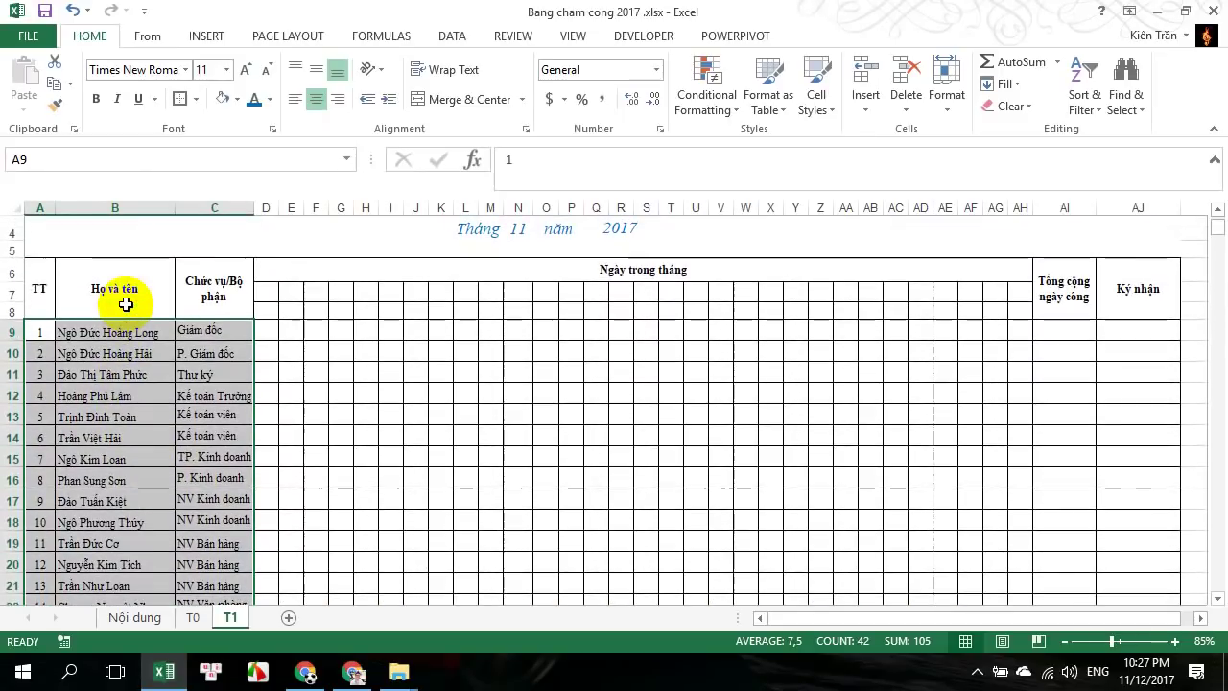
{"action": "scroll", "coordinate": [127, 304], "scroll_direction": "up", "scroll_amount": 1}
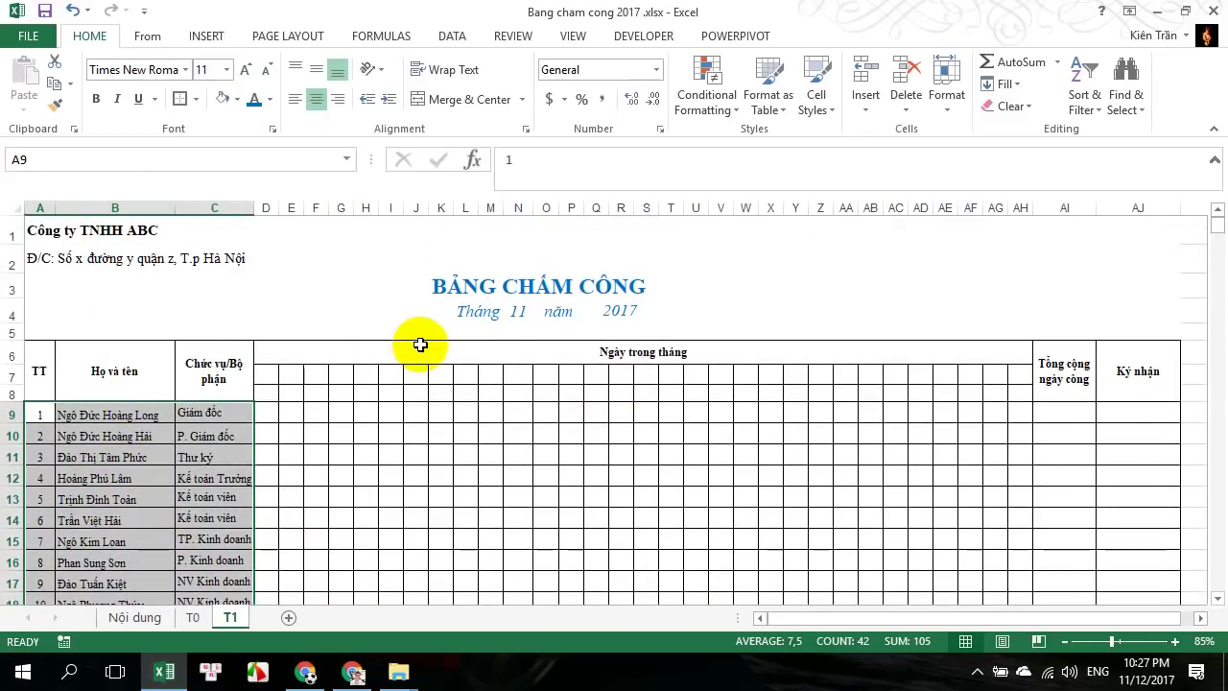
{"action": "left_click", "coordinate": [513, 311]}
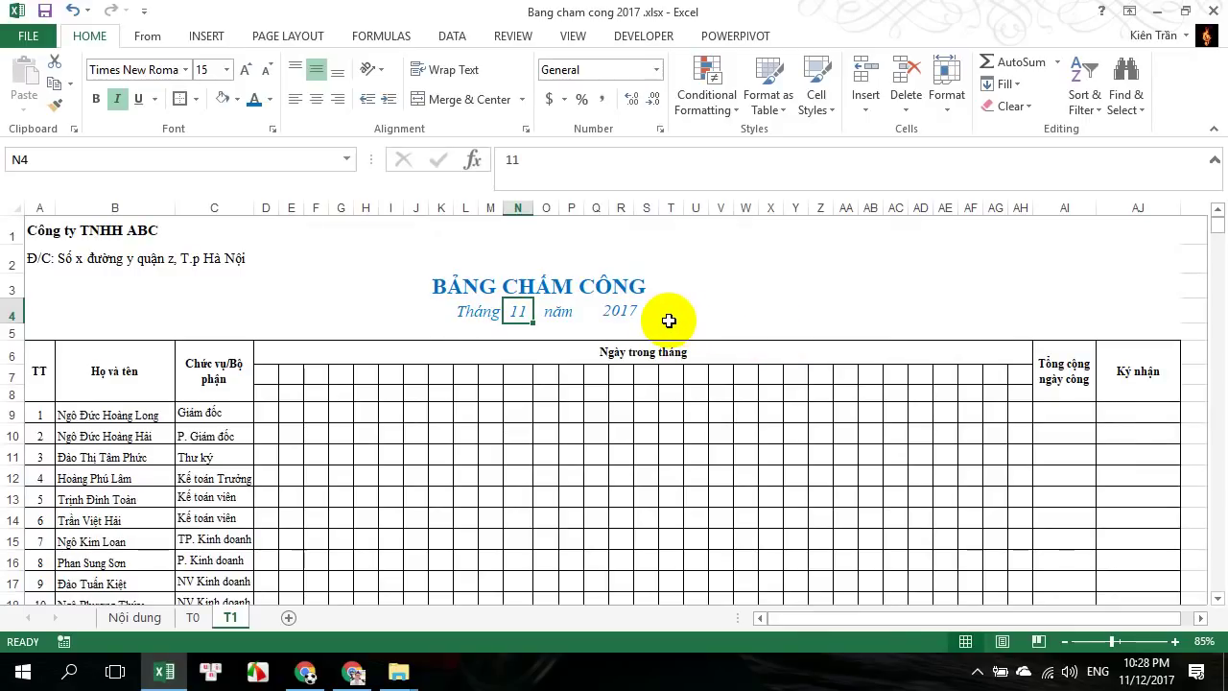
Set the month in N4 to 12, try 2018 as the year, then start re-entering 2017
{"action": "type", "text": "12"}
{"action": "key", "text": "Return"}
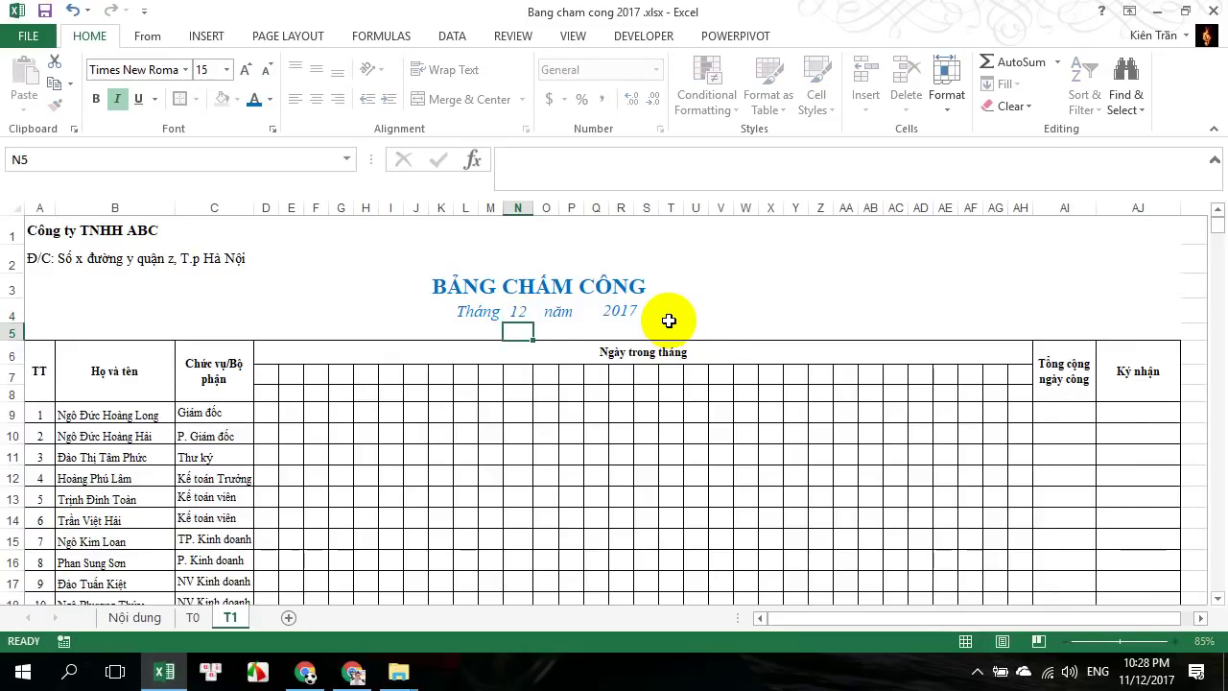
{"action": "left_click", "coordinate": [614, 308]}
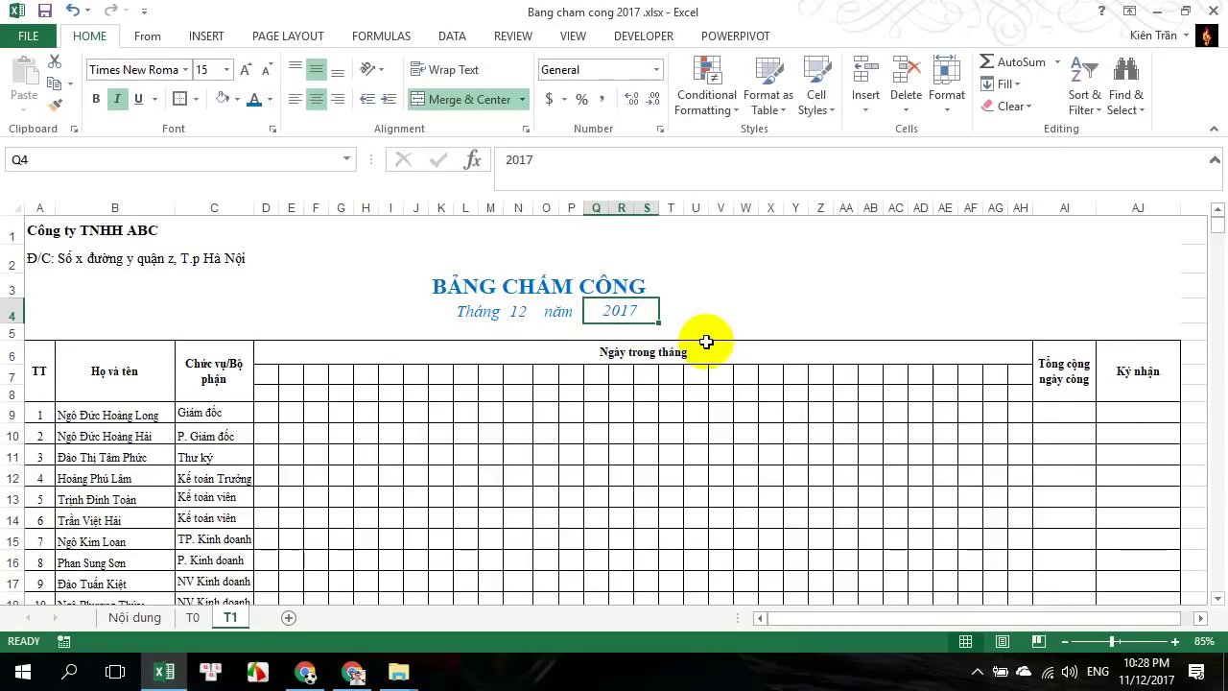
{"action": "type", "text": "201"}
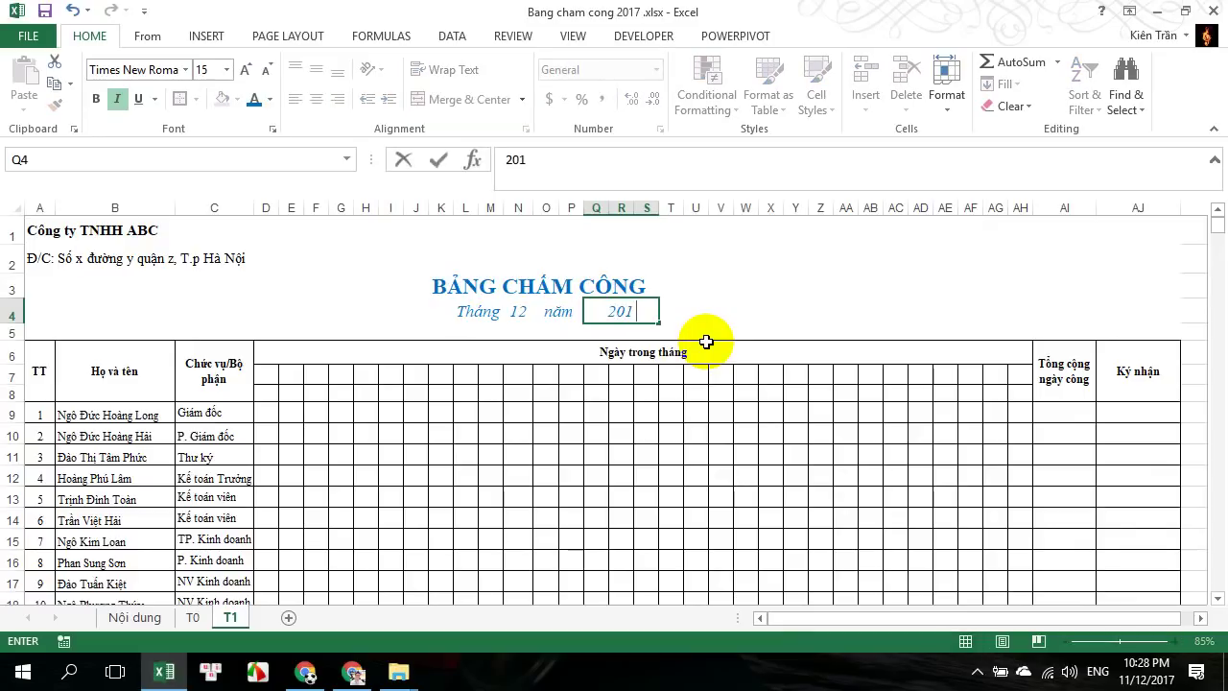
{"action": "type", "text": "8"}
{"action": "key", "text": "Return"}
{"action": "left_click", "coordinate": [599, 315]}
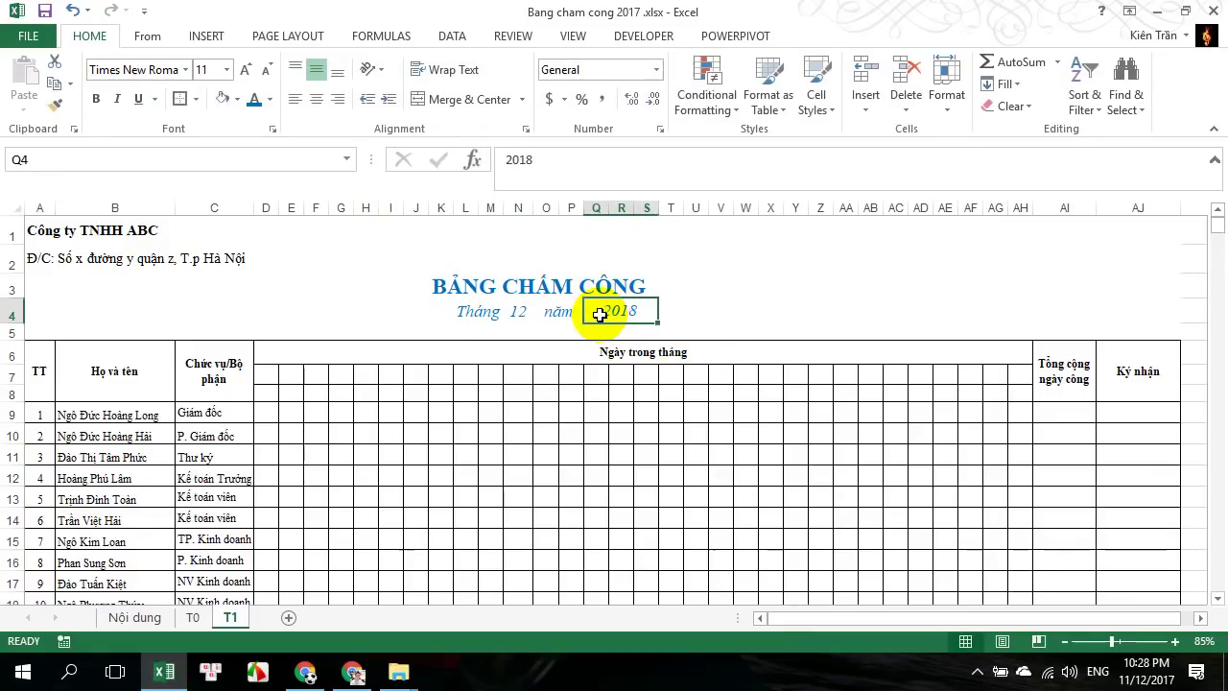
{"action": "type", "text": "20"}
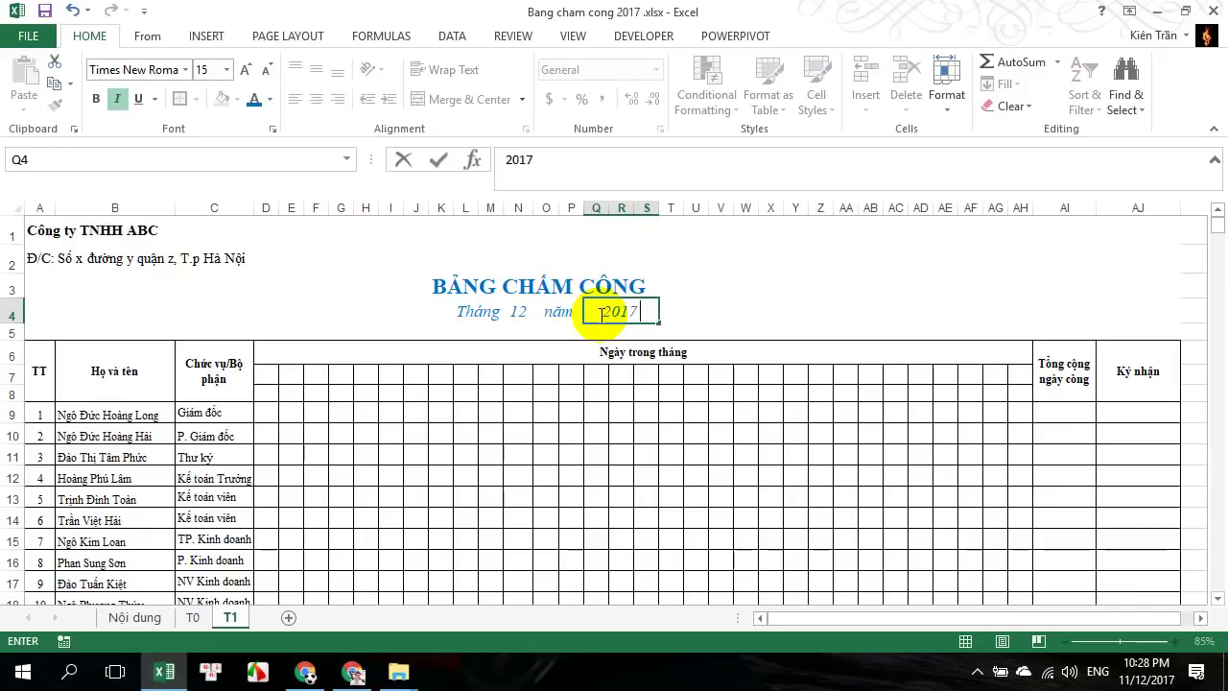
{"action": "key", "text": "Return"}
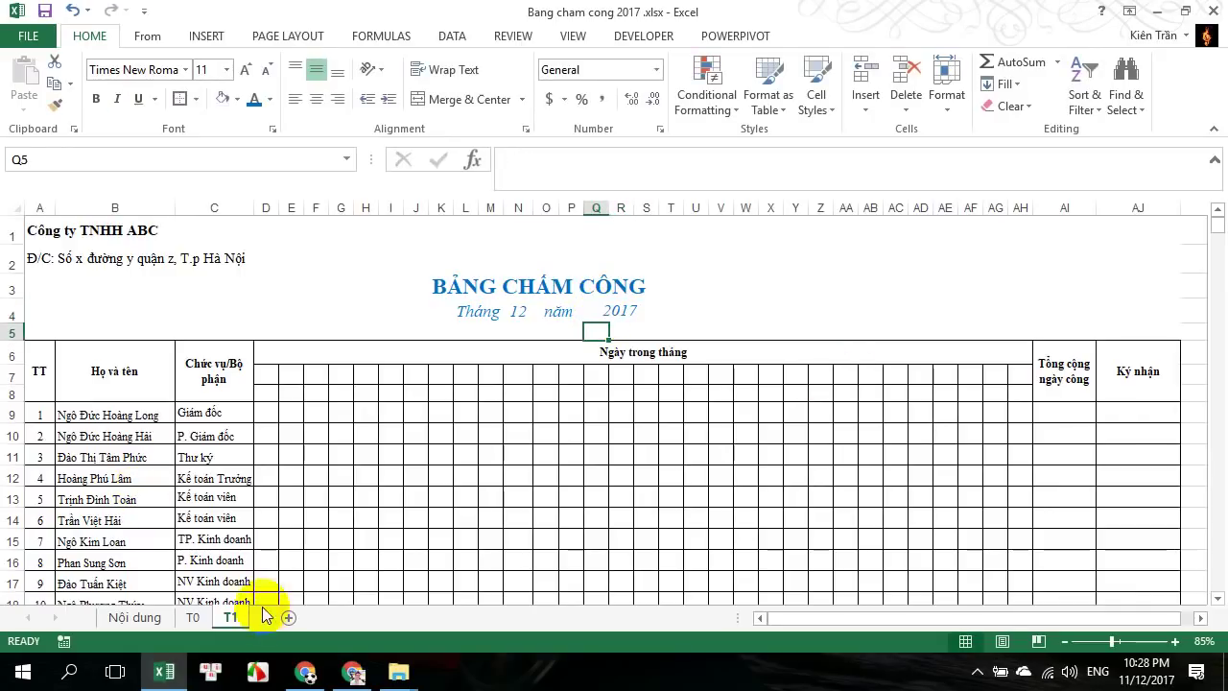
{"action": "left_click", "coordinate": [192, 617]}
{"action": "mouse_move", "coordinate": [272, 290]}
{"action": "left_mouse_down"}
{"action": "mouse_move", "coordinate": [573, 310]}
{"action": "mouse_move", "coordinate": [1020, 310]}
{"action": "left_mouse_up"}
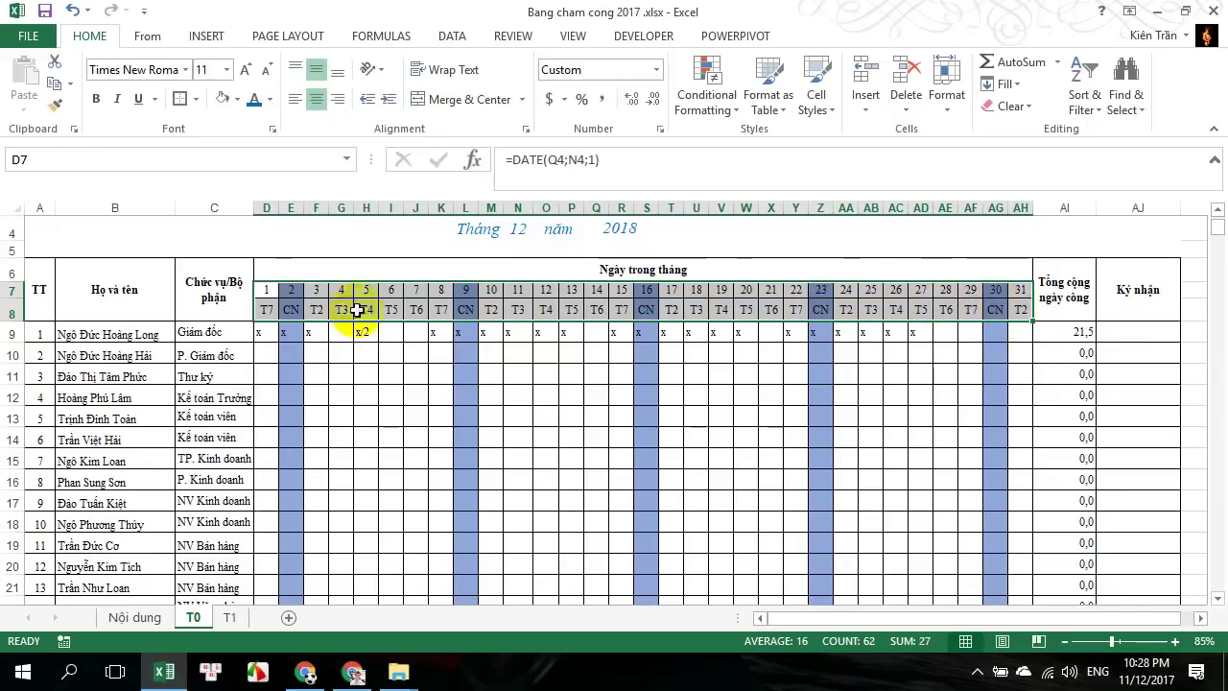
{"action": "left_click", "coordinate": [262, 310]}
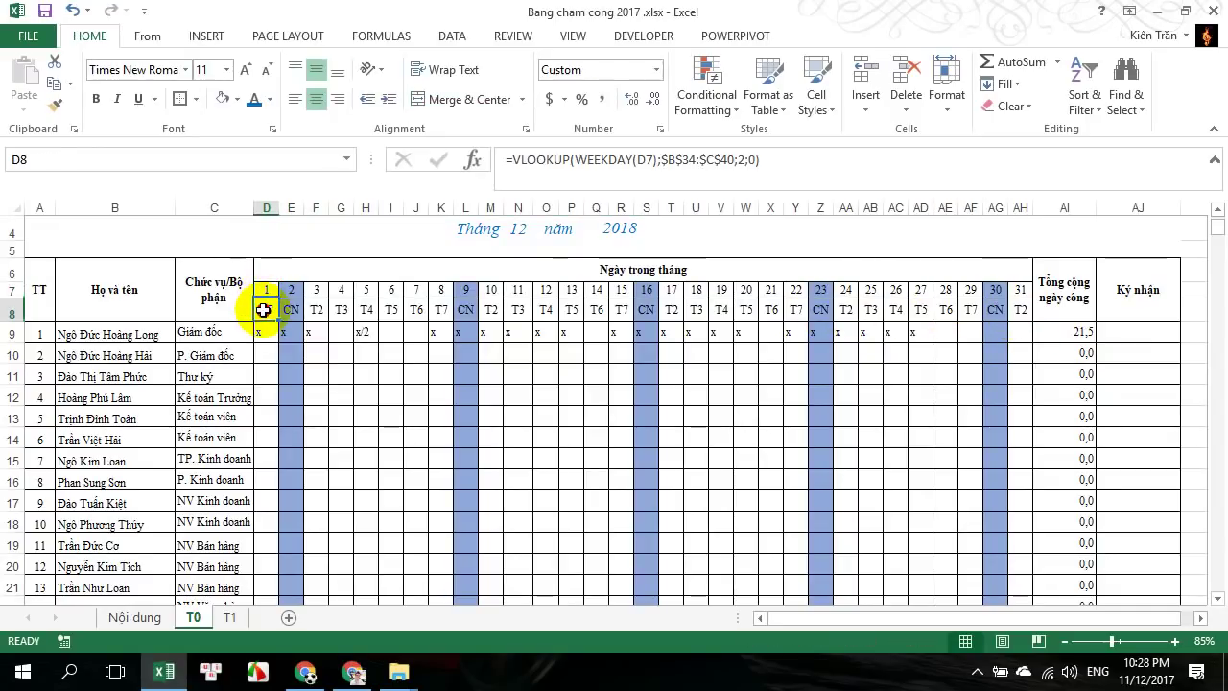
{"action": "left_click", "coordinate": [231, 618]}
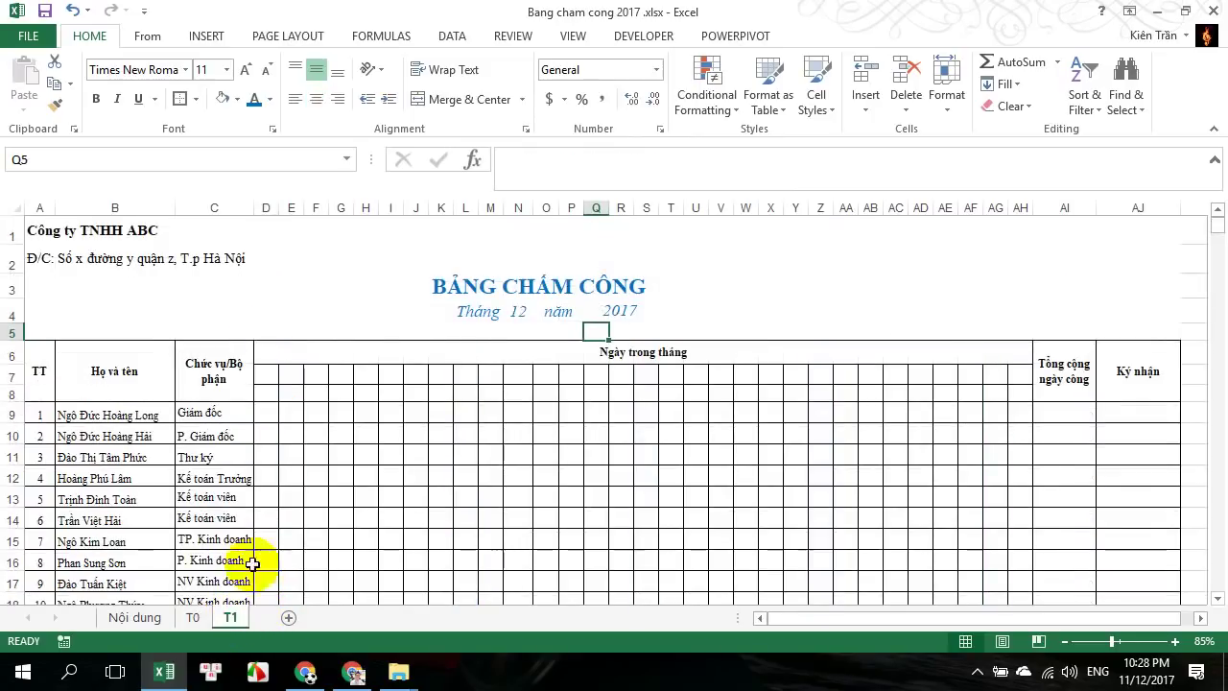
Enter =DATE(Q4;N4;1) in D7 and autofit column D to show 12/1/2017
{"action": "left_click", "coordinate": [263, 372]}
{"action": "type", "text": "="}
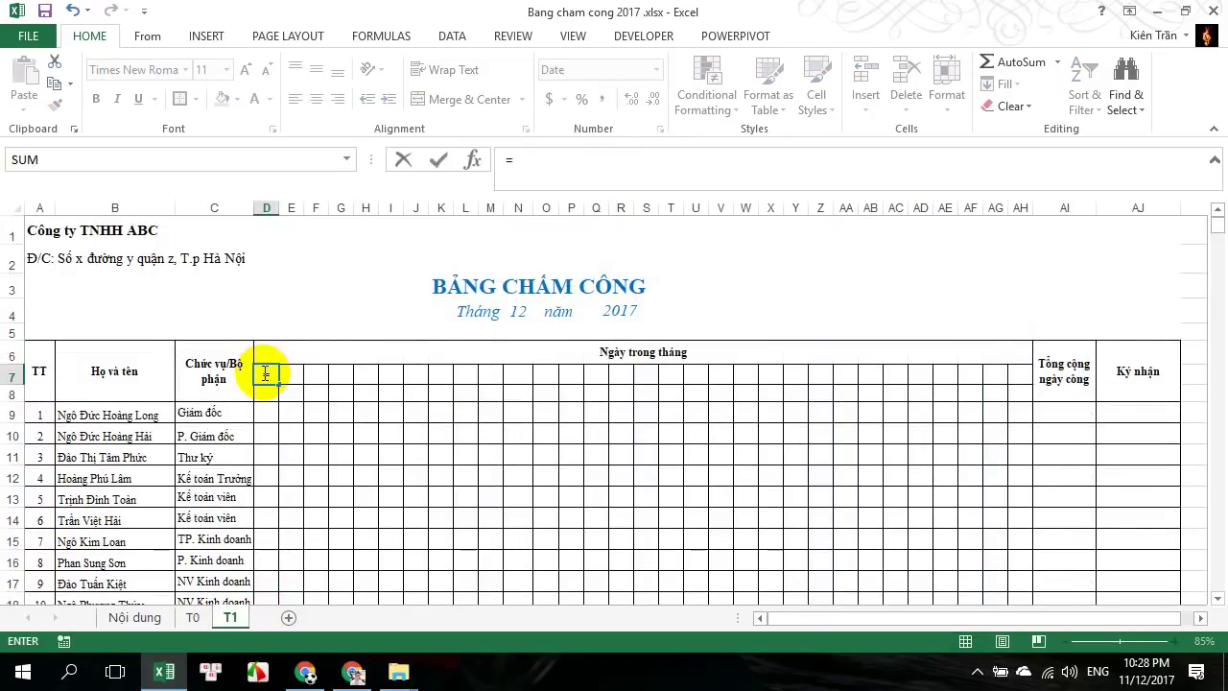
{"action": "type", "text": "da"}
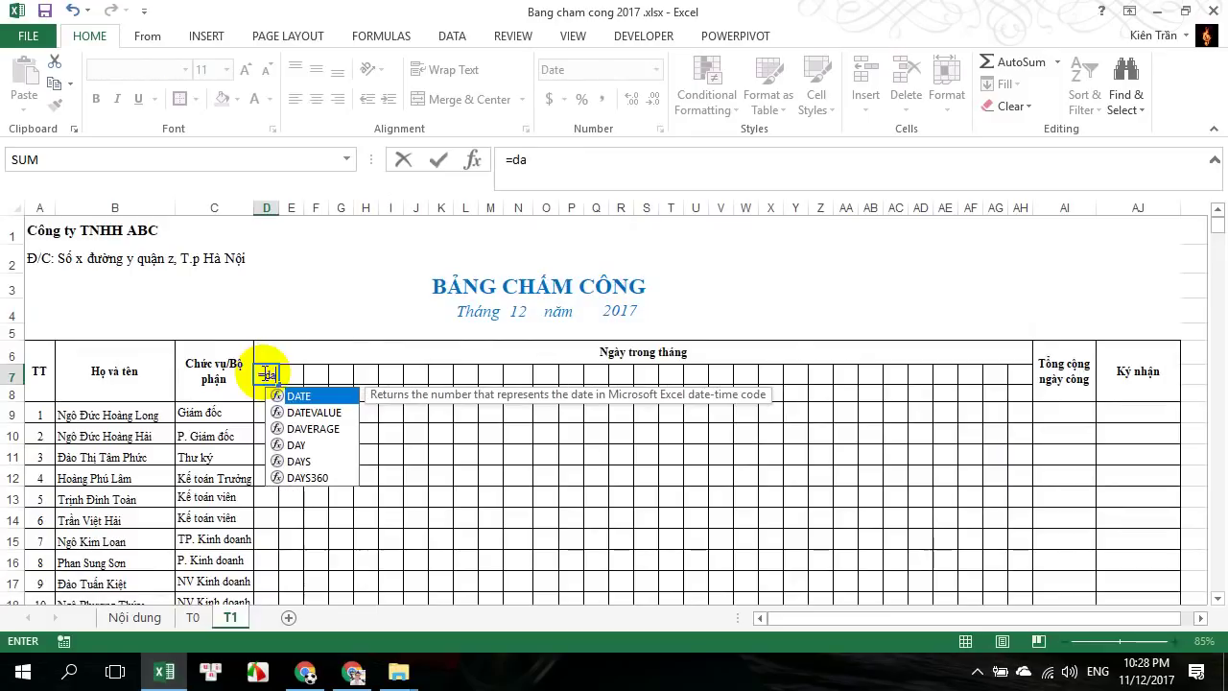
{"action": "type", "text": "te("}
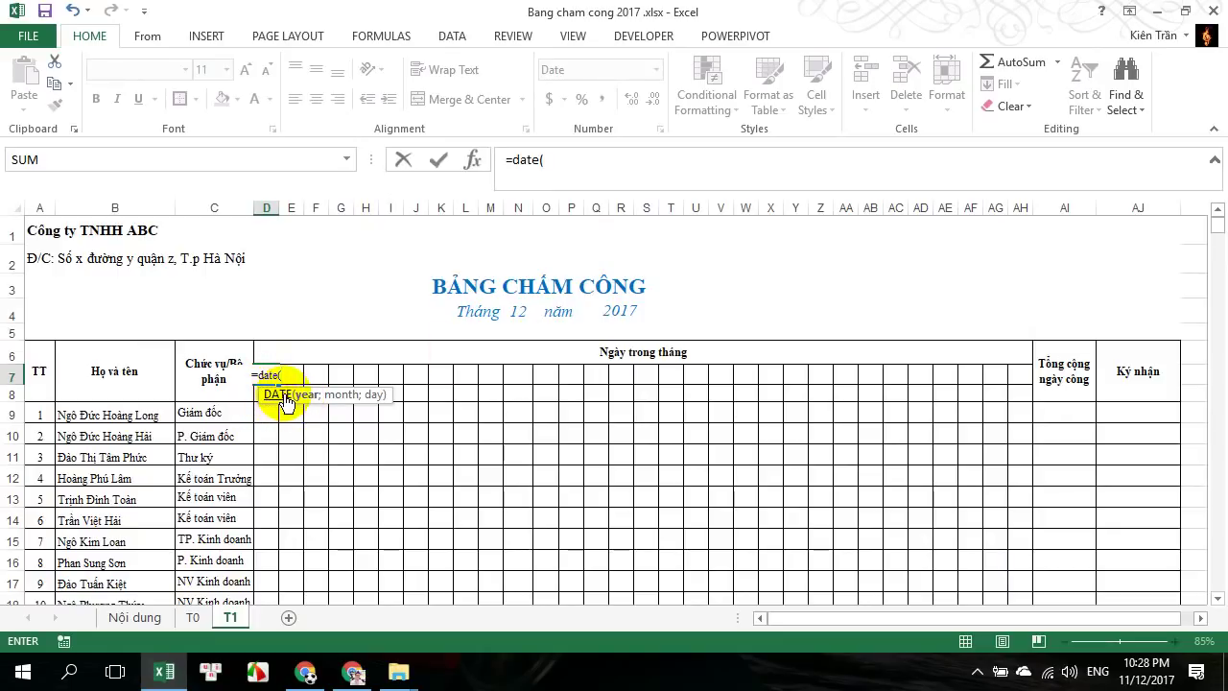
{"action": "left_click", "coordinate": [614, 308]}
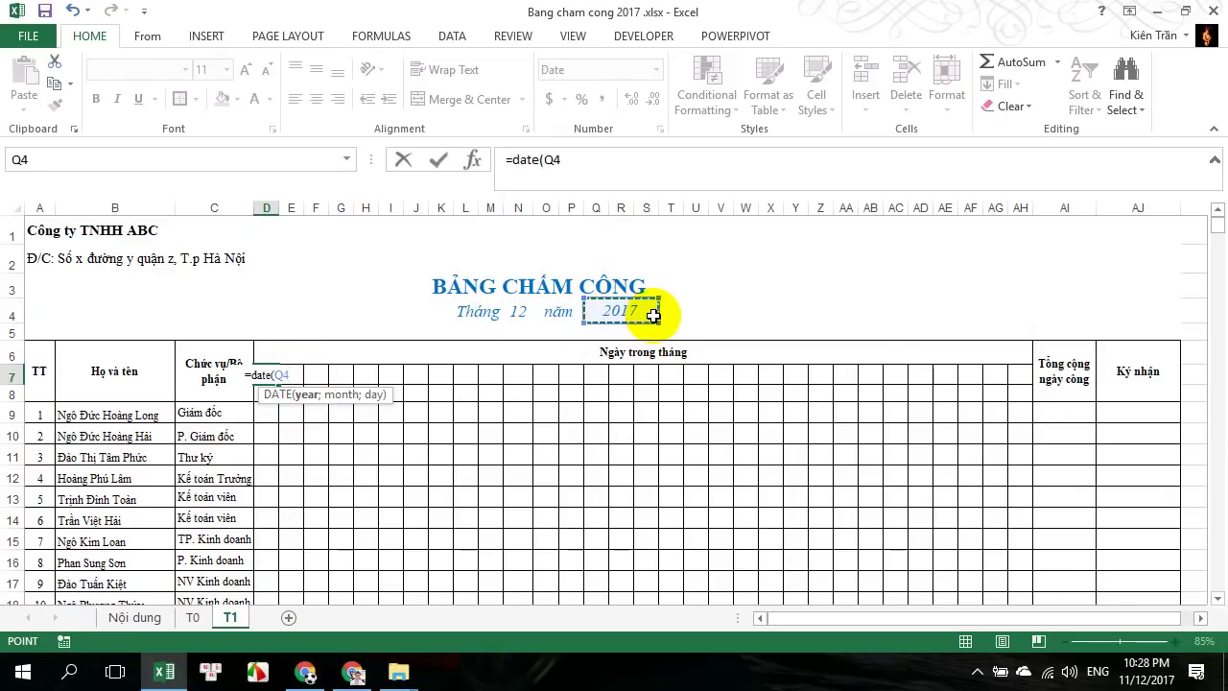
{"action": "type", "text": ";"}
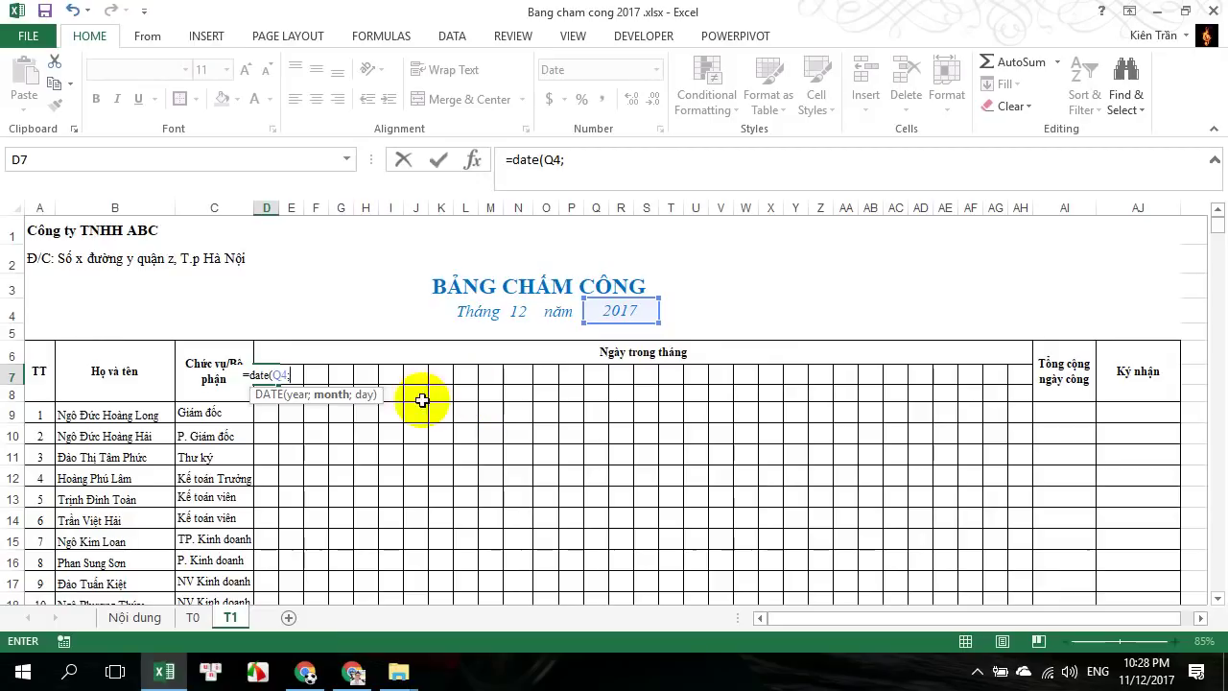
{"action": "left_click", "coordinate": [519, 312]}
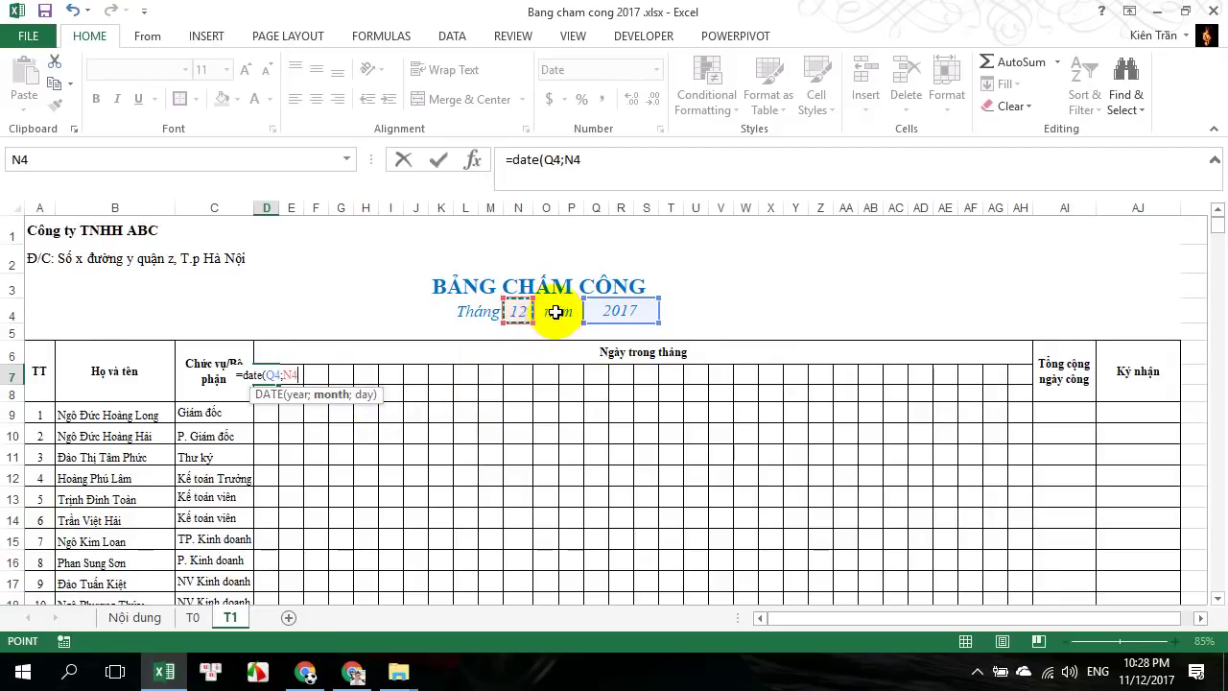
{"action": "type", "text": ";1"}
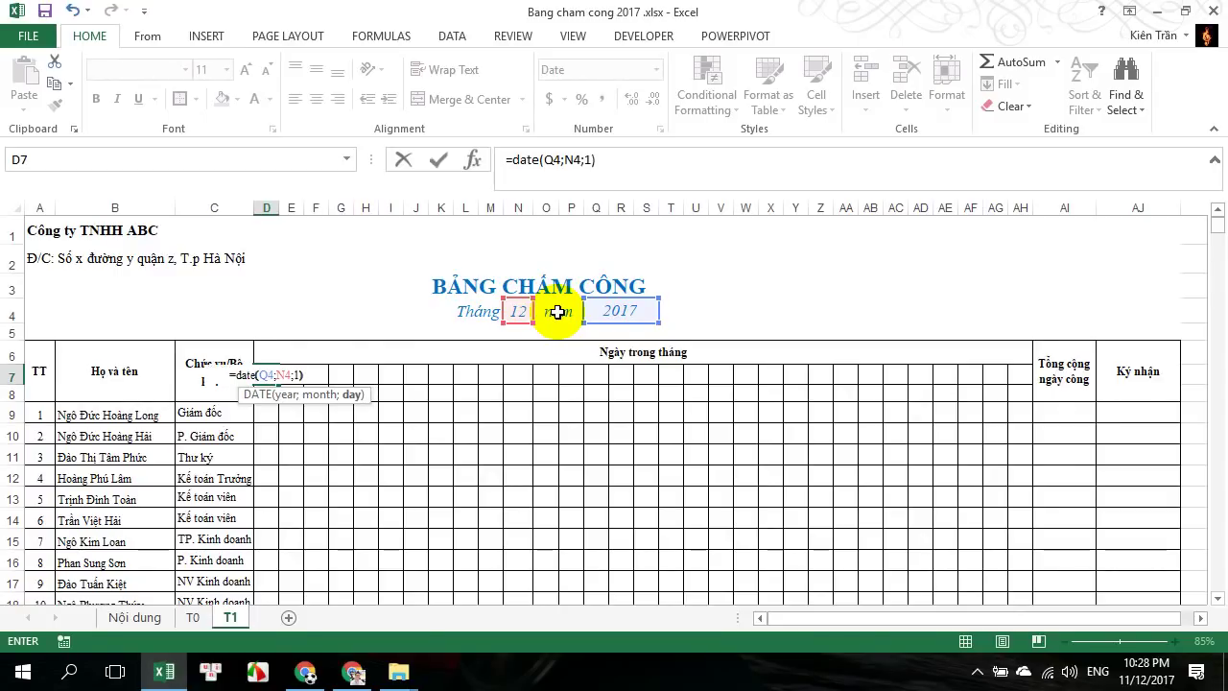
{"action": "key", "text": "Return"}
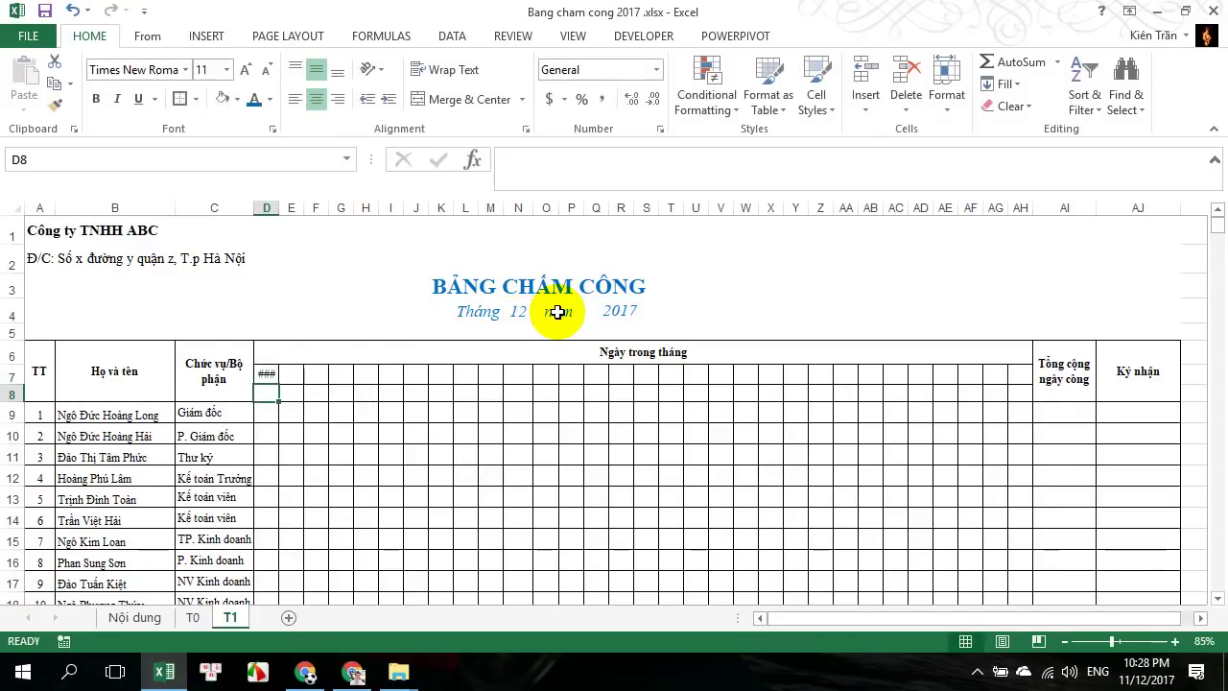
{"action": "double_click", "coordinate": [276, 205]}
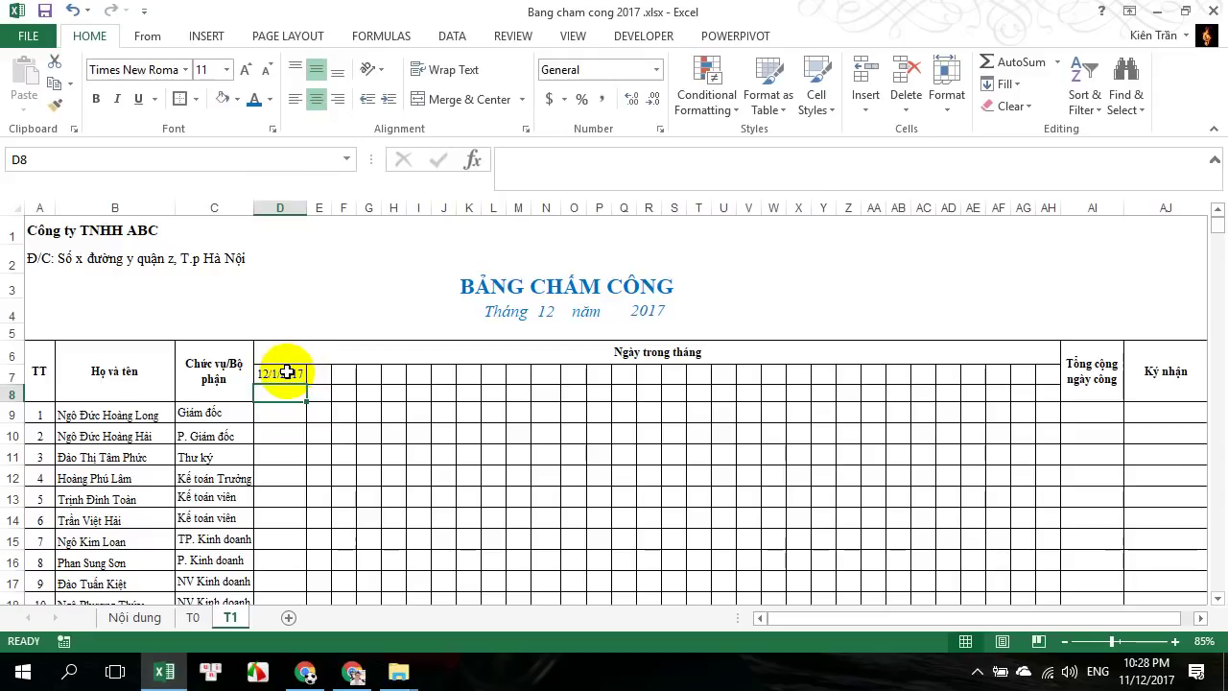
{"action": "left_click", "coordinate": [286, 372]}
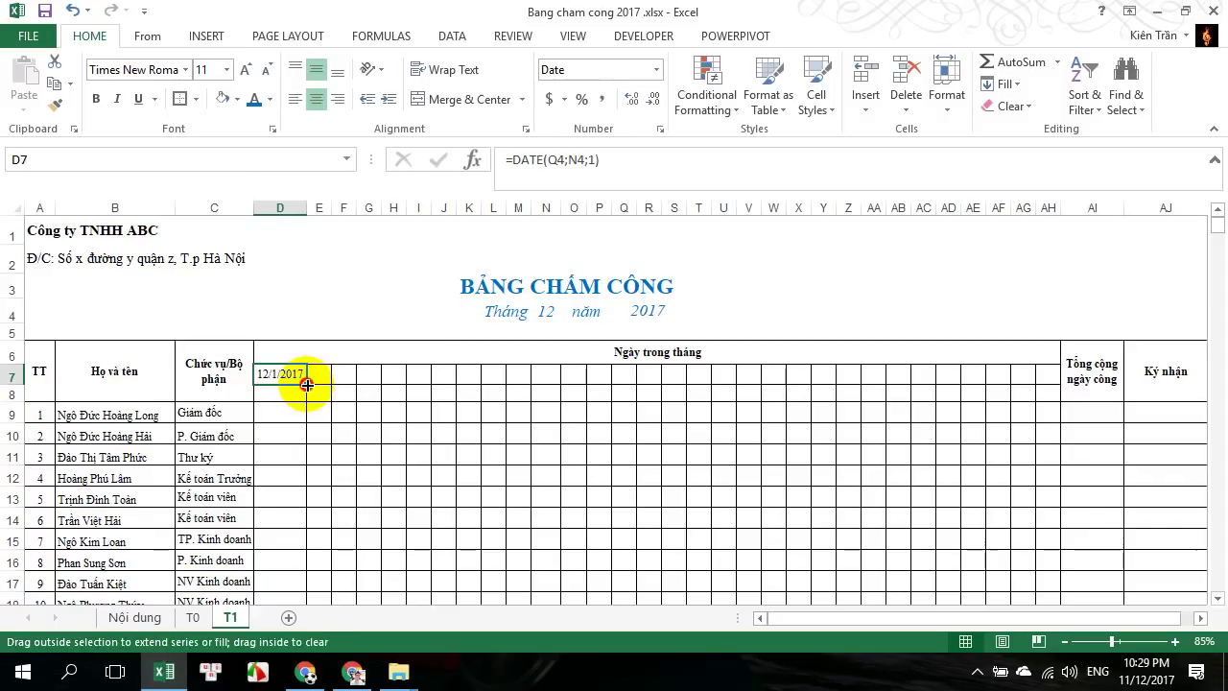
Change D7's custom number format from d-mmm-yy to 'd' so it shows 1
{"action": "right_click", "coordinate": [287, 373]}
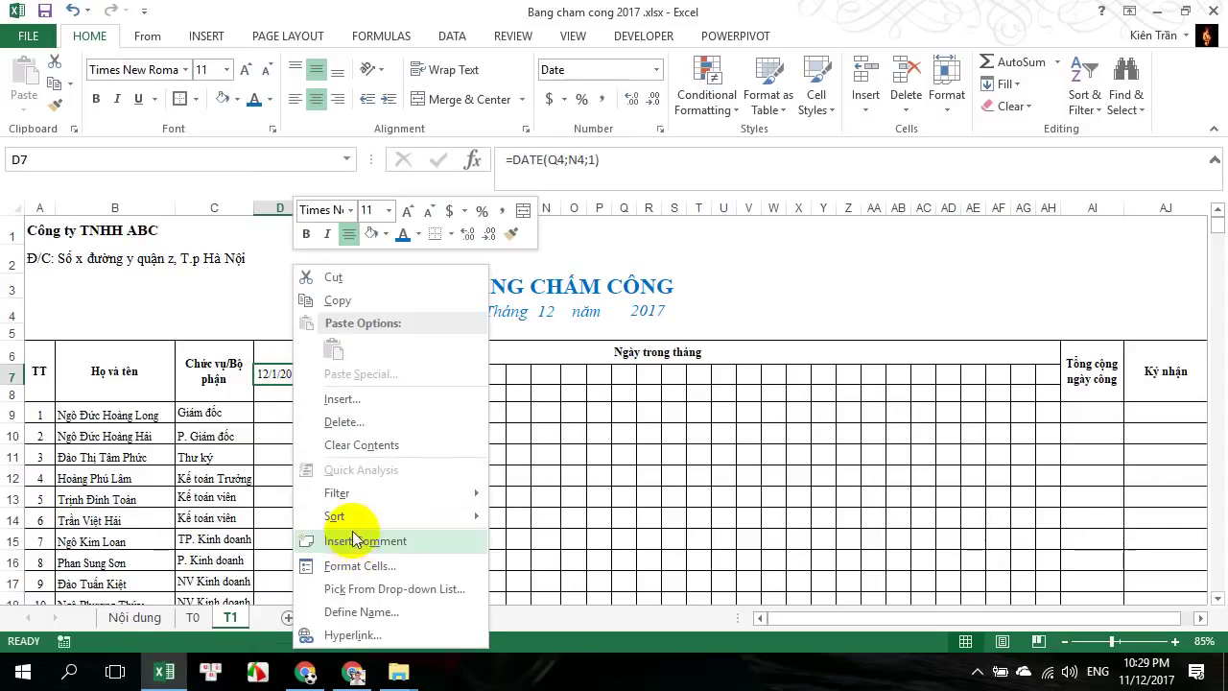
{"action": "left_click", "coordinate": [356, 565]}
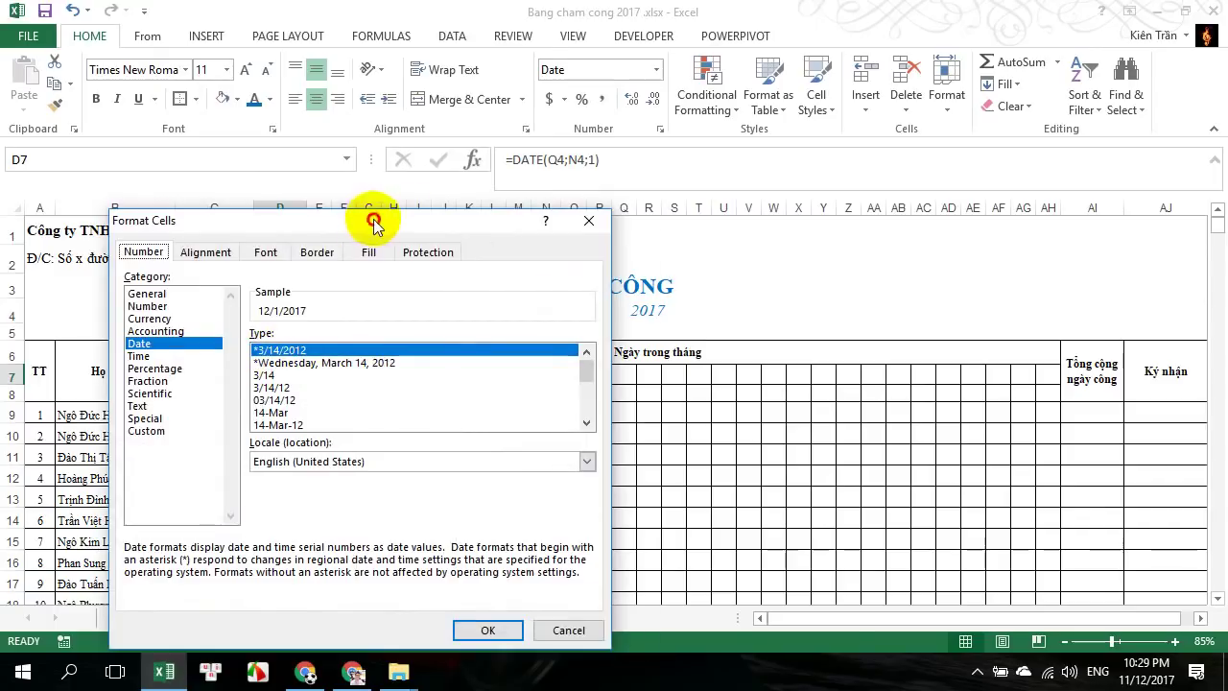
{"action": "left_click_drag", "start_coordinate": [372, 220], "coordinate": [749, 216]}
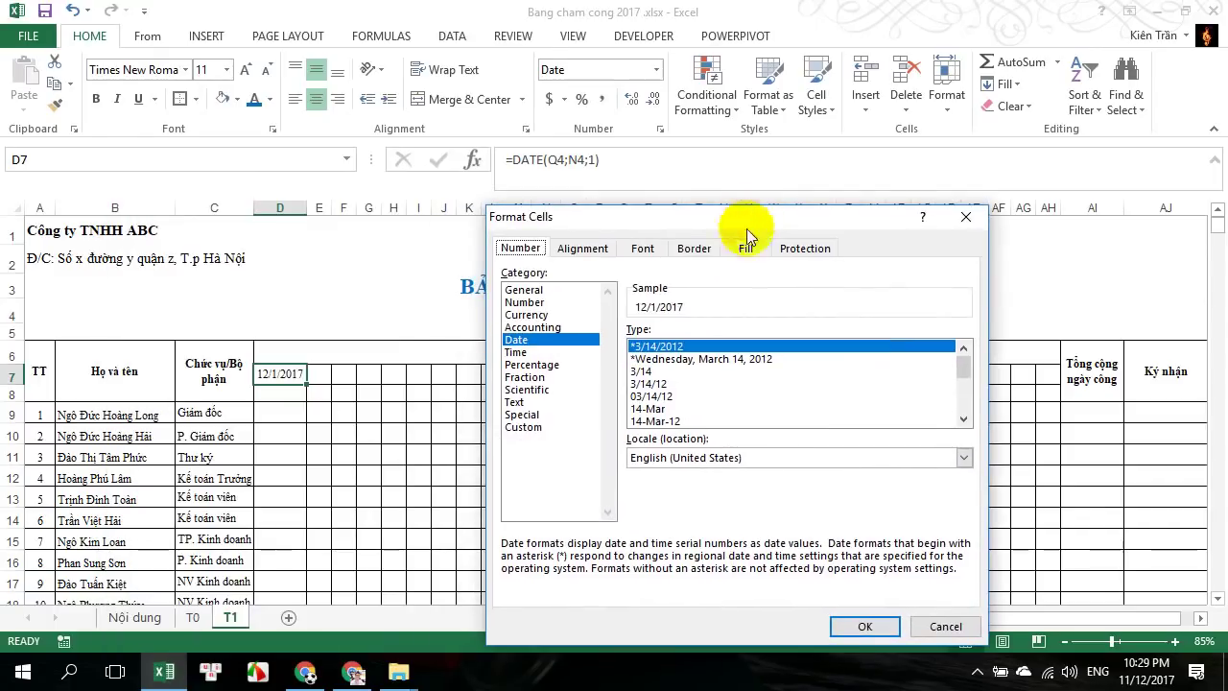
{"action": "left_click", "coordinate": [527, 427]}
{"action": "left_click", "coordinate": [654, 453]}
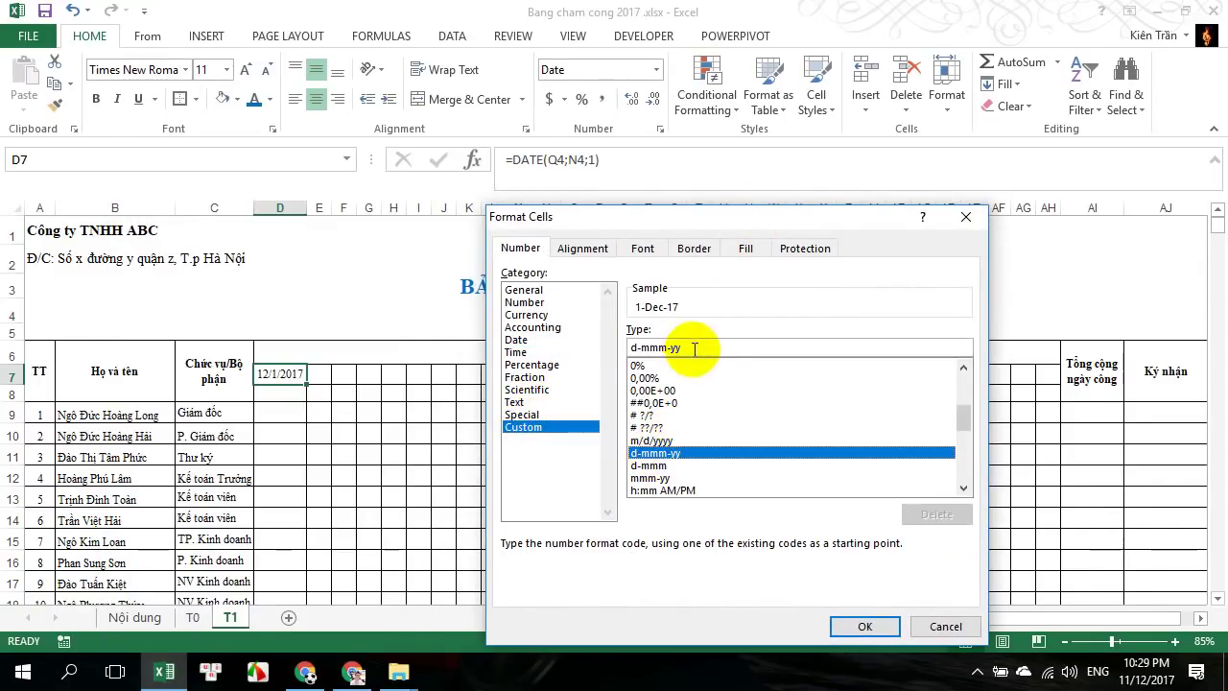
{"action": "left_click_drag", "start_coordinate": [683, 347], "coordinate": [641, 350]}
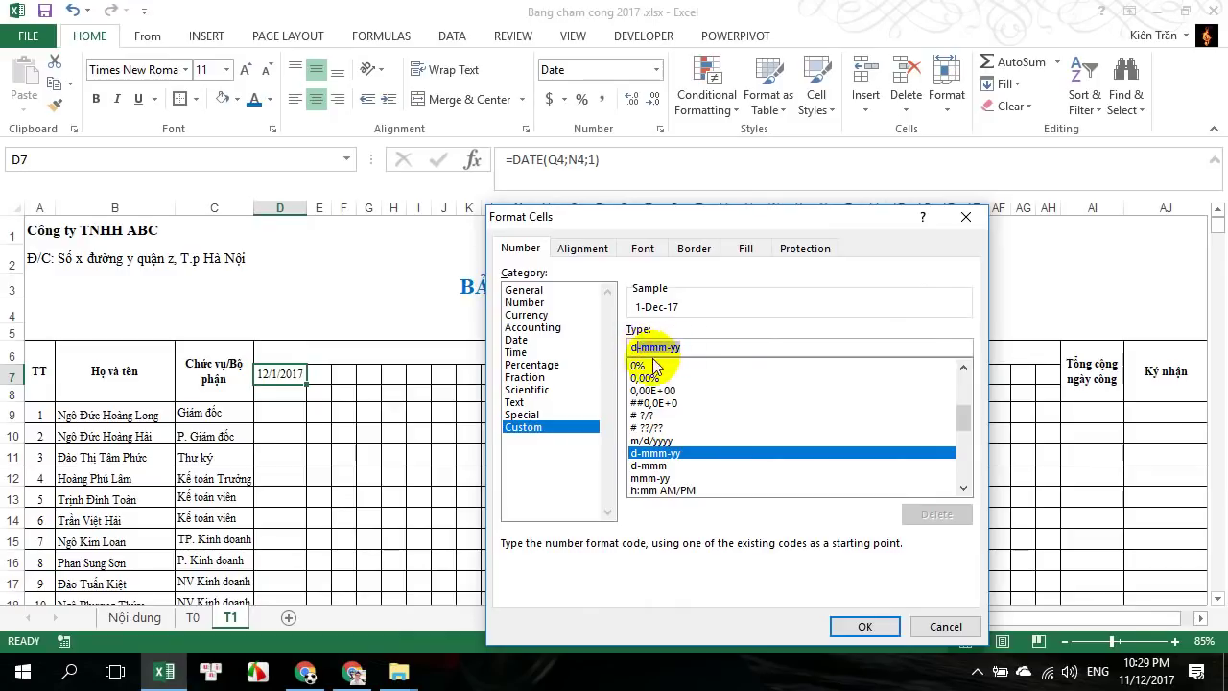
{"action": "key", "text": "BackSpace"}
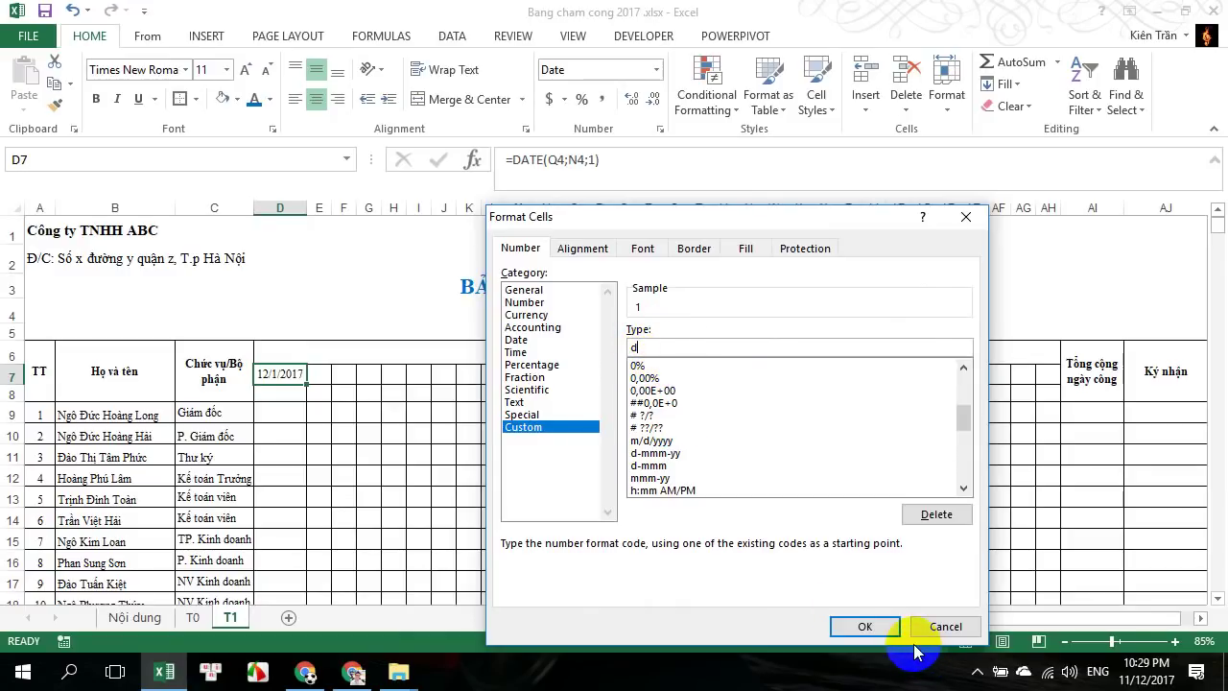
{"action": "left_click", "coordinate": [863, 626]}
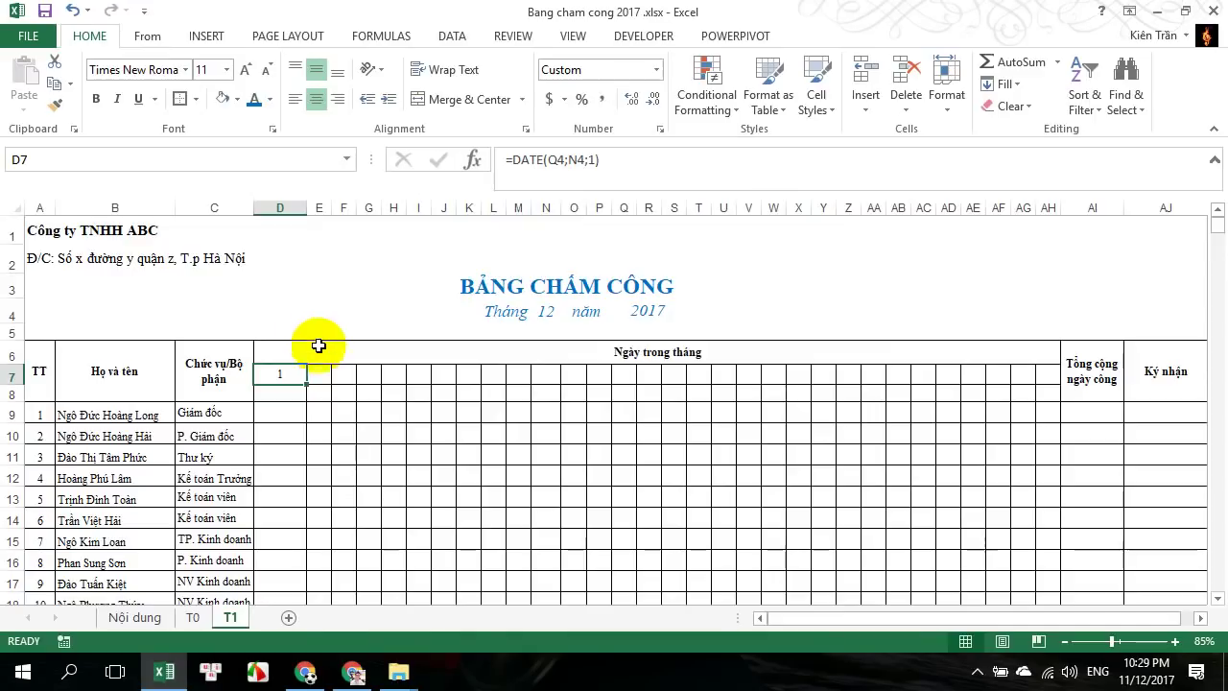
{"action": "left_click", "coordinate": [318, 375]}
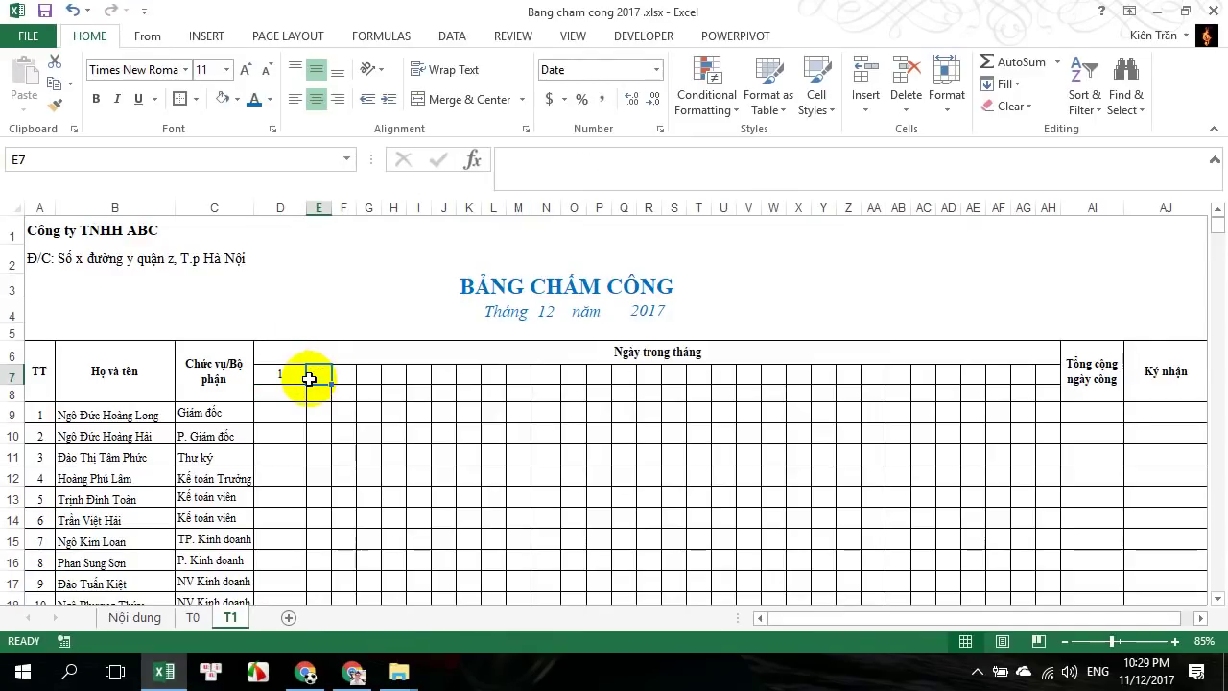
Enter next-day formulas =D7+1 in E7 and =E7+1 in F7, filling right to AH7
{"action": "type", "text": "="}
{"action": "left_click", "coordinate": [297, 375]}
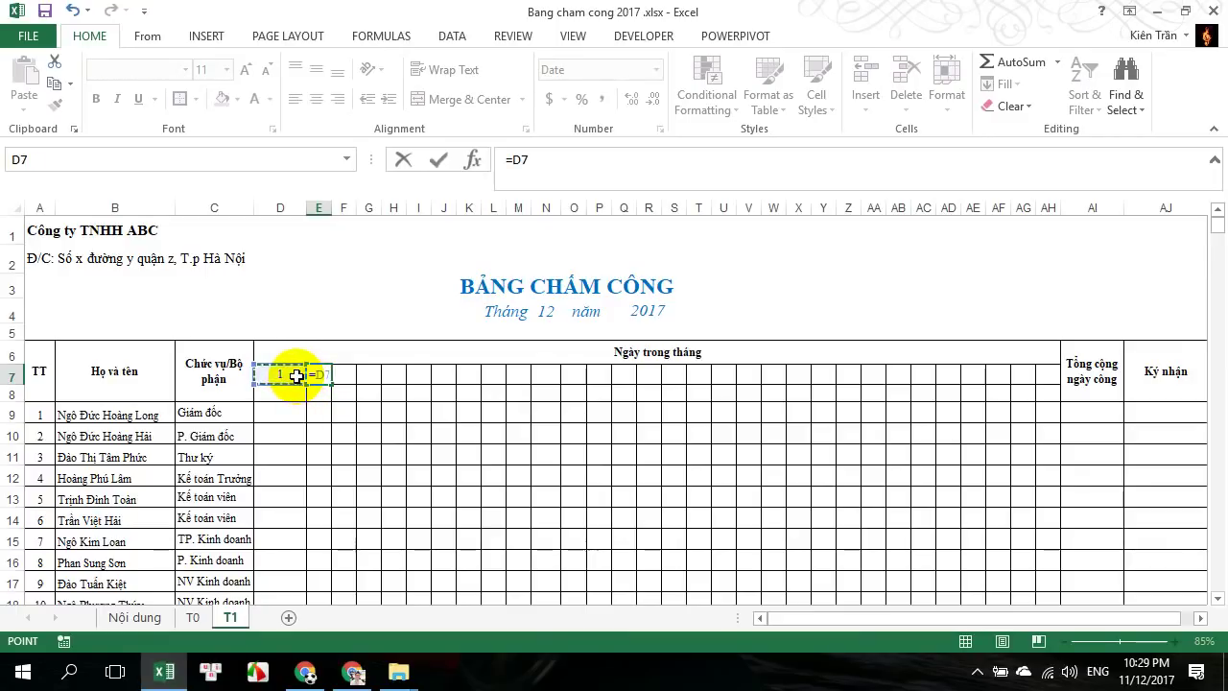
{"action": "key", "text": "Return"}
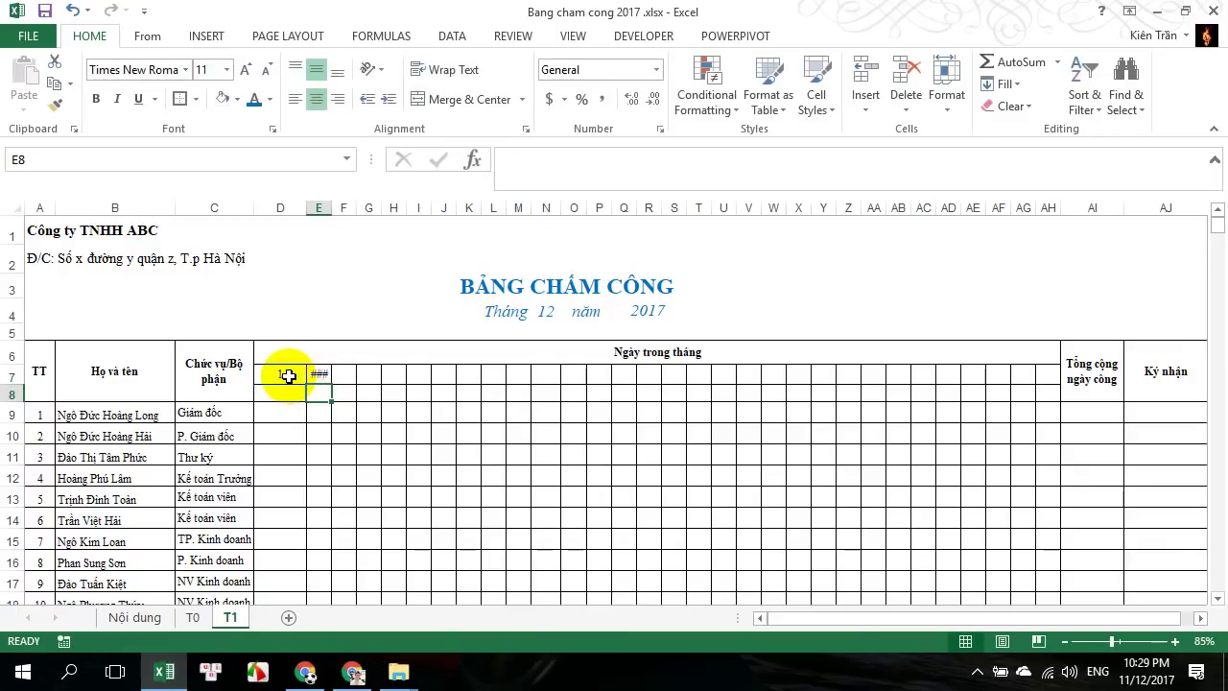
{"action": "left_click", "coordinate": [318, 375]}
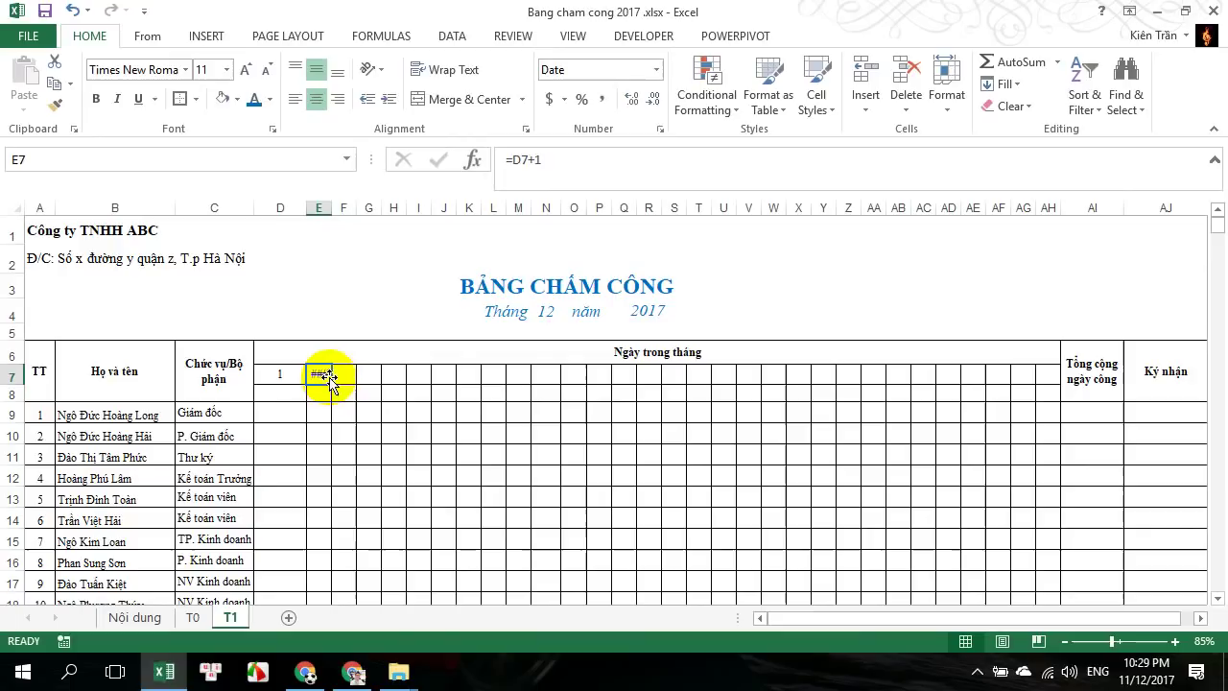
{"action": "left_click", "coordinate": [338, 377]}
{"action": "left_click", "coordinate": [320, 373]}
{"action": "type", "text": "+1"}
{"action": "key", "text": "Return"}
{"action": "left_click_drag", "start_coordinate": [320, 373], "coordinate": [1056, 386]}
Apply custom format 'd' to the row's dates and narrow column D to match
{"action": "right_click", "coordinate": [316, 376]}
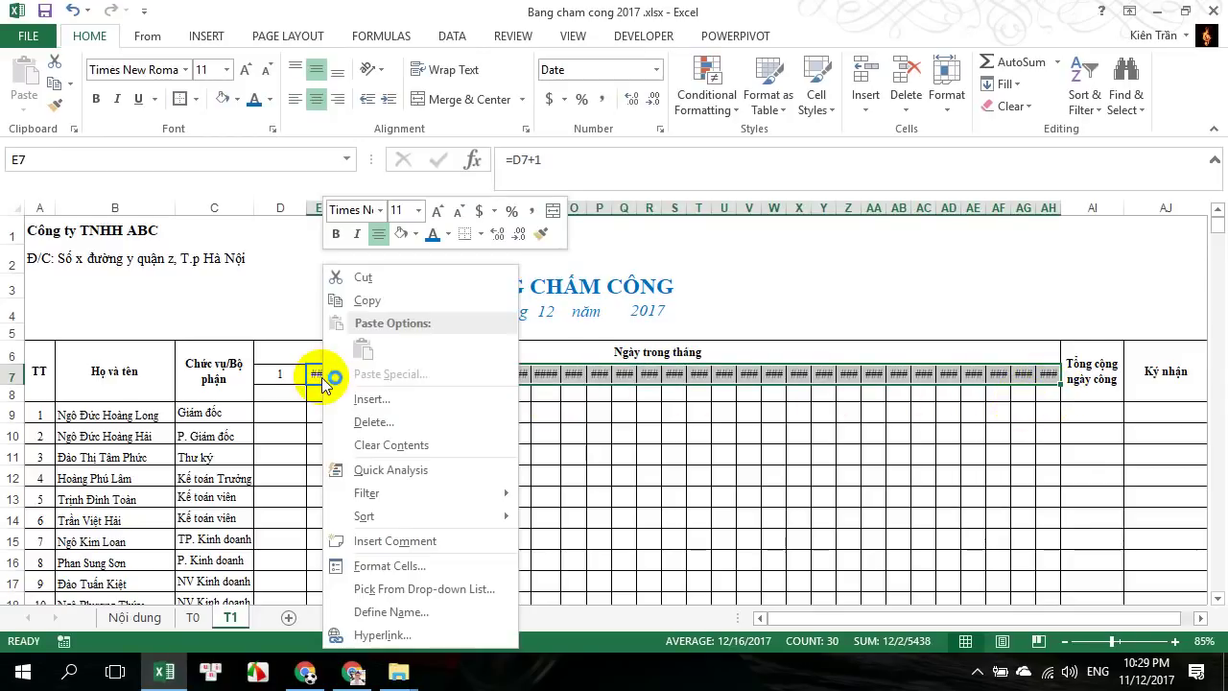
{"action": "left_click", "coordinate": [391, 566]}
{"action": "left_click", "coordinate": [181, 431]}
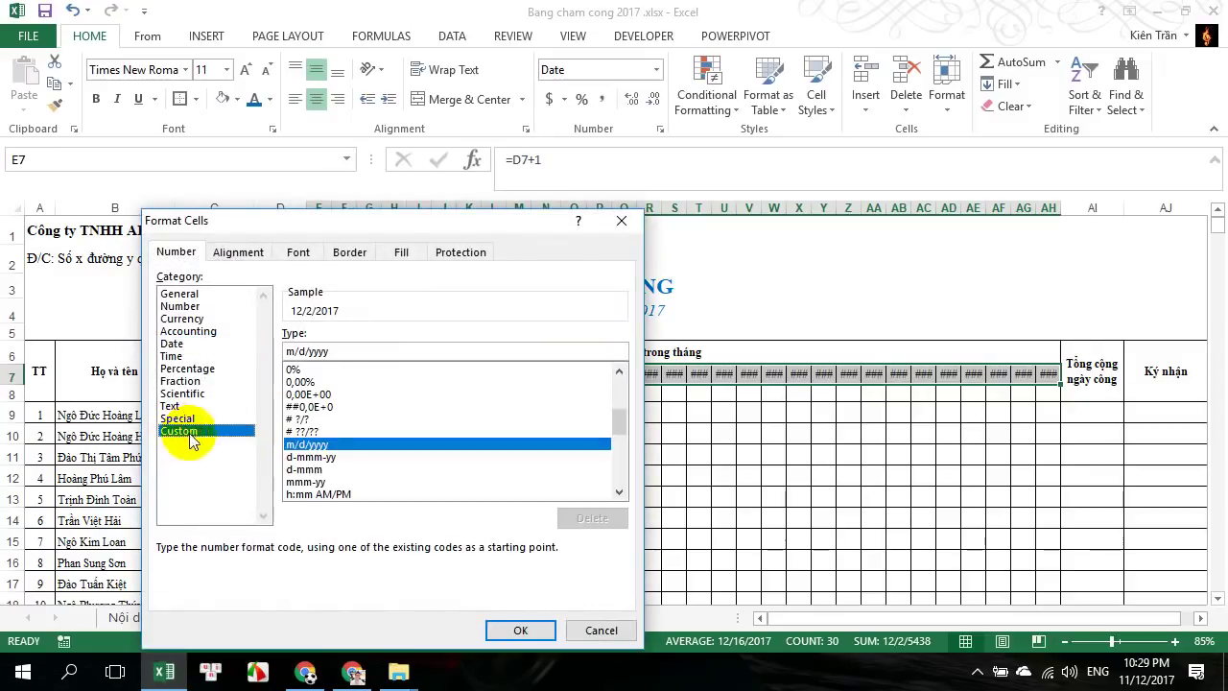
{"action": "left_click", "coordinate": [310, 457]}
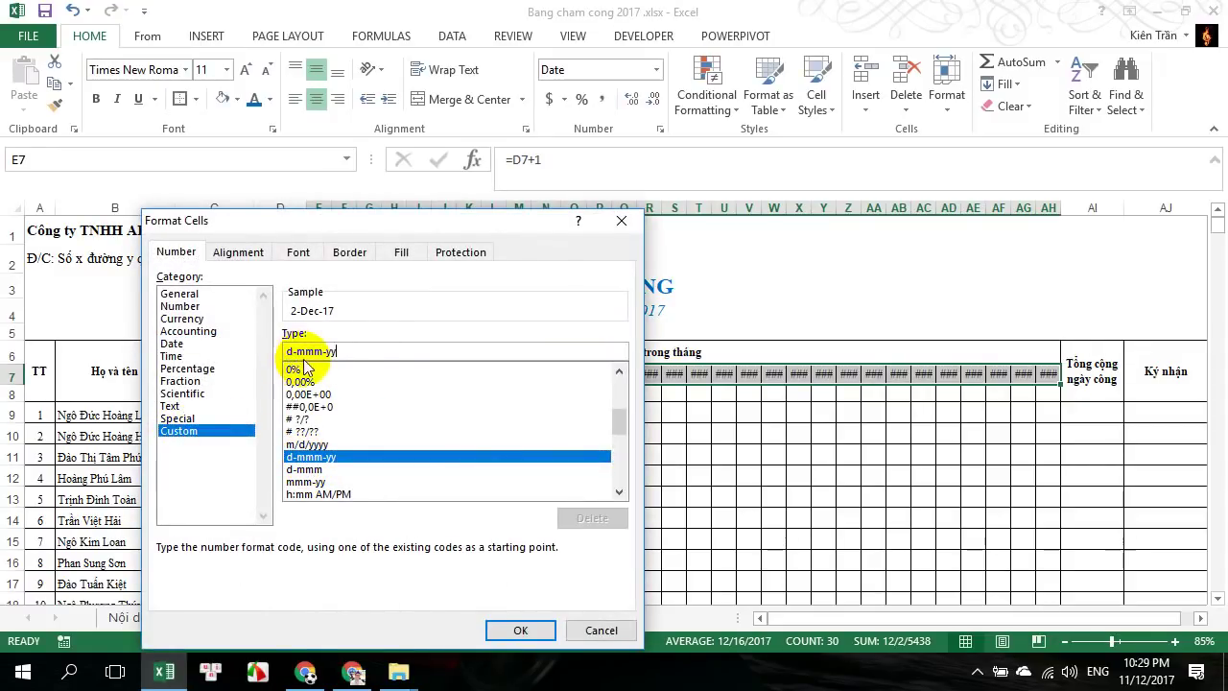
{"action": "left_click_drag", "start_coordinate": [287, 351], "coordinate": [435, 361]}
{"action": "type", "text": "d"}
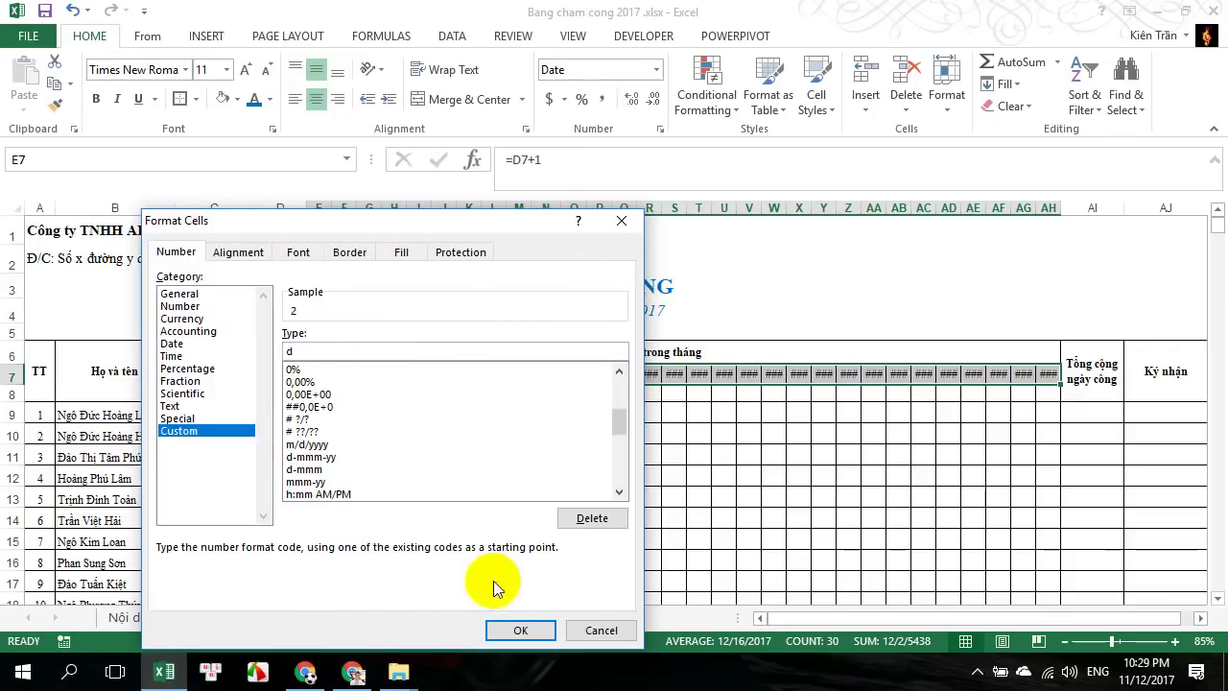
{"action": "left_click", "coordinate": [523, 631]}
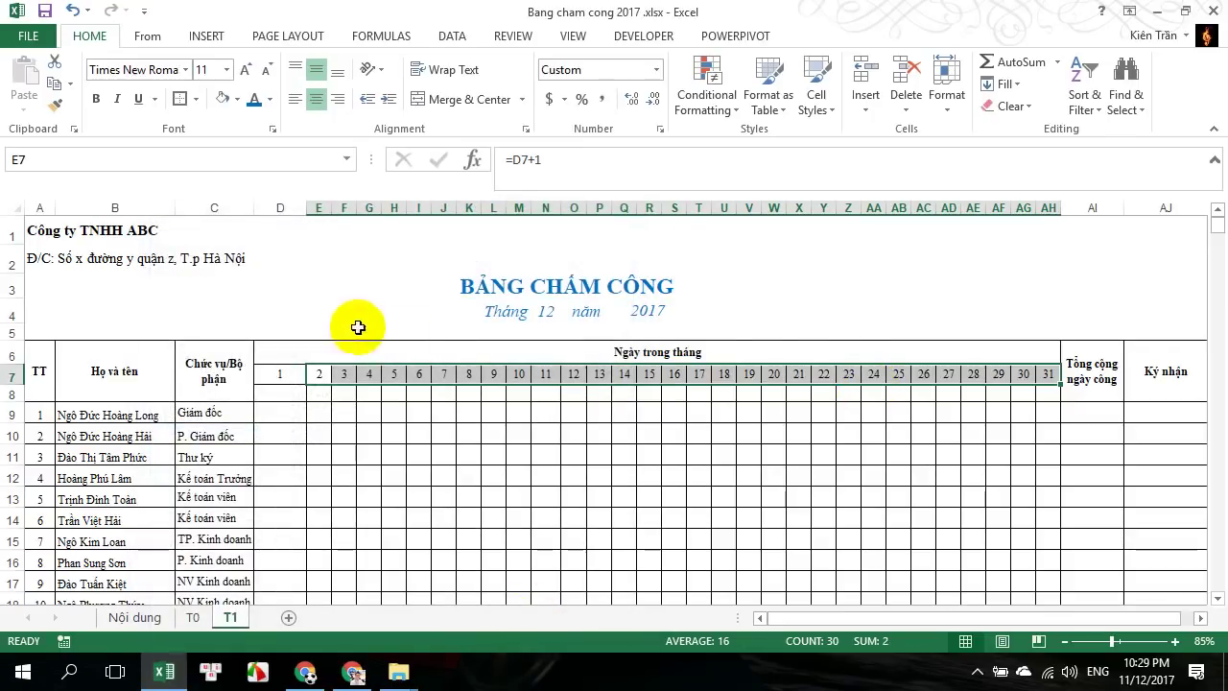
{"action": "left_click_drag", "start_coordinate": [307, 210], "coordinate": [279, 210]}
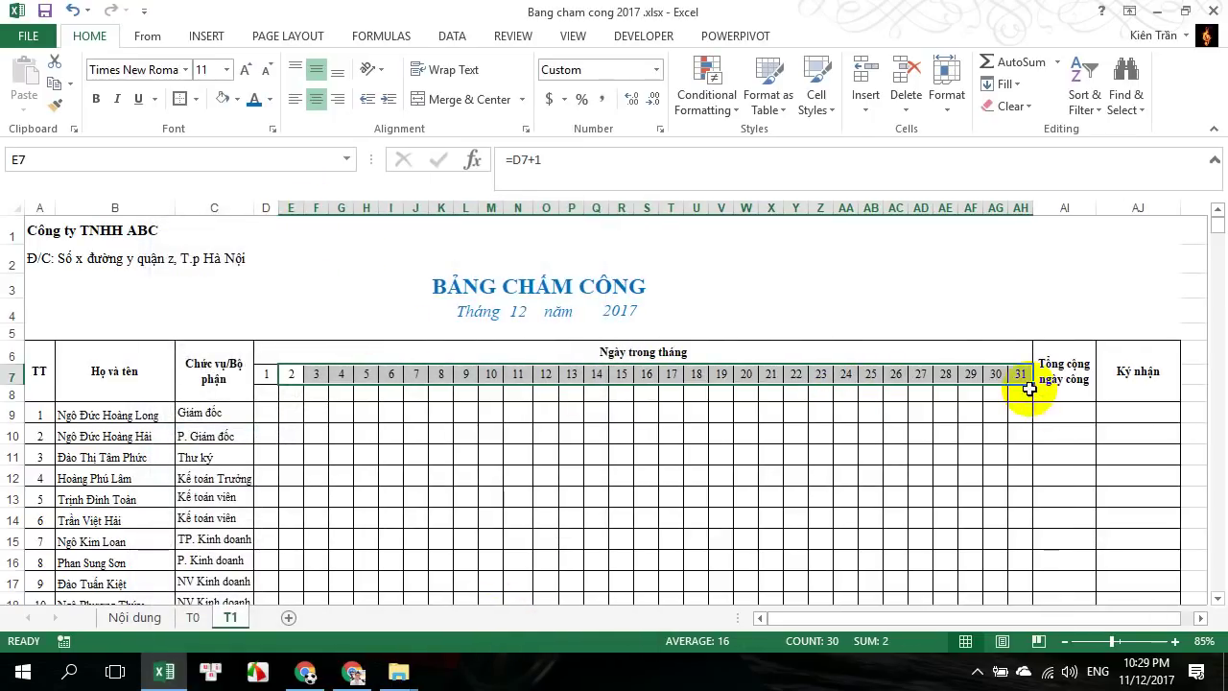
{"action": "left_click_drag", "start_coordinate": [266, 374], "coordinate": [997, 377]}
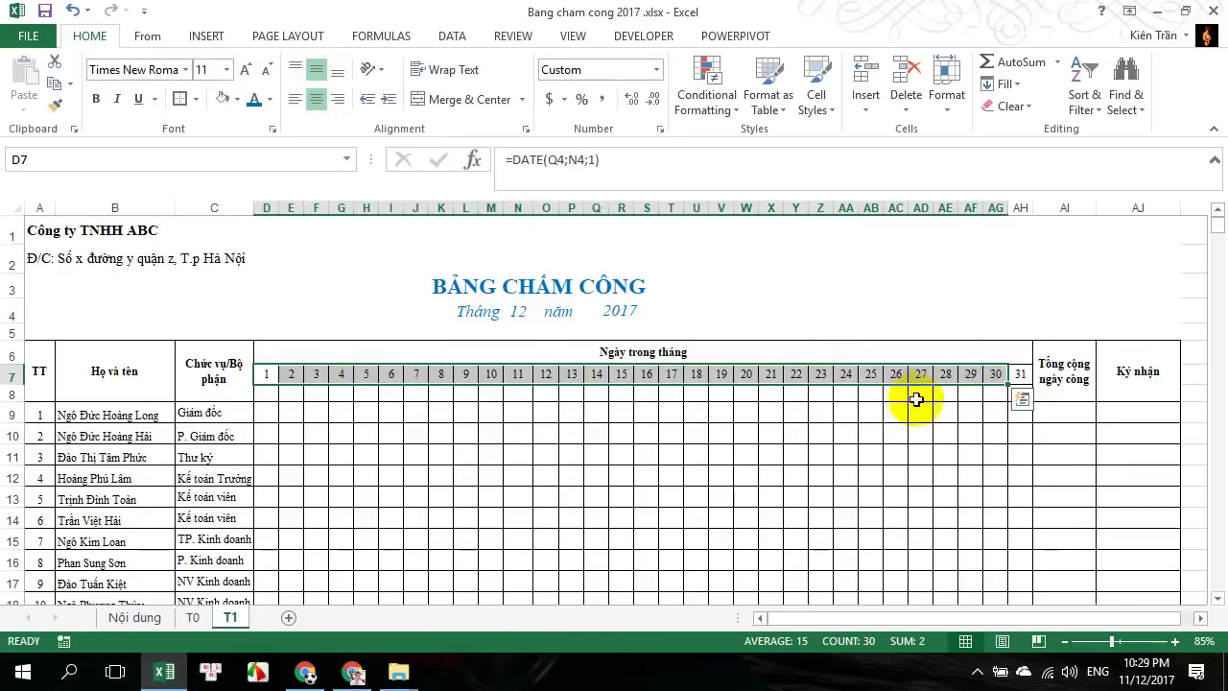
{"action": "left_click_drag", "start_coordinate": [947, 375], "coordinate": [1019, 393]}
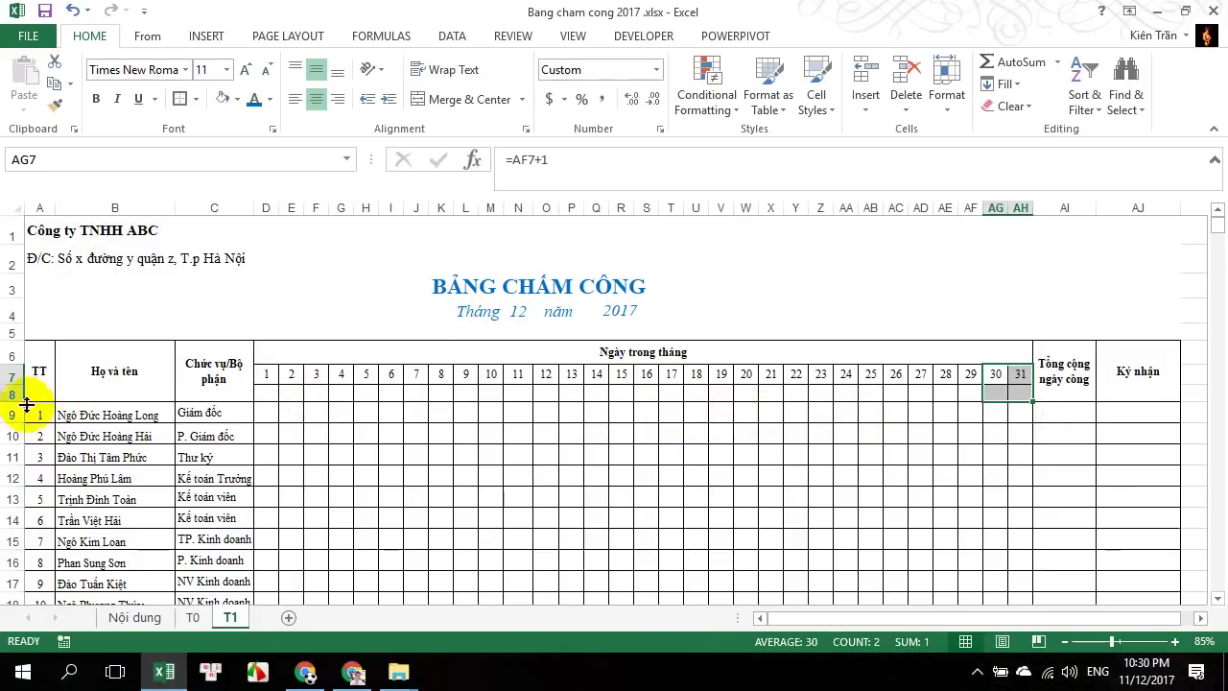
{"action": "left_click", "coordinate": [264, 395]}
{"action": "left_click", "coordinate": [193, 616]}
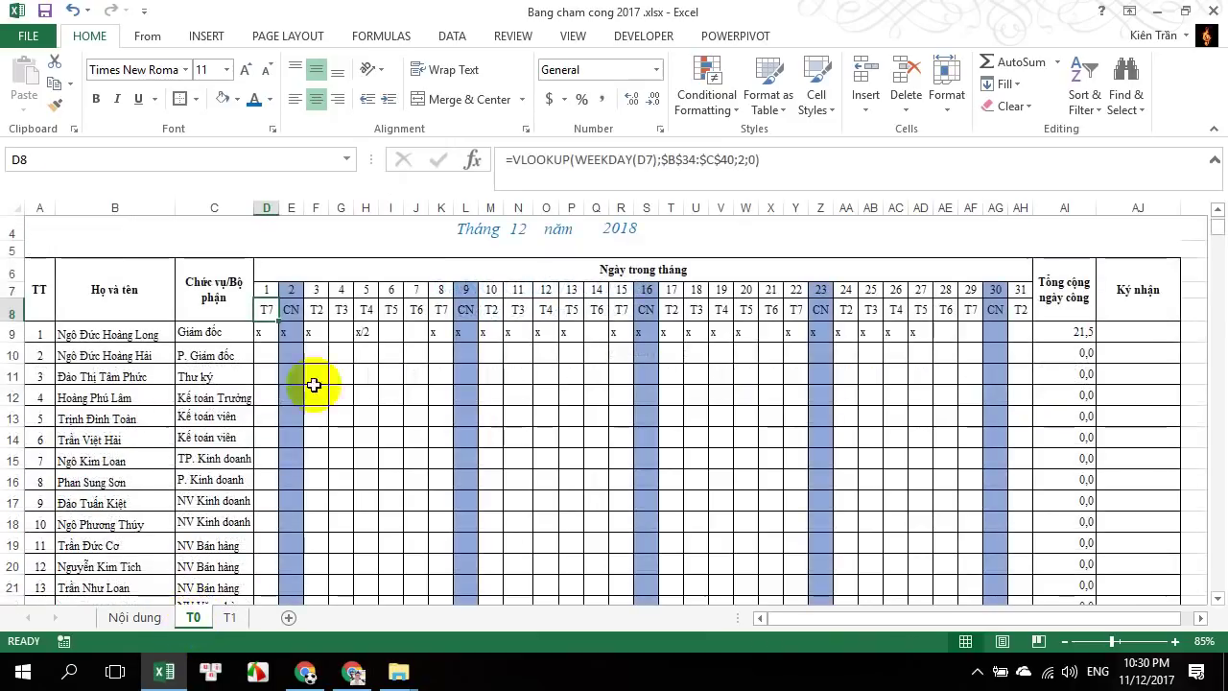
{"action": "double_click", "coordinate": [266, 311]}
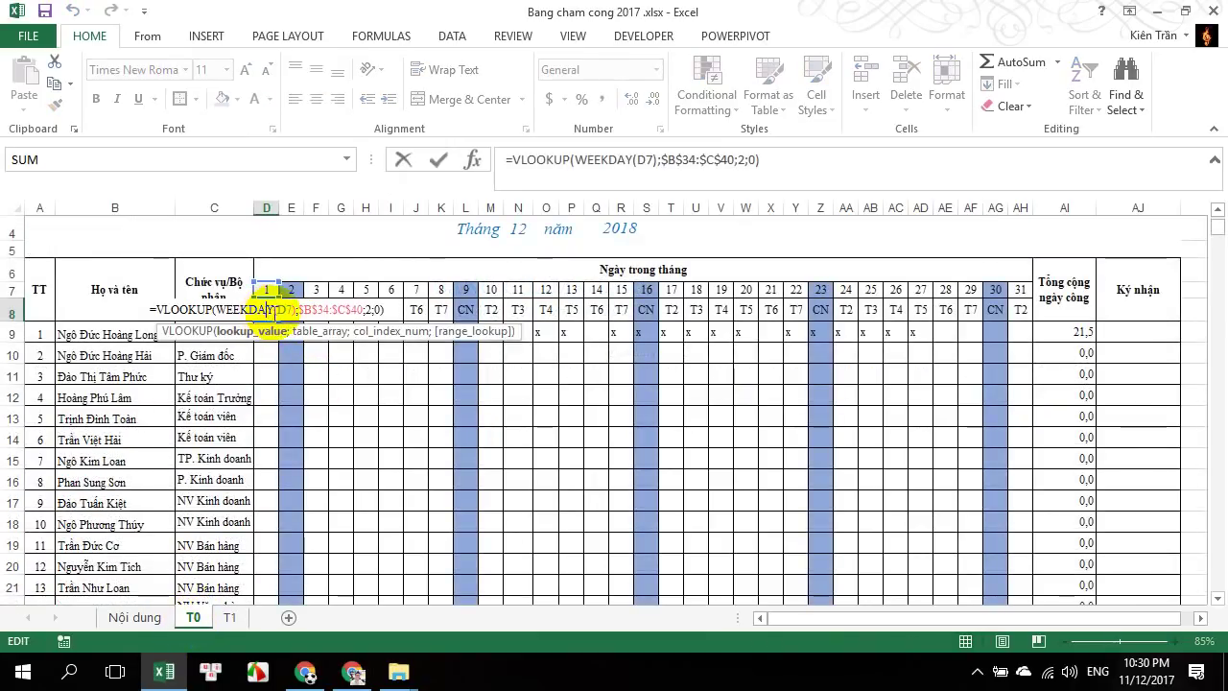
{"action": "key", "text": "Return"}
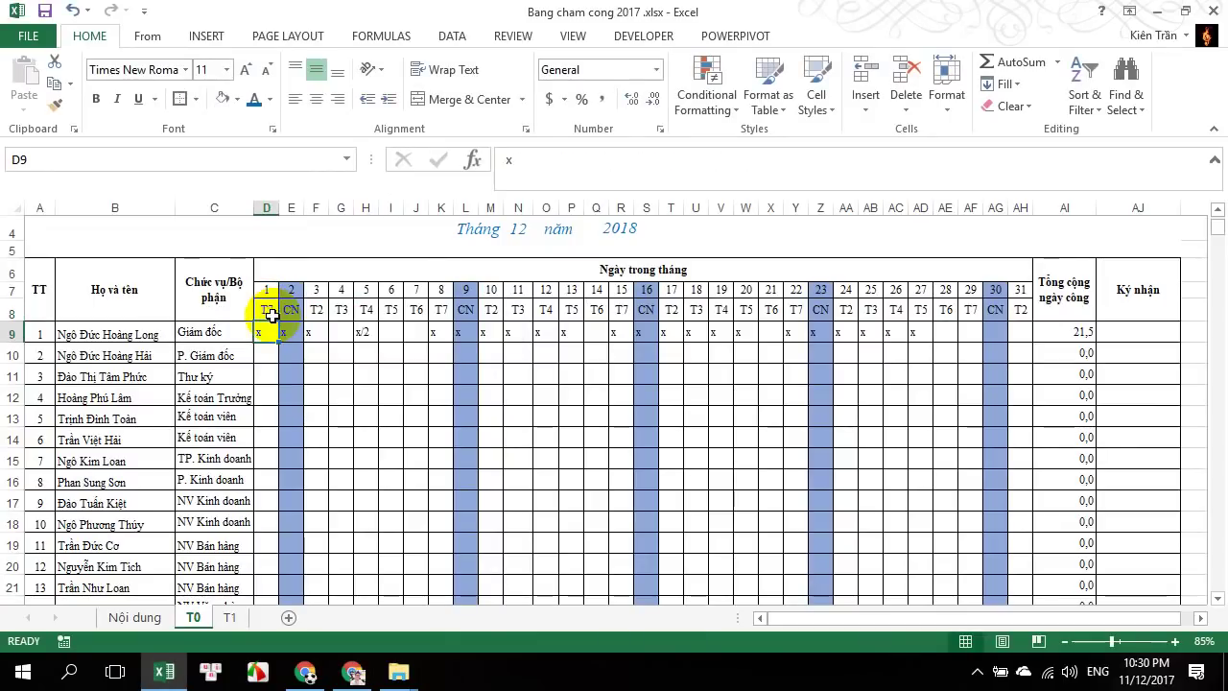
{"action": "left_click", "coordinate": [269, 312]}
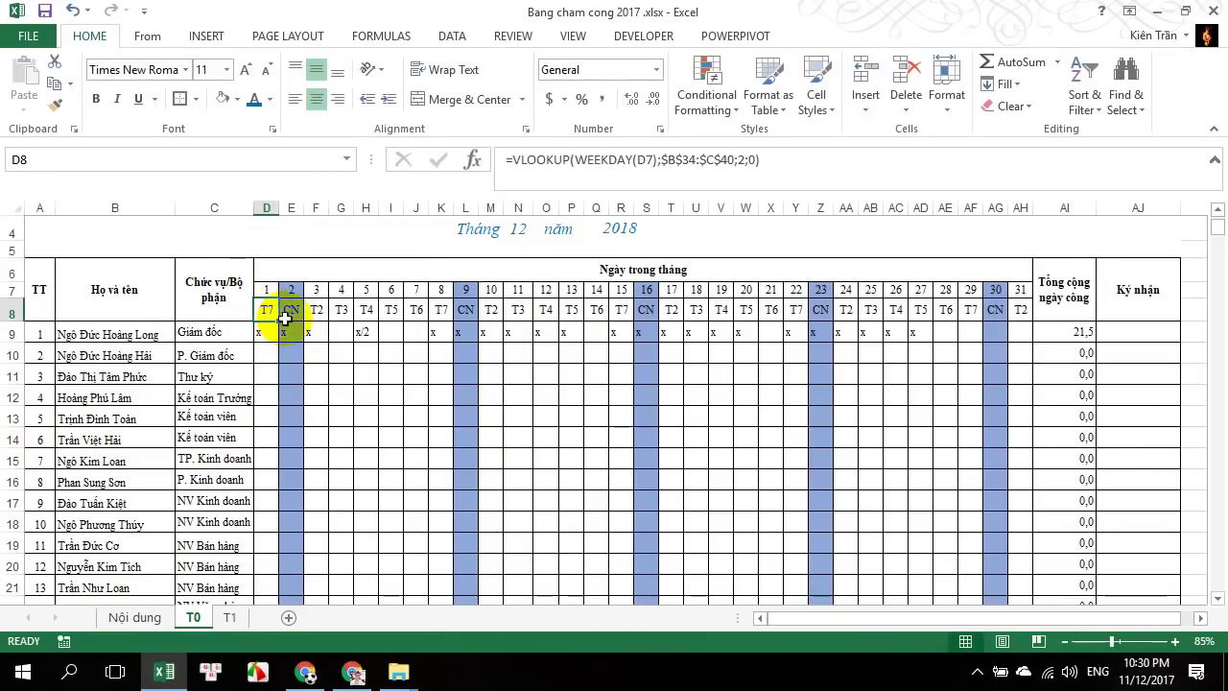
{"action": "left_click", "coordinate": [230, 617]}
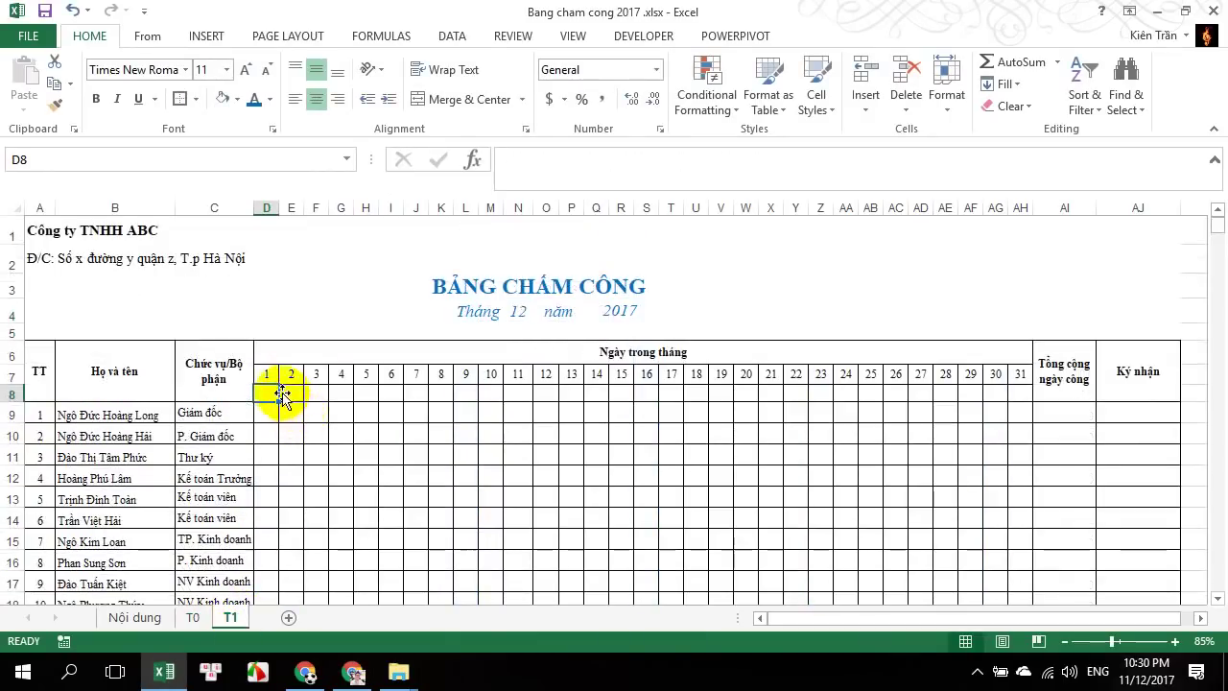
Enter =WEEKDAY(D7) in D8 and fill it right to AH8, starting with 6
{"action": "type", "text": "="}
{"action": "type", "text": "ê"}
{"action": "type", "text": "wee"}
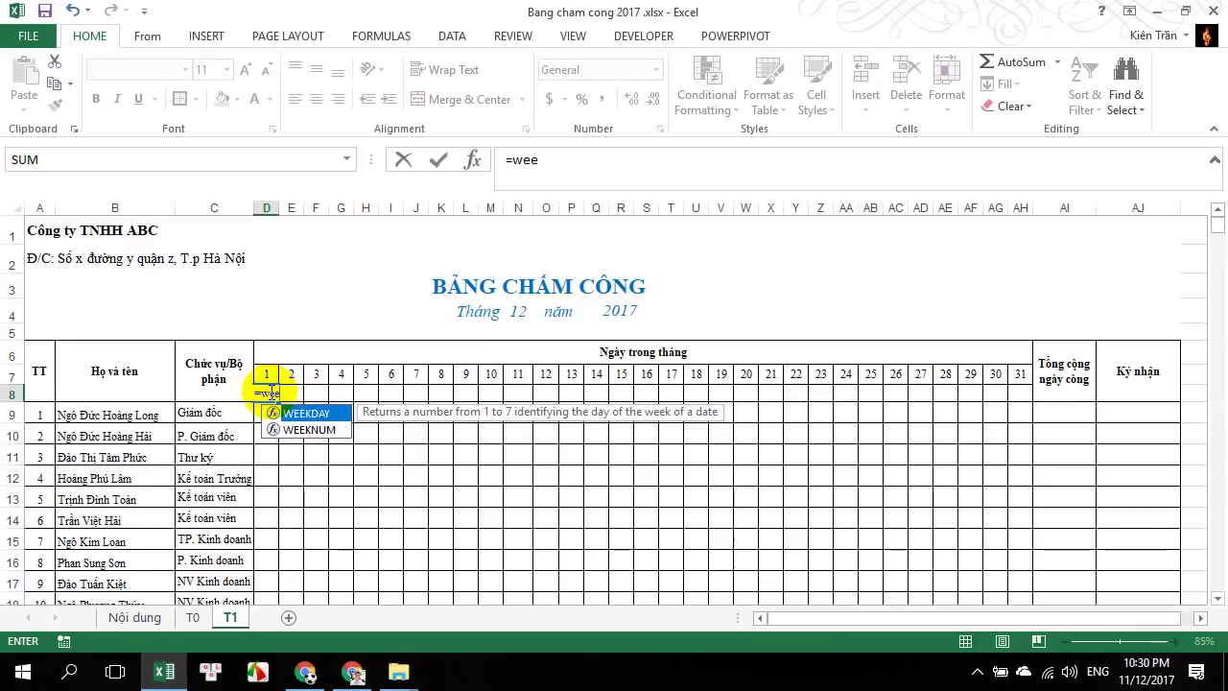
{"action": "type", "text": "kday("}
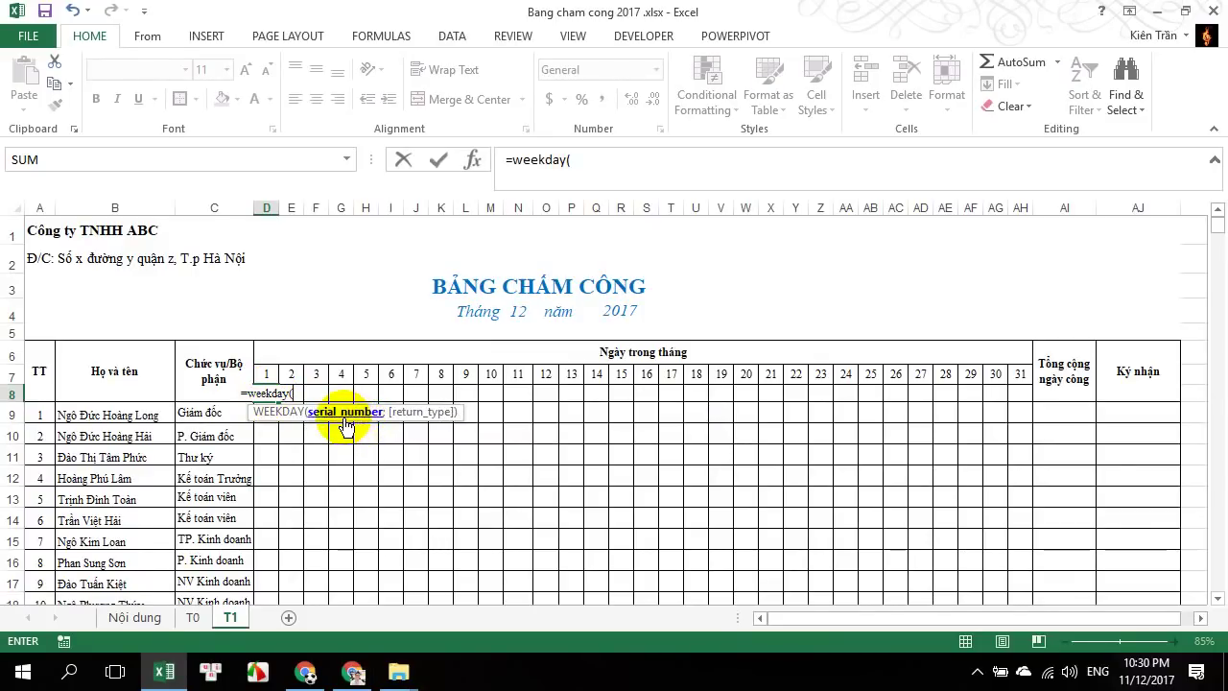
{"action": "left_click", "coordinate": [266, 373]}
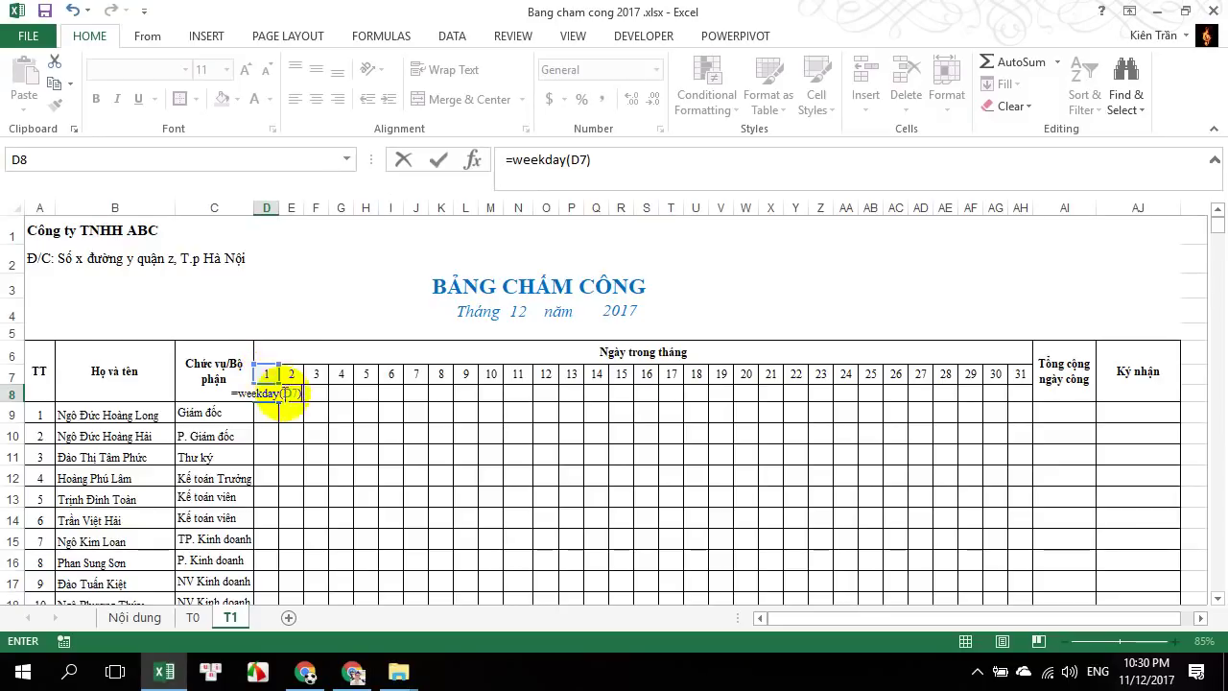
{"action": "key", "text": "BackSpace"}
{"action": "key", "text": "BackSpace"}
{"action": "key", "text": "BackSpace"}
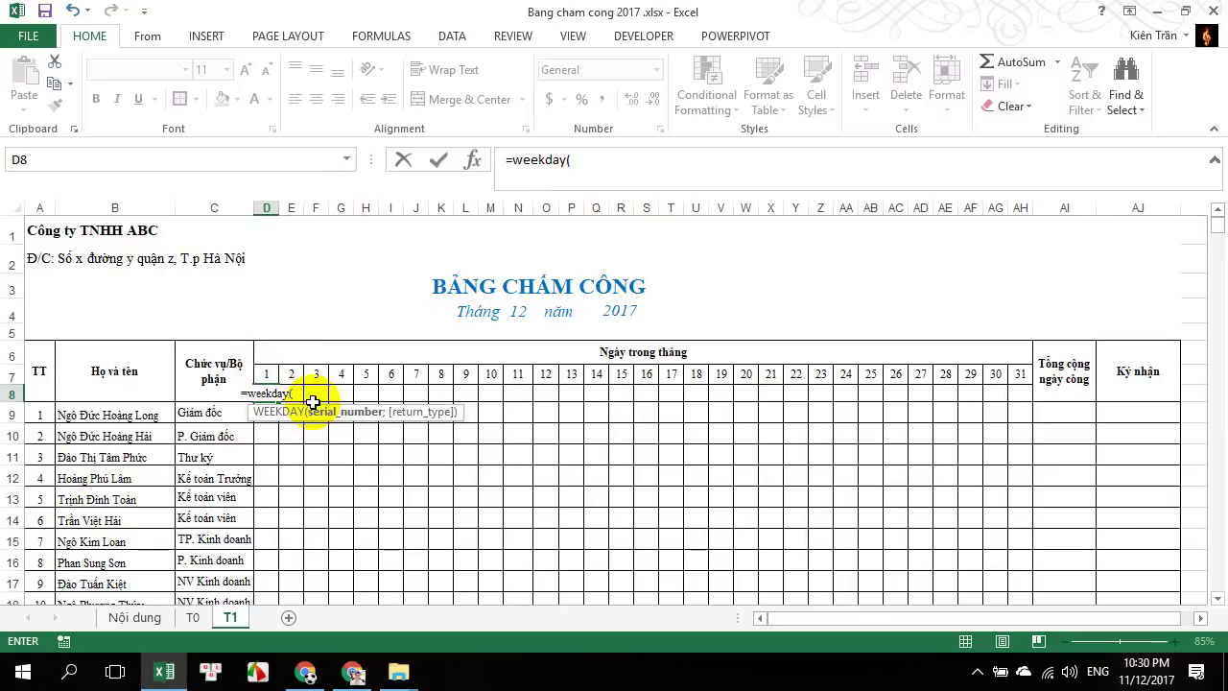
{"action": "left_click", "coordinate": [267, 375]}
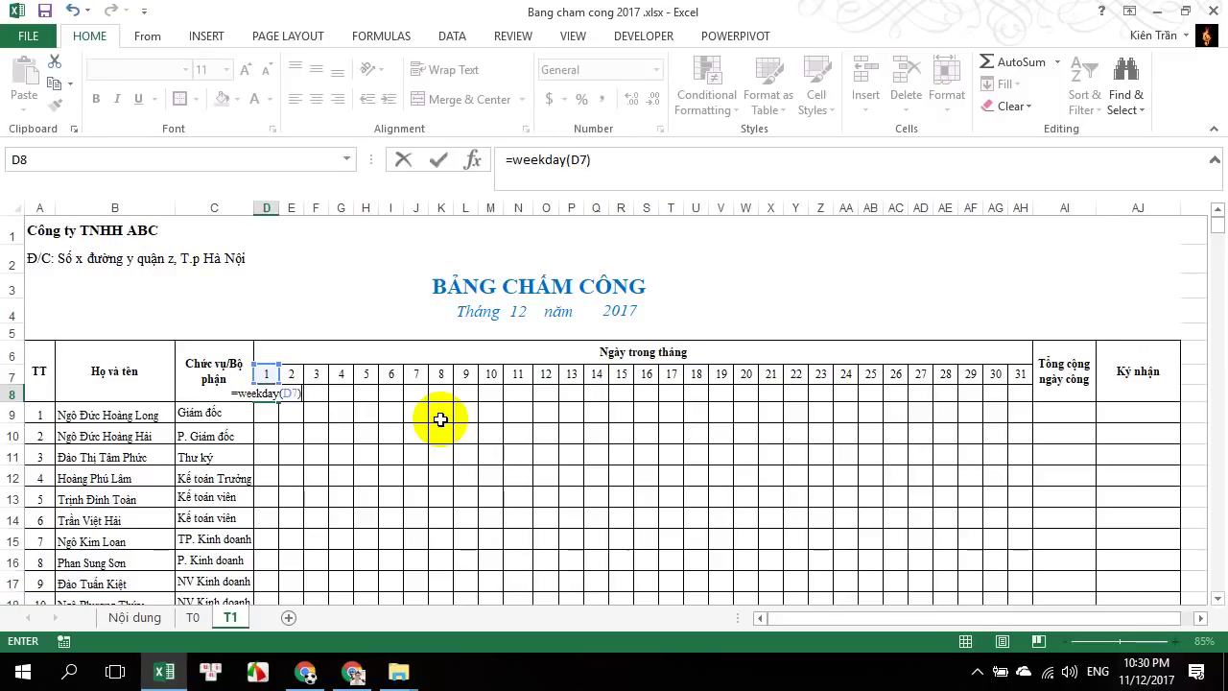
{"action": "key", "text": "Return"}
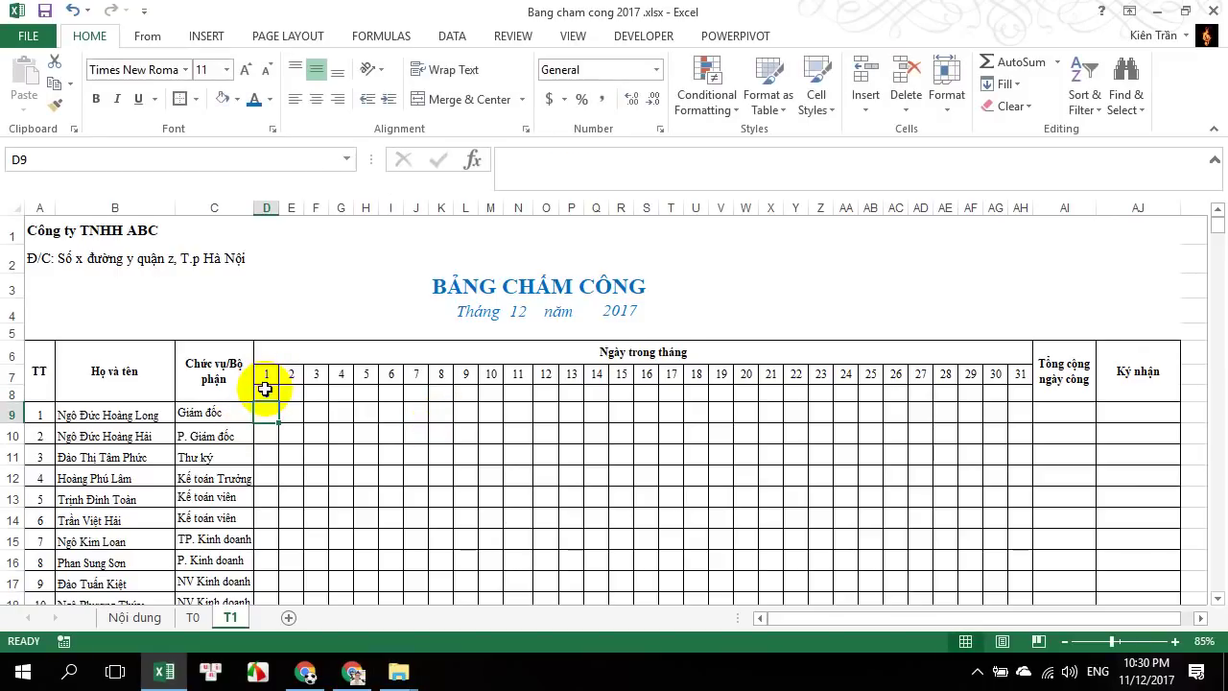
{"action": "left_click", "coordinate": [266, 398]}
{"action": "double_click", "coordinate": [266, 397]}
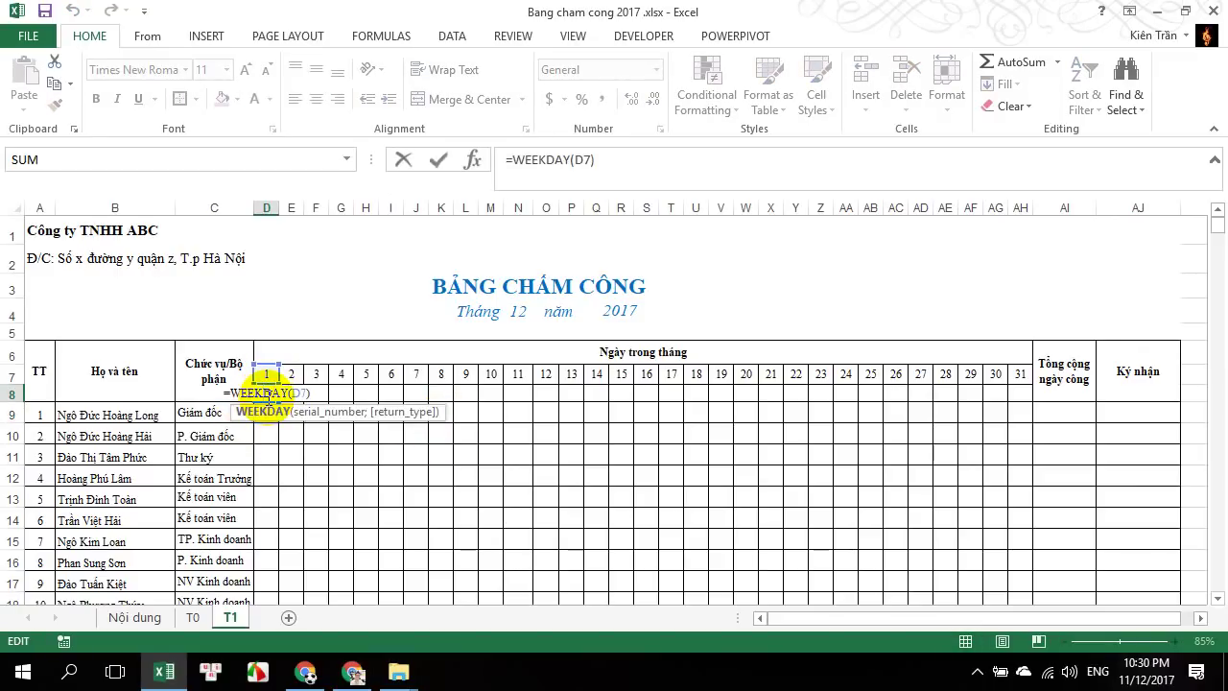
{"action": "key", "text": "Return"}
{"action": "left_click", "coordinate": [268, 397]}
{"action": "left_click_drag", "start_coordinate": [276, 400], "coordinate": [1024, 388]}
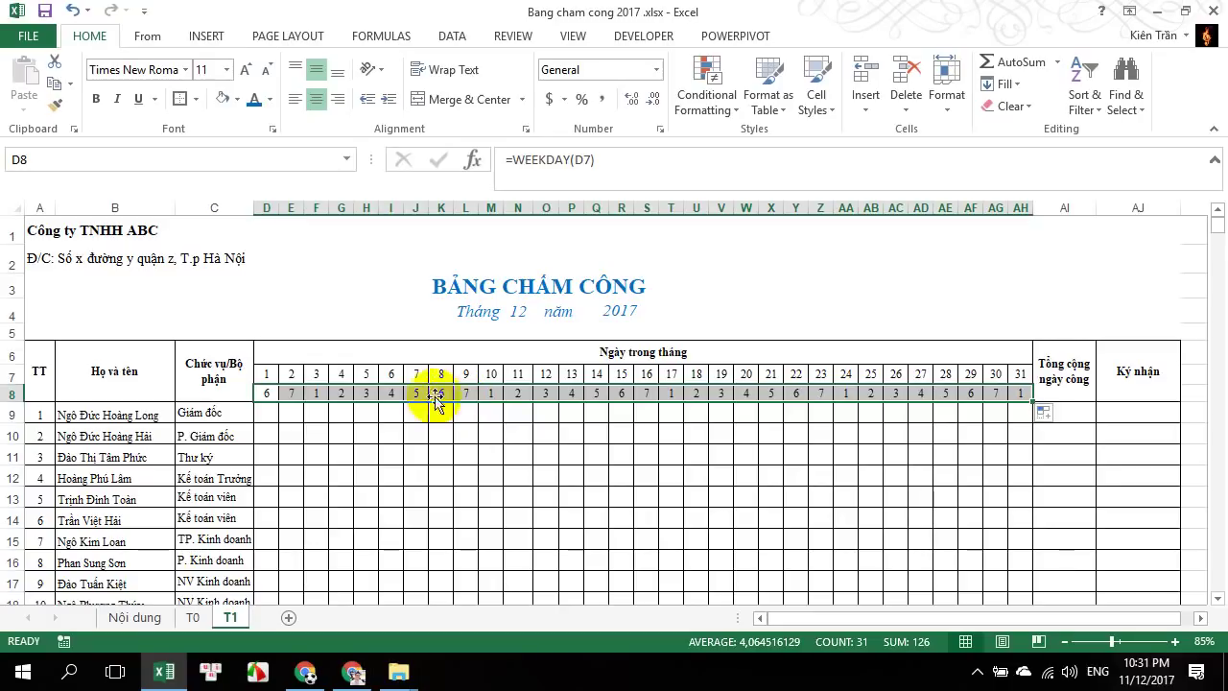
{"action": "scroll", "coordinate": [411, 408], "scroll_direction": "down", "scroll_amount": 4}
{"action": "scroll", "coordinate": [403, 480], "scroll_direction": "down", "scroll_amount": 3}
{"action": "scroll", "coordinate": [214, 405], "scroll_direction": "down", "scroll_amount": 1}
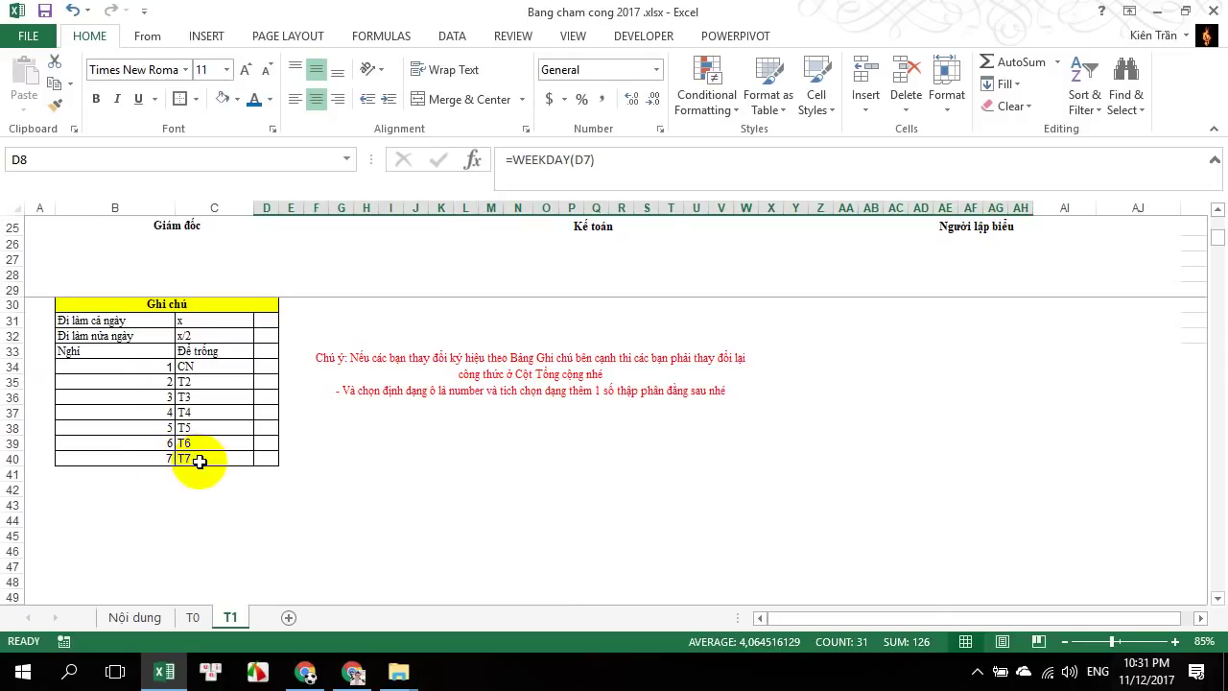
{"action": "scroll", "coordinate": [199, 460], "scroll_direction": "up", "scroll_amount": 1}
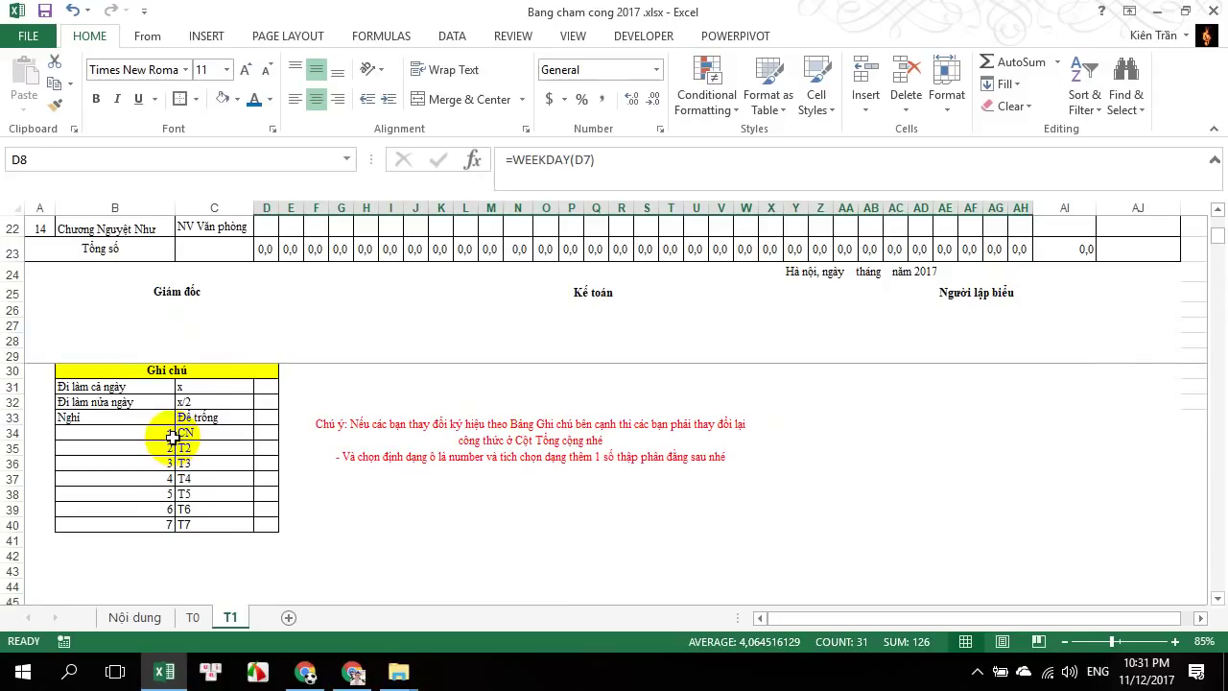
{"action": "left_click_drag", "start_coordinate": [171, 435], "coordinate": [205, 520]}
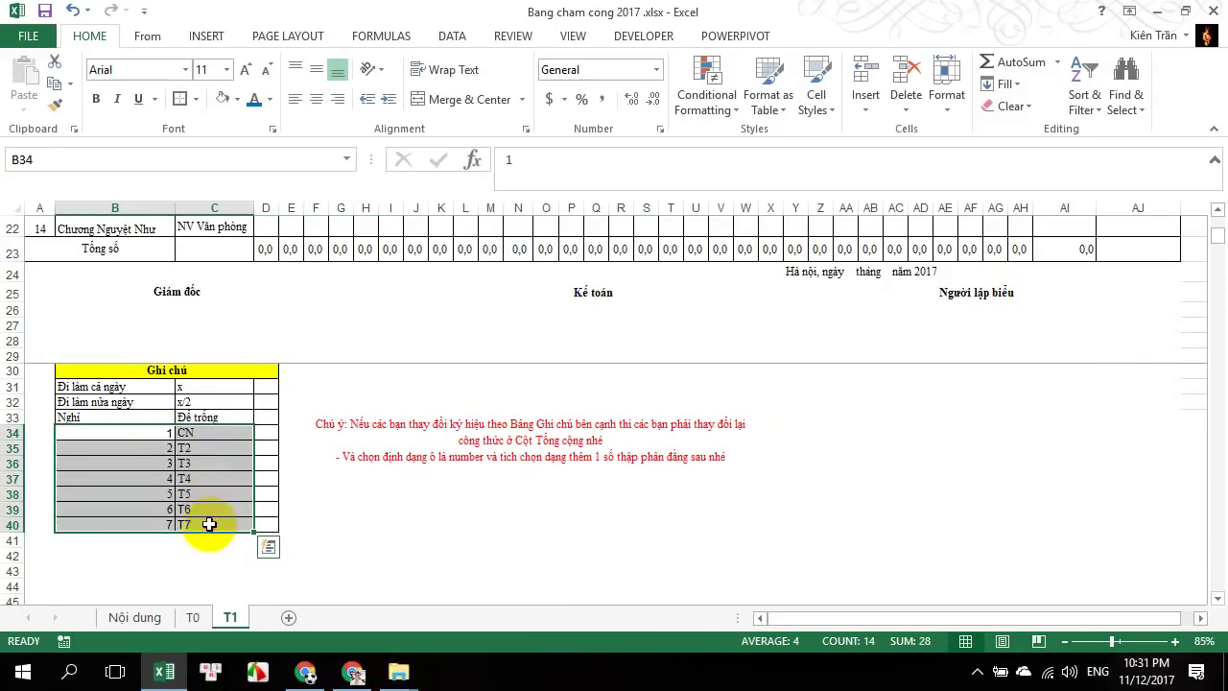
{"action": "mouse_move", "coordinate": [1129, 340]}
{"action": "left_mouse_down"}
{"action": "mouse_move", "coordinate": [102, 208]}
{"action": "mouse_move", "coordinate": [214, 364]}
{"action": "left_mouse_up"}
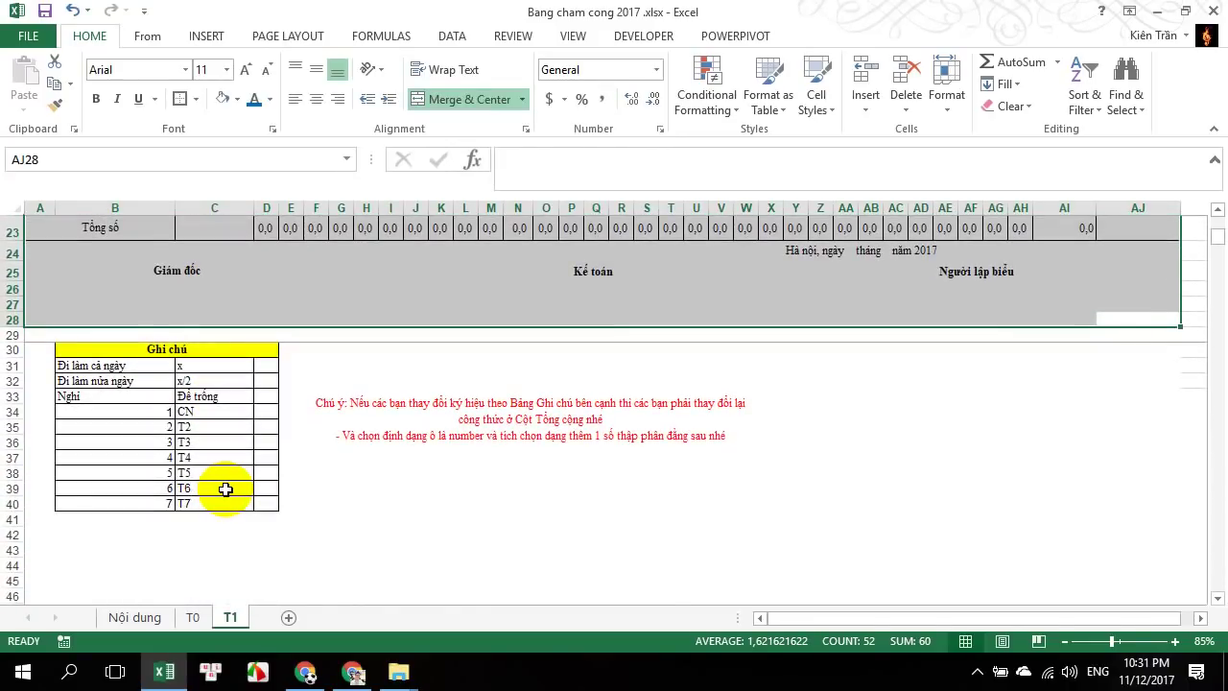
{"action": "scroll", "coordinate": [628, 378], "scroll_direction": "up", "scroll_amount": 6}
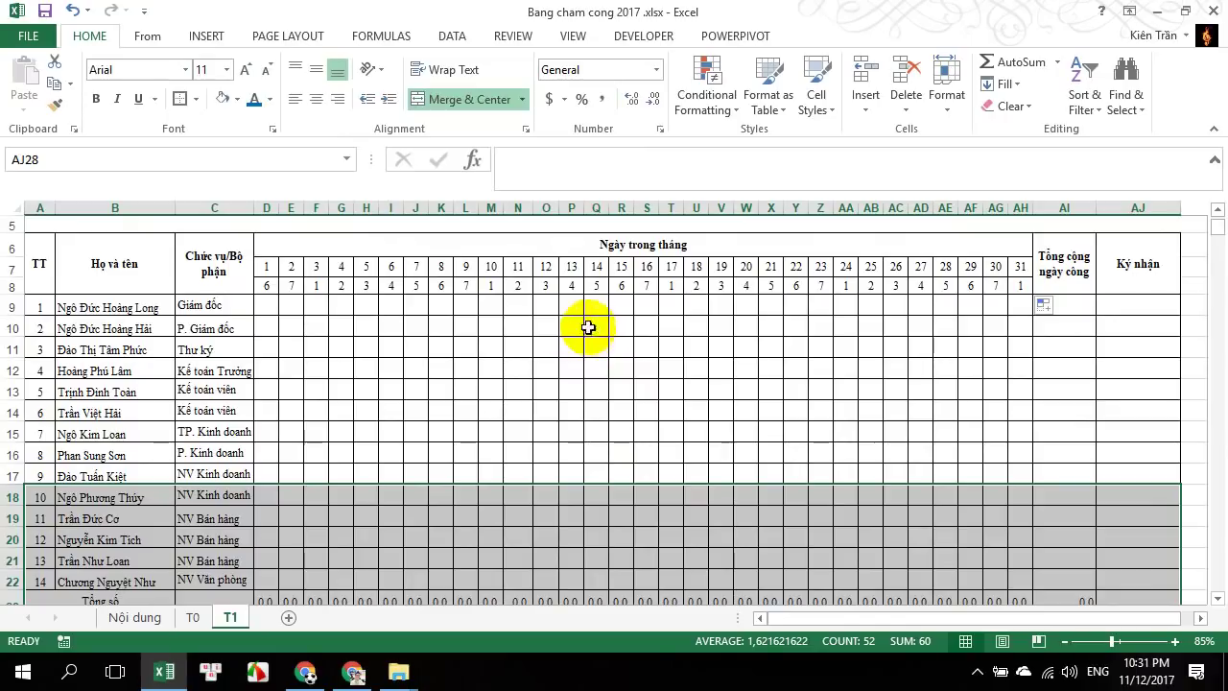
{"action": "scroll", "coordinate": [240, 420], "scroll_direction": "down", "scroll_amount": 4}
{"action": "scroll", "coordinate": [240, 419], "scroll_direction": "down", "scroll_amount": 1}
{"action": "left_click_drag", "start_coordinate": [201, 472], "coordinate": [199, 565]}
{"action": "scroll", "coordinate": [252, 486], "scroll_direction": "up", "scroll_amount": 5}
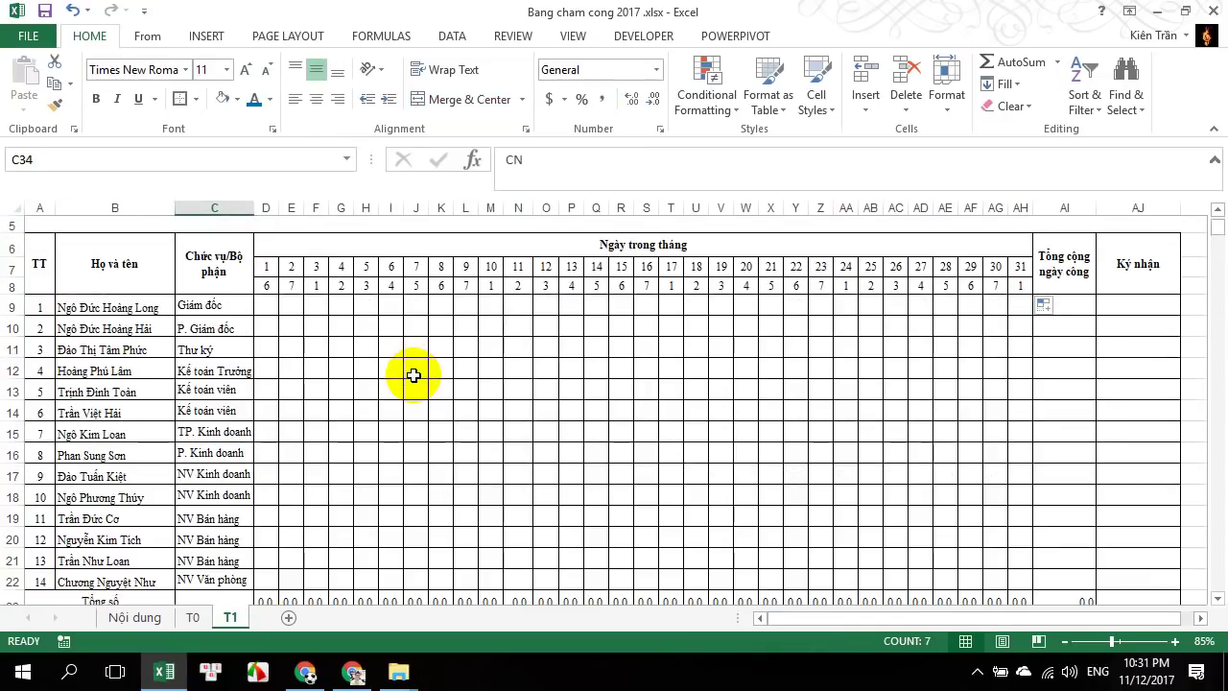
Wrap D8's formula as VLOOKUP(WEEKDAY(D7);$B$34:$C$40;2;0) to return day labels
{"action": "double_click", "coordinate": [261, 283]}
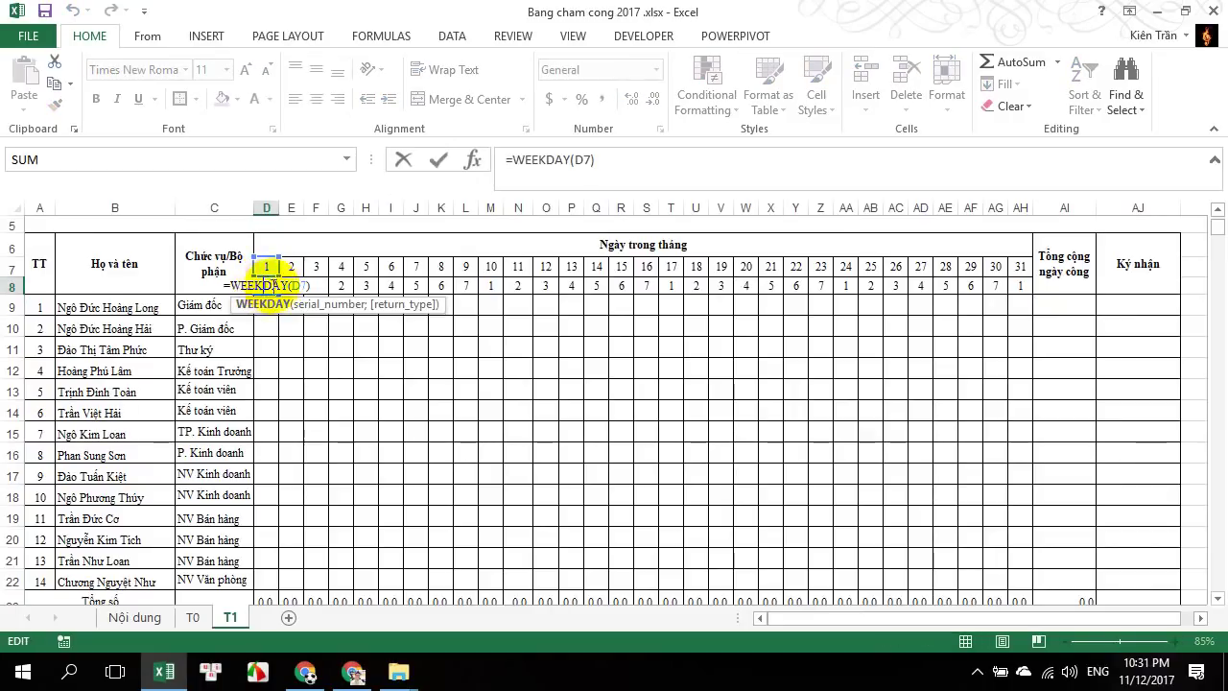
{"action": "key", "text": "Return"}
{"action": "double_click", "coordinate": [263, 283]}
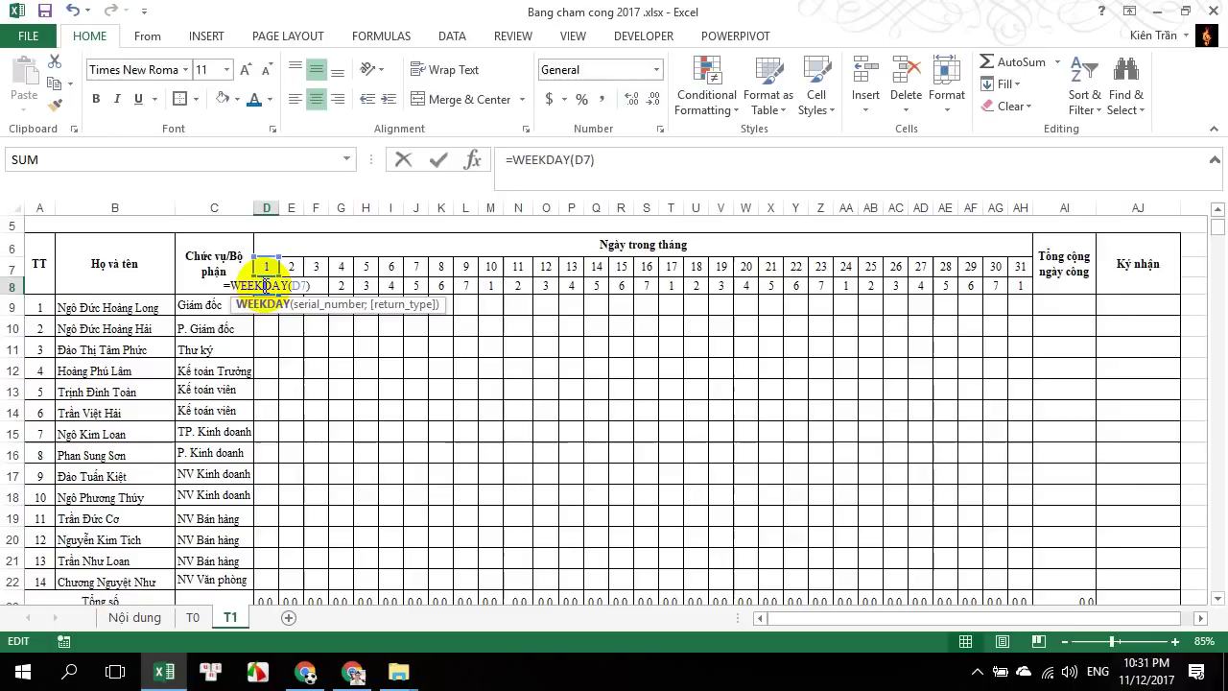
{"action": "left_click", "coordinate": [234, 284]}
{"action": "type", "text": "vlo"}
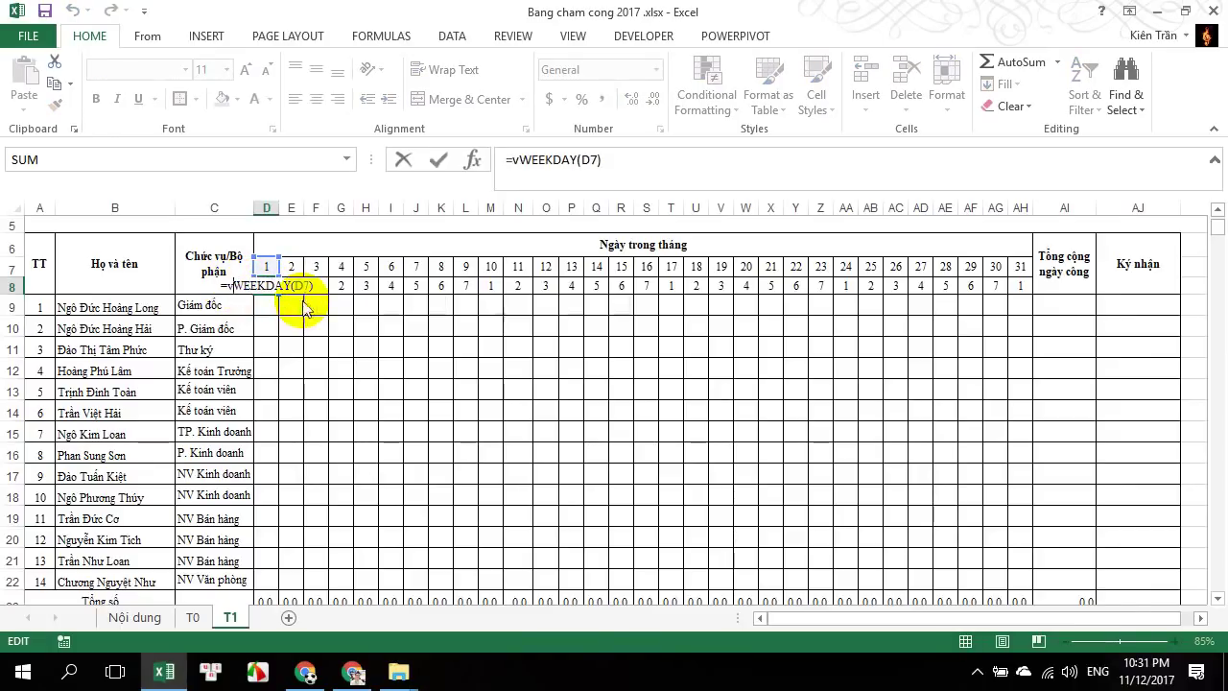
{"action": "type", "text": "oku"}
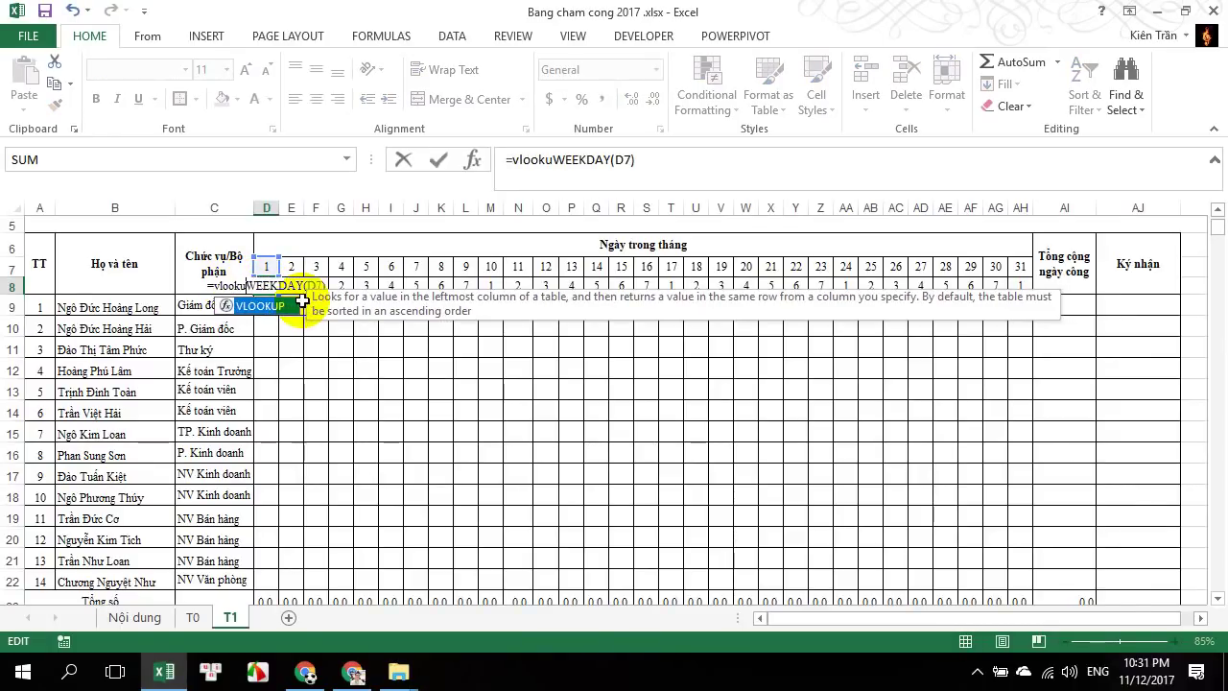
{"action": "type", "text": "p("}
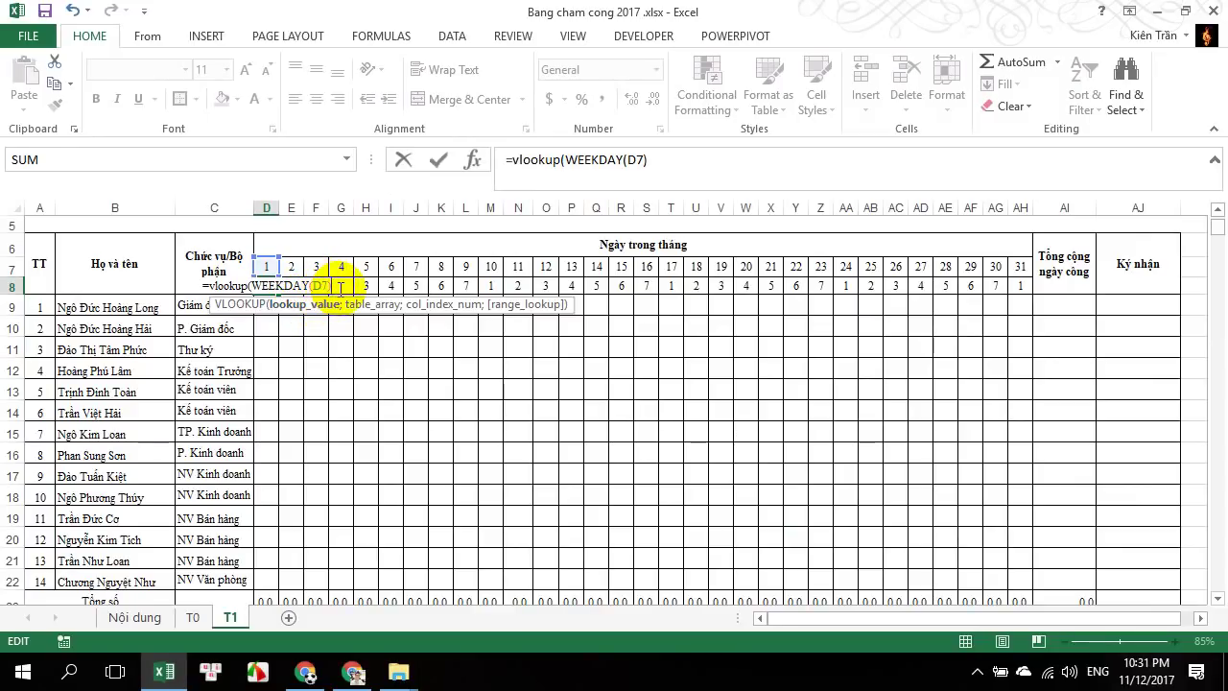
{"action": "type", "text": ";"}
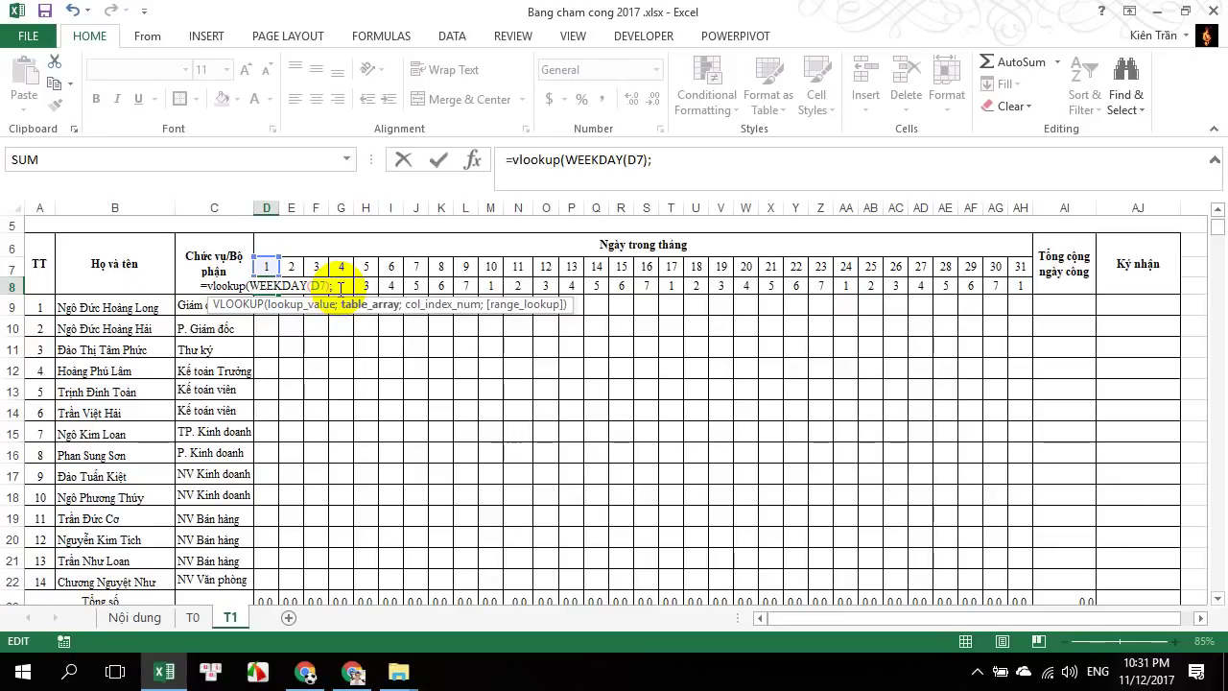
{"action": "scroll", "coordinate": [329, 310], "scroll_direction": "down", "scroll_amount": 3}
{"action": "scroll", "coordinate": [291, 383], "scroll_direction": "down", "scroll_amount": 3}
{"action": "left_click_drag", "start_coordinate": [167, 413], "coordinate": [225, 499]}
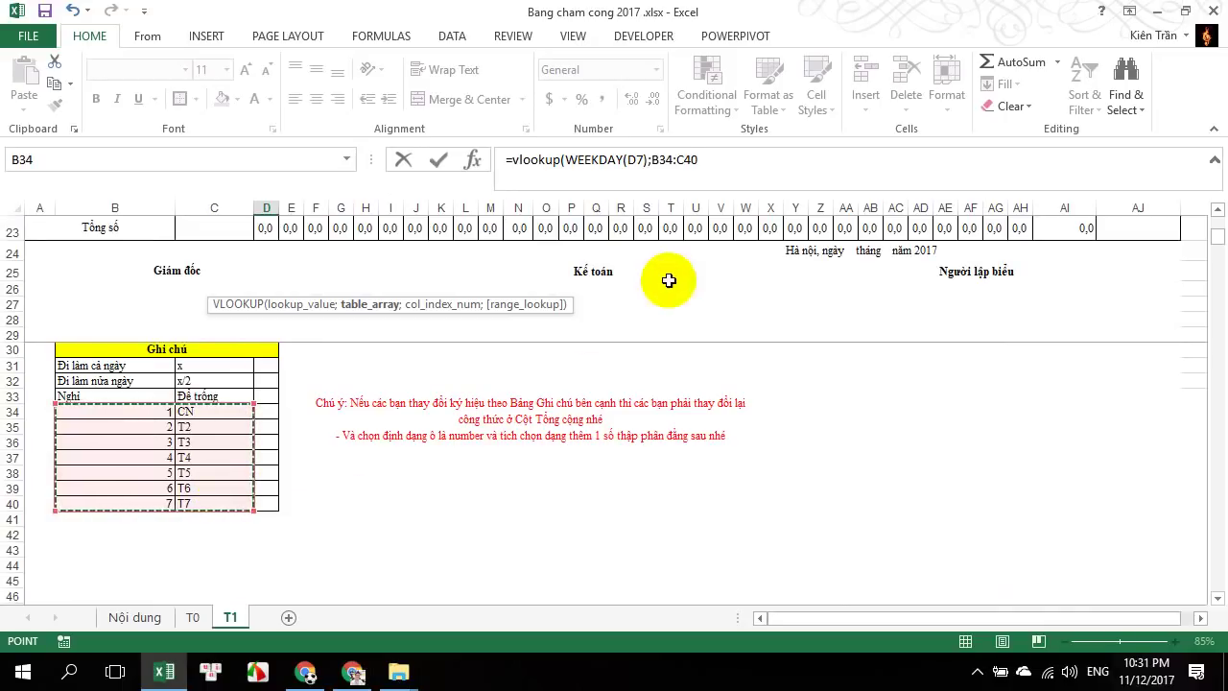
{"action": "left_click", "coordinate": [667, 160]}
{"action": "key", "text": "F4"}
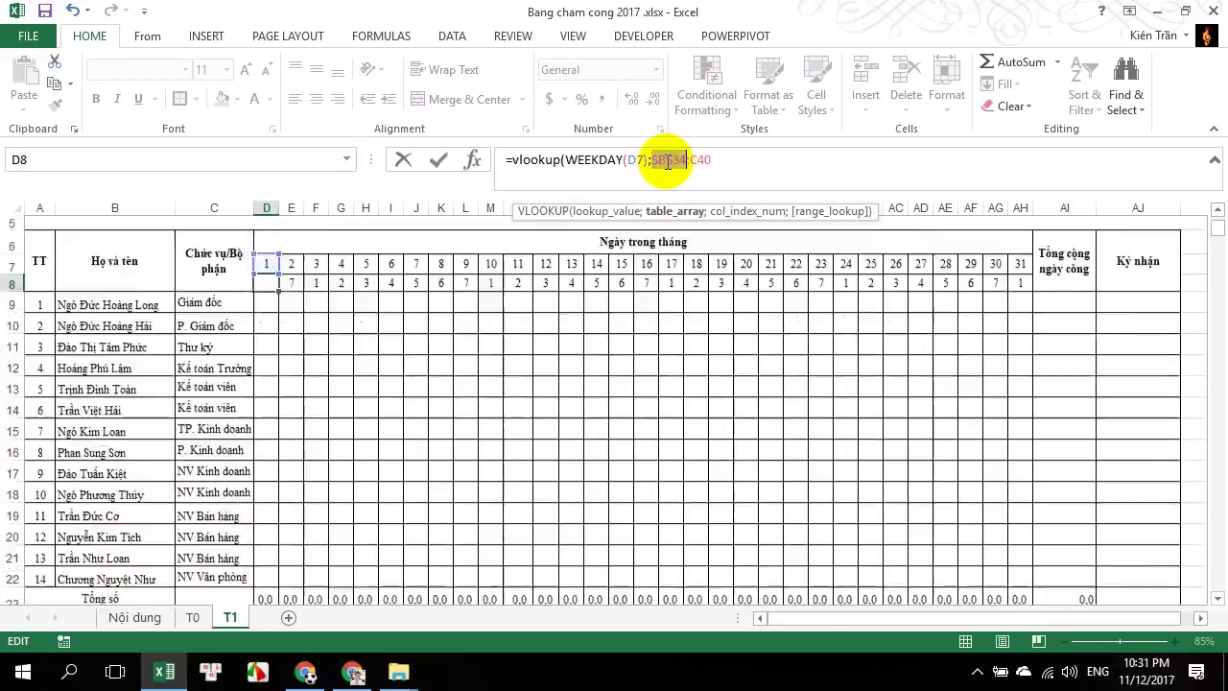
{"action": "left_click", "coordinate": [735, 159]}
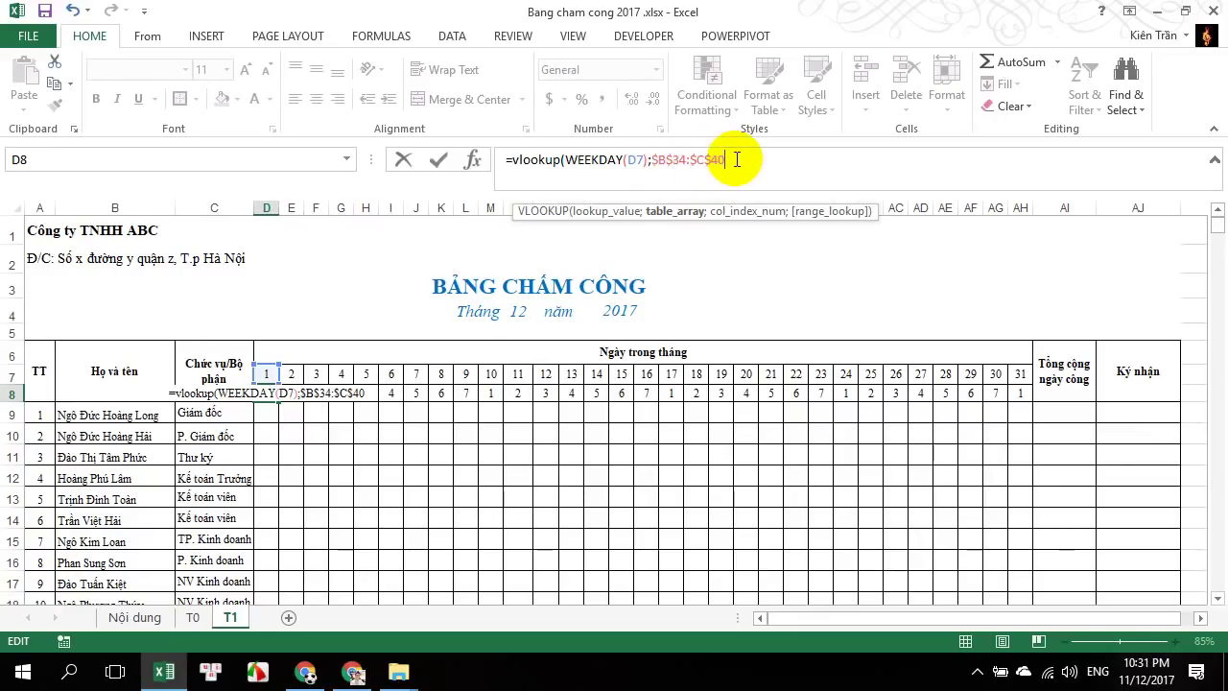
{"action": "type", "text": ";2"}
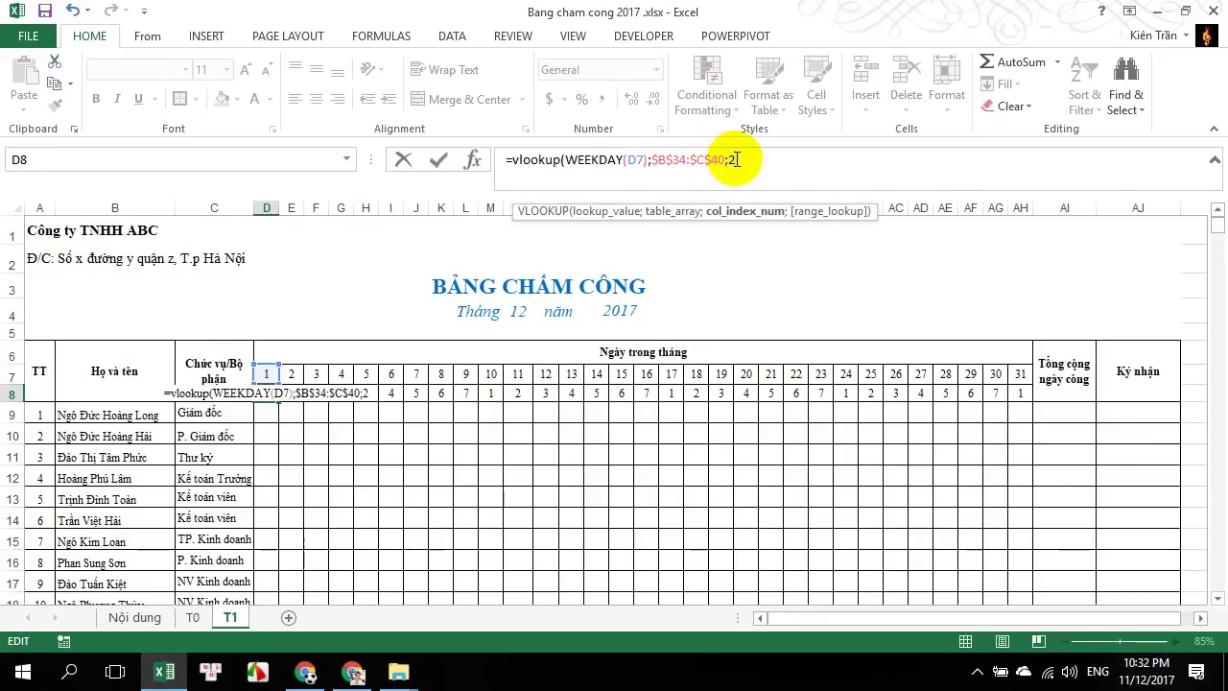
{"action": "type", "text": ";0"}
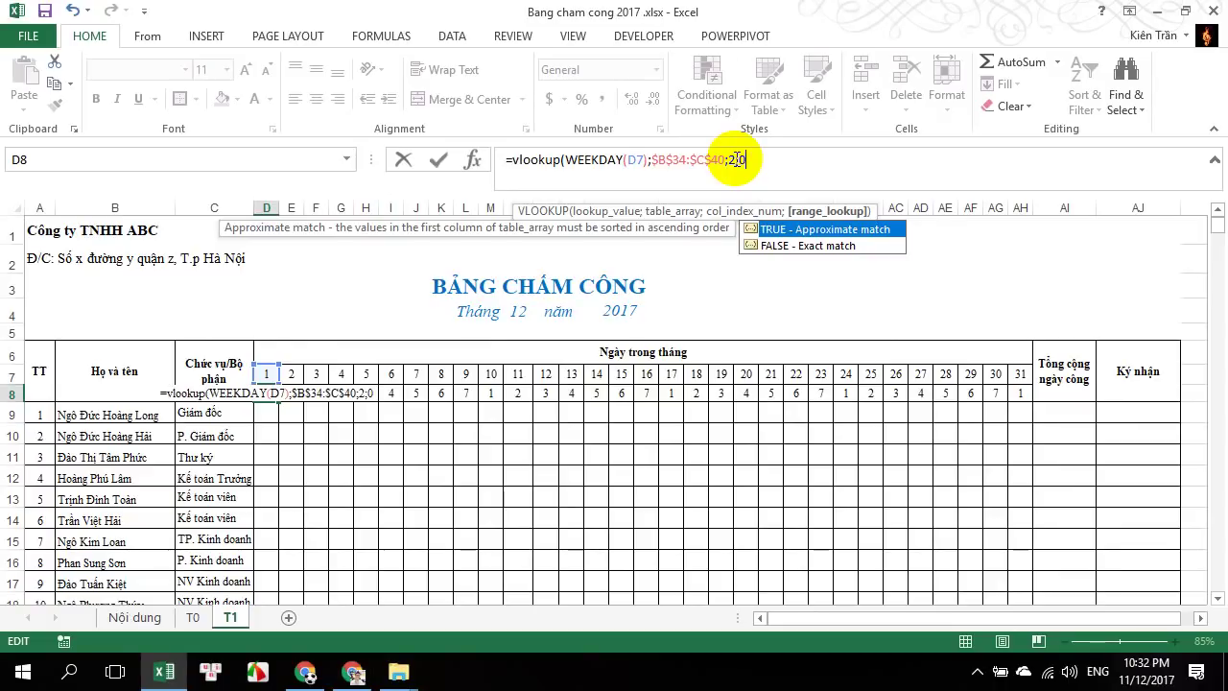
{"action": "type", "text": ")"}
{"action": "key", "text": "Return"}
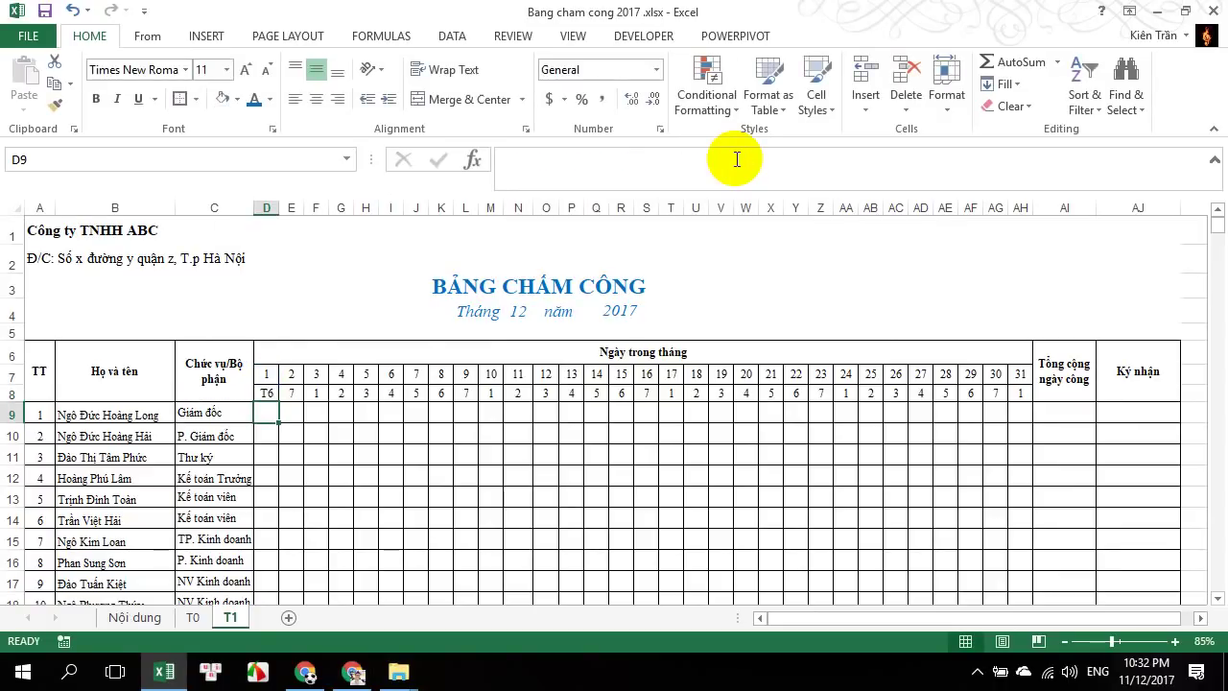
Fill the day-label formula from D8 across to AH8, showing T6 through CN
{"action": "scroll", "coordinate": [502, 255], "scroll_direction": "down", "scroll_amount": 3}
{"action": "scroll", "coordinate": [308, 363], "scroll_direction": "up", "scroll_amount": 1}
{"action": "scroll", "coordinate": [315, 287], "scroll_direction": "up", "scroll_amount": 1}
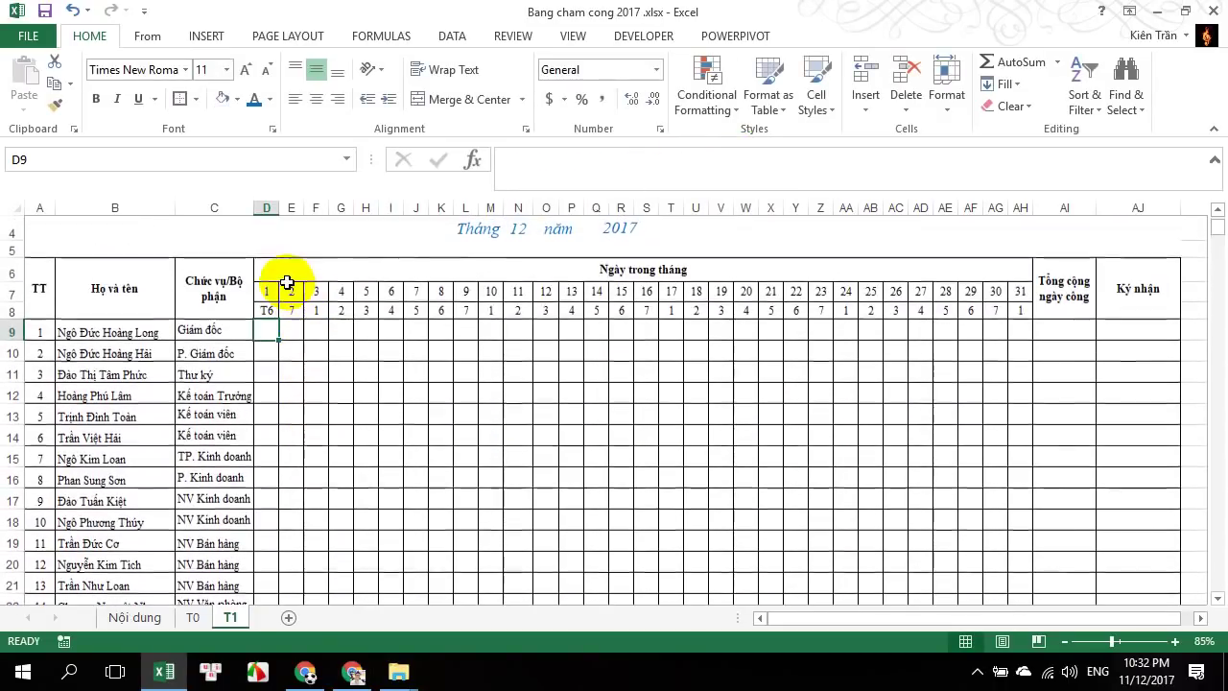
{"action": "scroll", "coordinate": [275, 304], "scroll_direction": "down", "scroll_amount": 1}
{"action": "scroll", "coordinate": [192, 520], "scroll_direction": "down", "scroll_amount": 3}
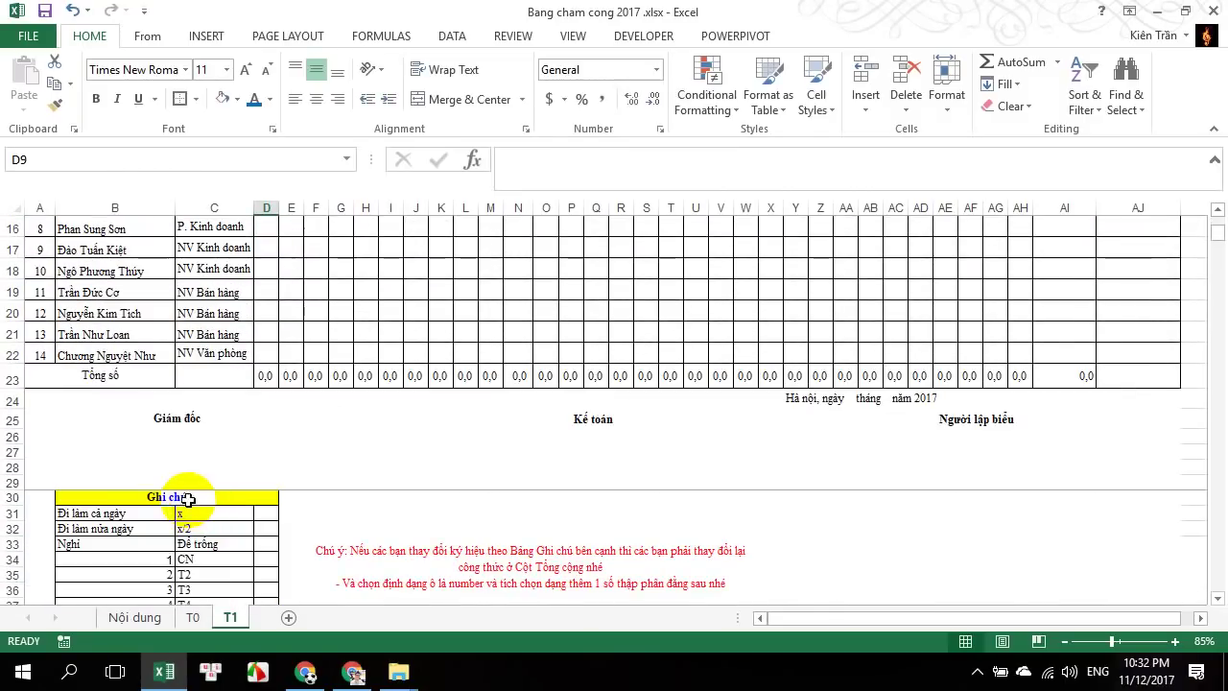
{"action": "scroll", "coordinate": [186, 537], "scroll_direction": "down", "scroll_amount": 1}
{"action": "scroll", "coordinate": [181, 493], "scroll_direction": "up", "scroll_amount": 3}
{"action": "scroll", "coordinate": [287, 297], "scroll_direction": "up", "scroll_amount": 2}
{"action": "left_click", "coordinate": [270, 313]}
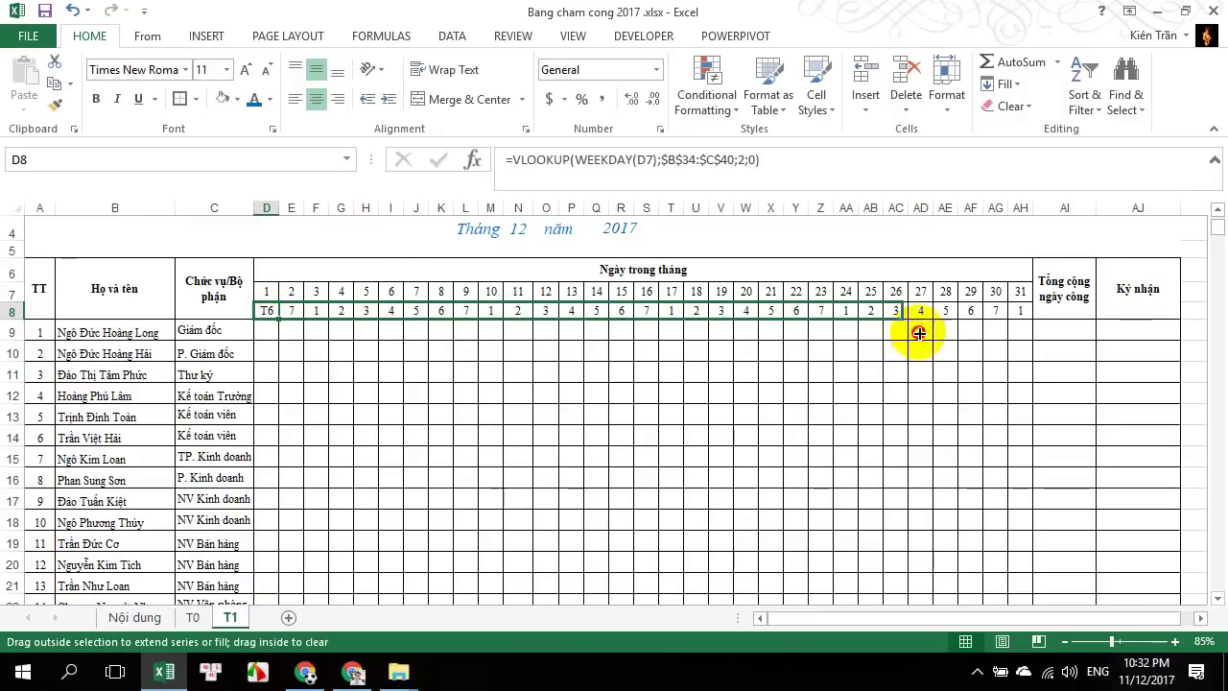
{"action": "mouse_move", "coordinate": [276, 318]}
{"action": "left_mouse_down"}
{"action": "mouse_move", "coordinate": [1027, 336]}
{"action": "mouse_move", "coordinate": [1015, 362]}
{"action": "left_mouse_up"}
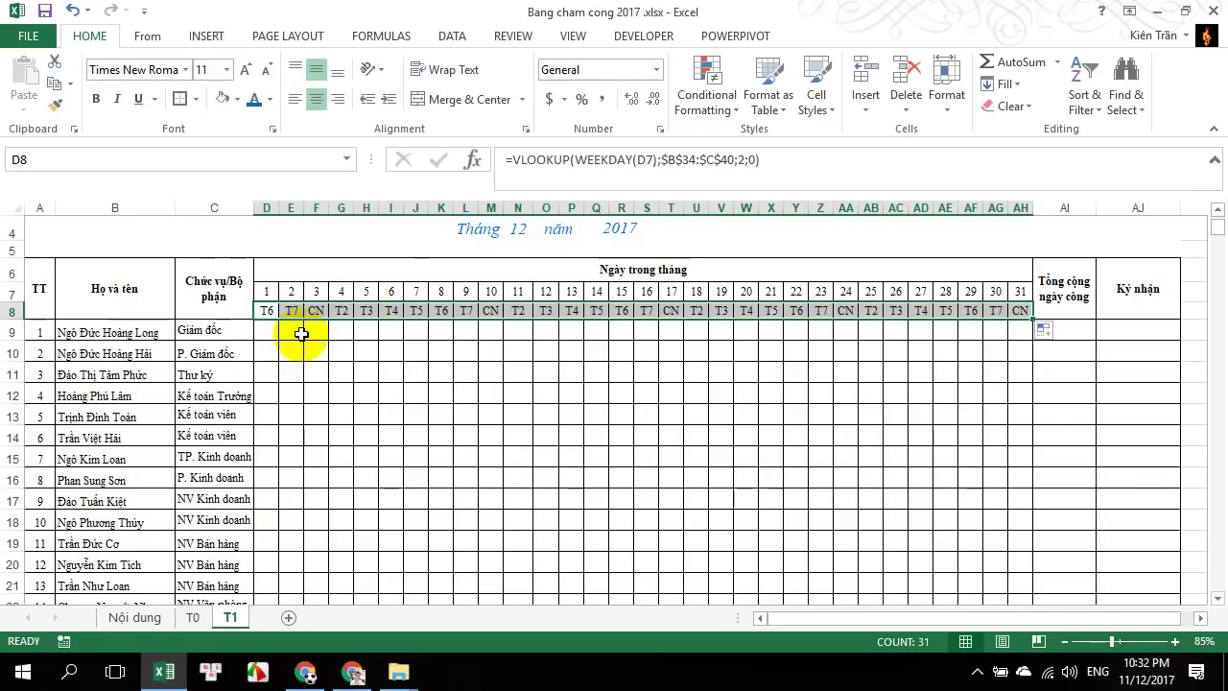
{"action": "scroll", "coordinate": [317, 330], "scroll_direction": "down", "scroll_amount": 1}
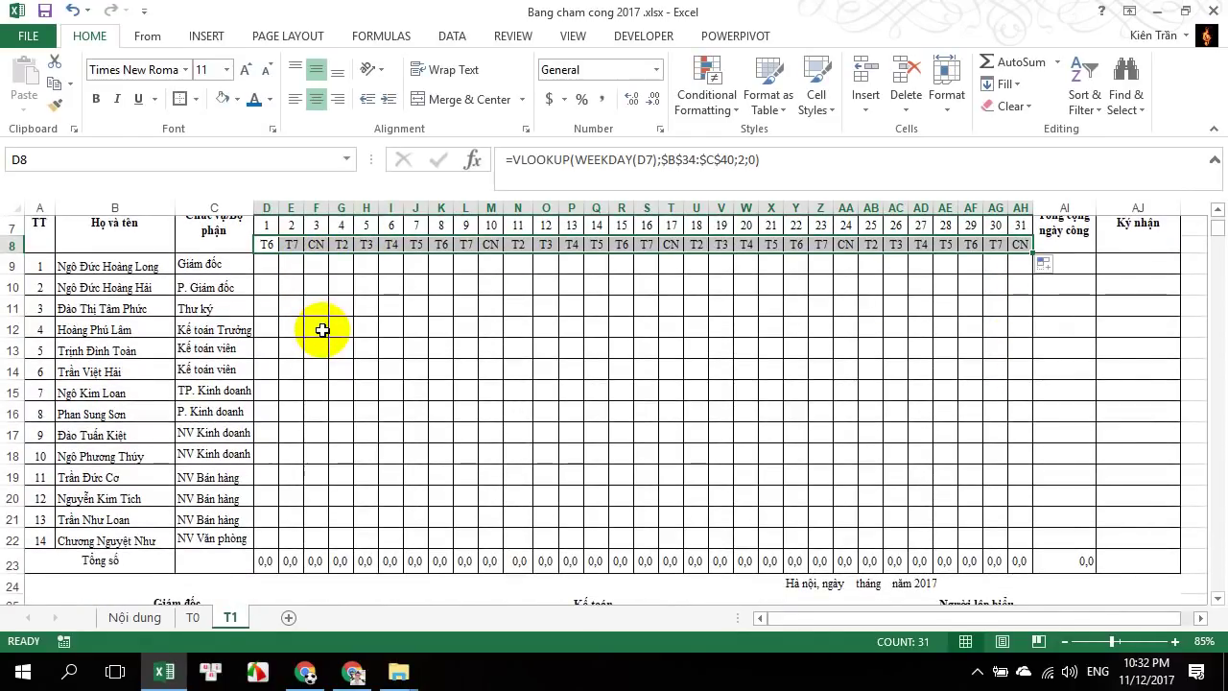
{"action": "scroll", "coordinate": [321, 330], "scroll_direction": "up", "scroll_amount": 1}
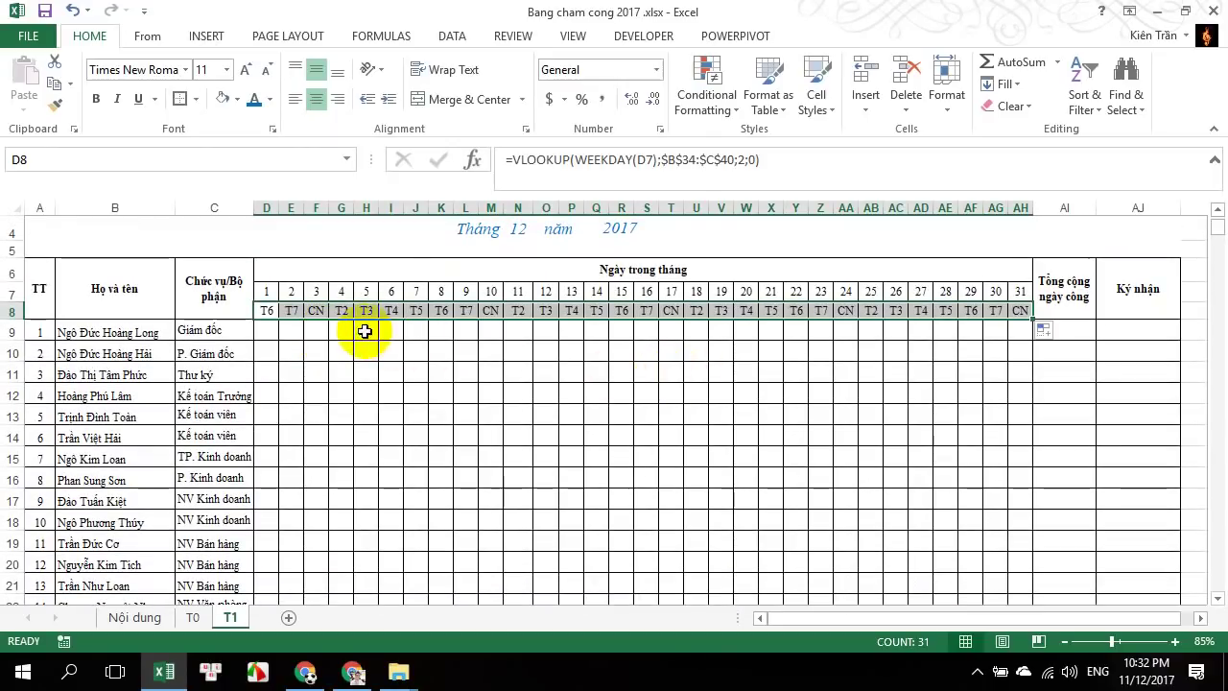
{"action": "left_click", "coordinate": [269, 291]}
{"action": "left_click", "coordinate": [271, 310]}
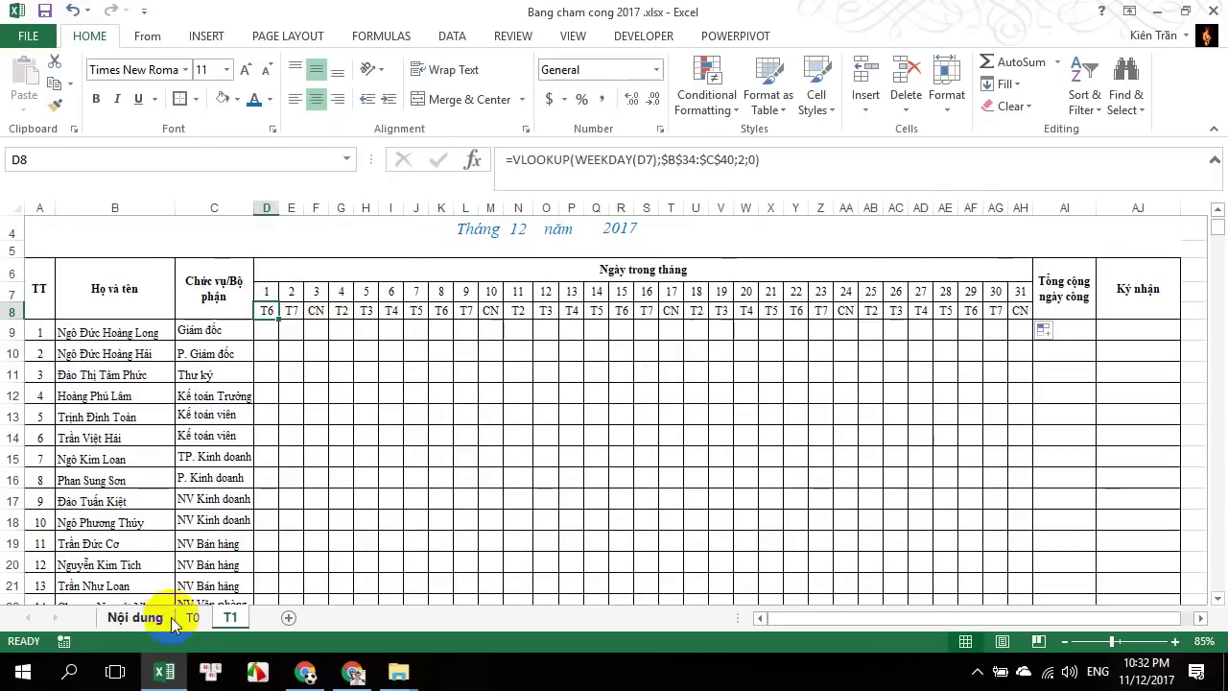
{"action": "left_click", "coordinate": [186, 617]}
{"action": "scroll", "coordinate": [316, 403], "scroll_direction": "down", "scroll_amount": 1}
{"action": "scroll", "coordinate": [293, 327], "scroll_direction": "up", "scroll_amount": 1}
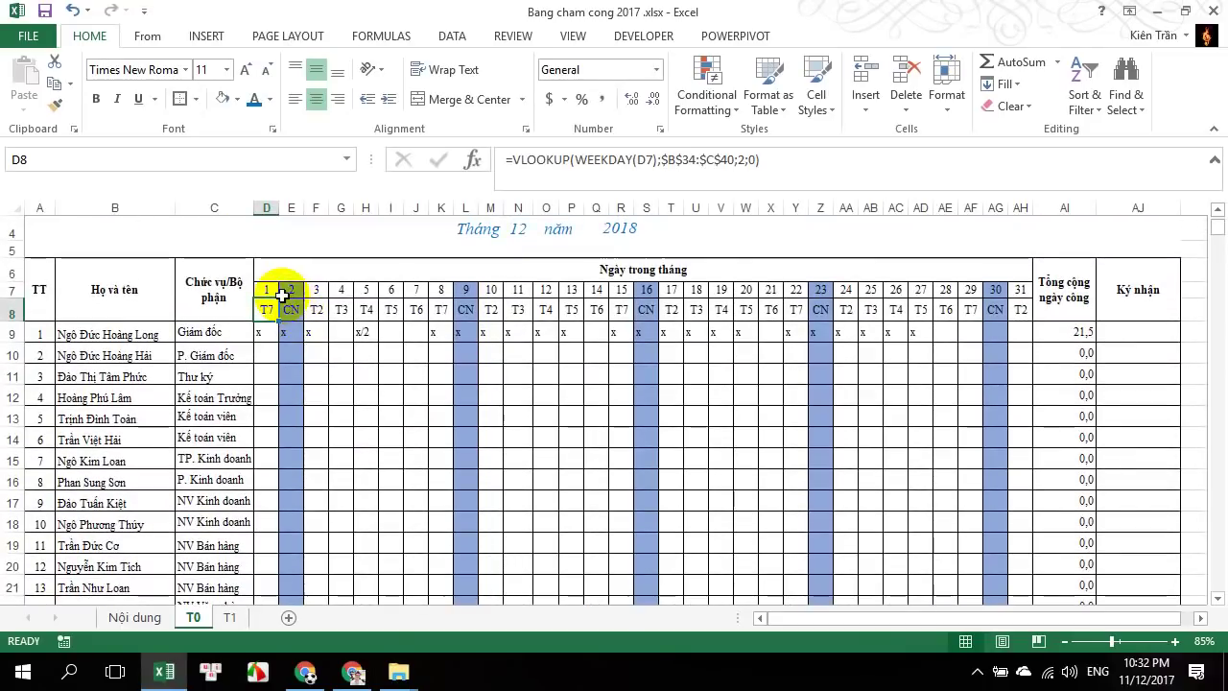
{"action": "left_click_drag", "start_coordinate": [283, 292], "coordinate": [288, 597]}
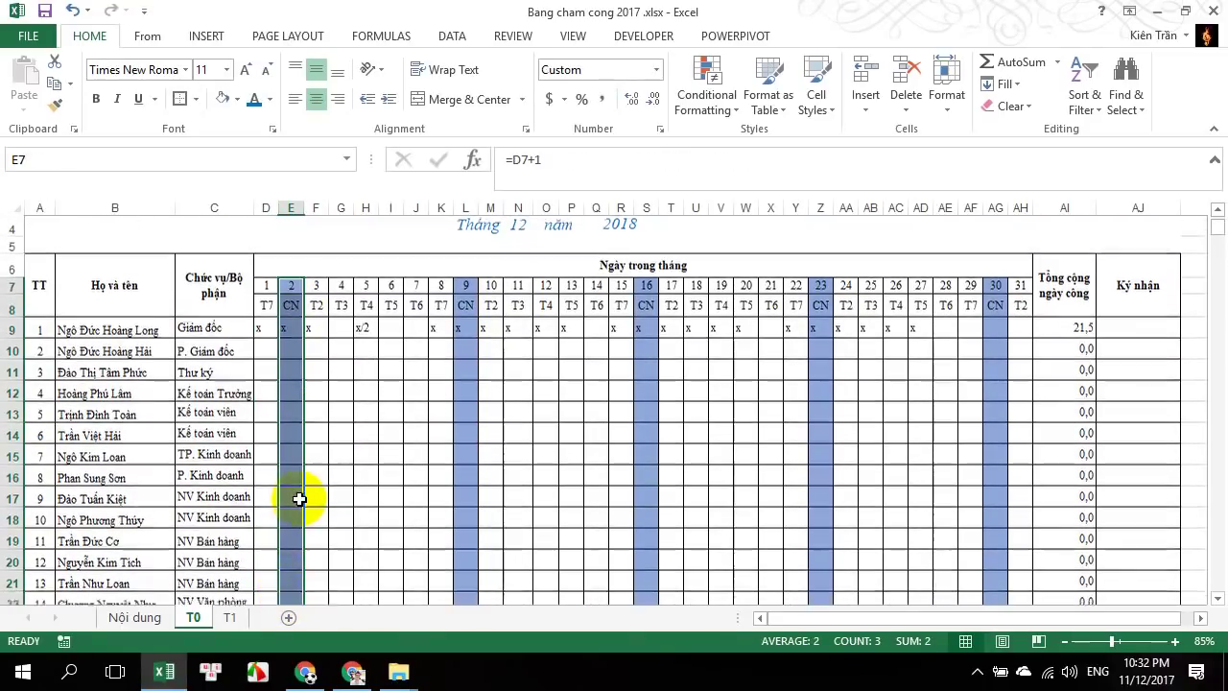
{"action": "scroll", "coordinate": [299, 498], "scroll_direction": "up", "scroll_amount": 1}
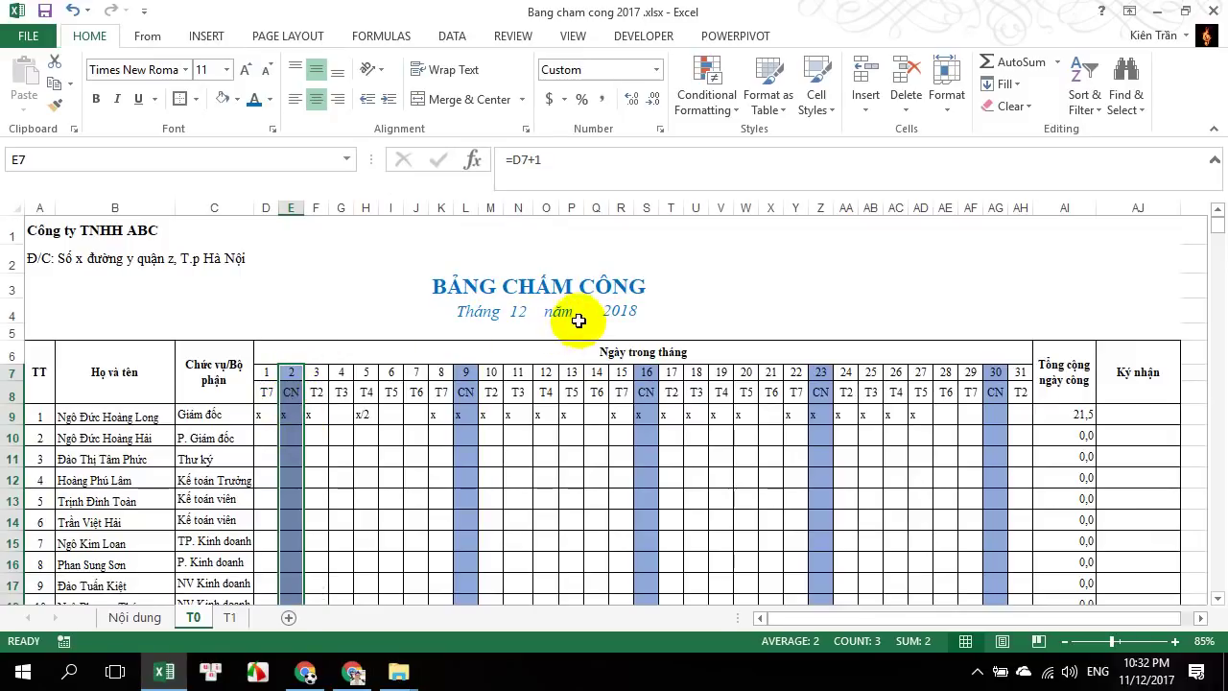
{"action": "left_click", "coordinate": [631, 311]}
{"action": "type", "text": "20"}
{"action": "key", "text": "Return"}
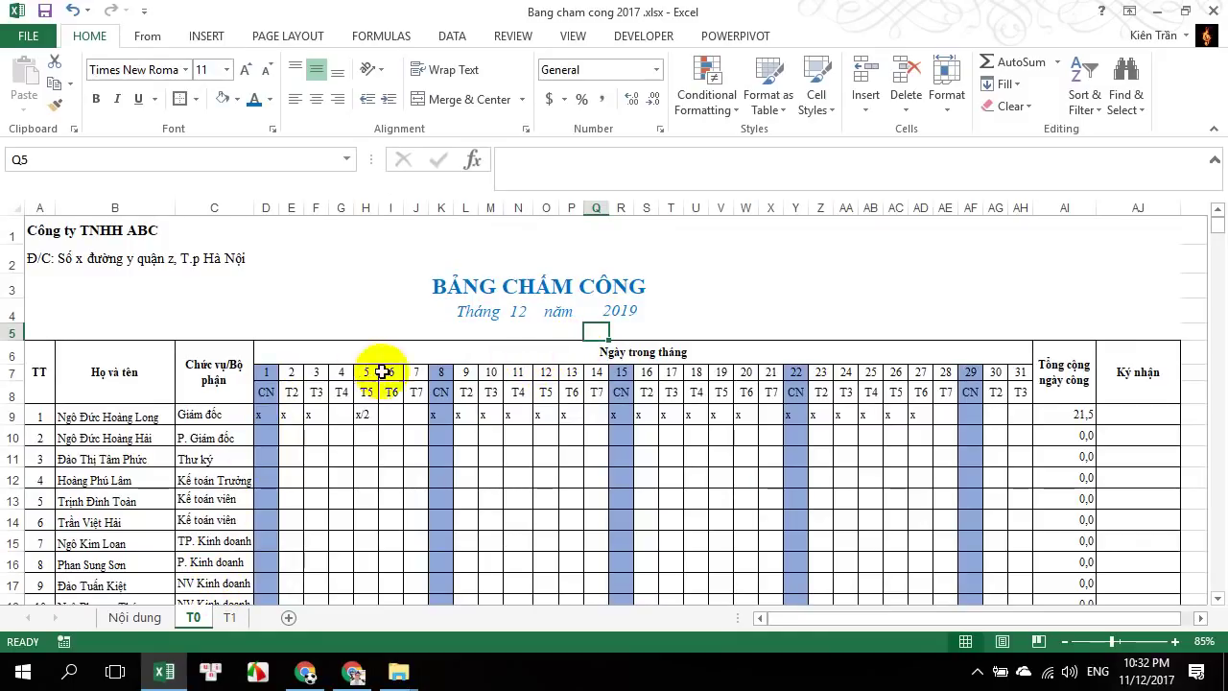
{"action": "key", "text": "ctrl+z"}
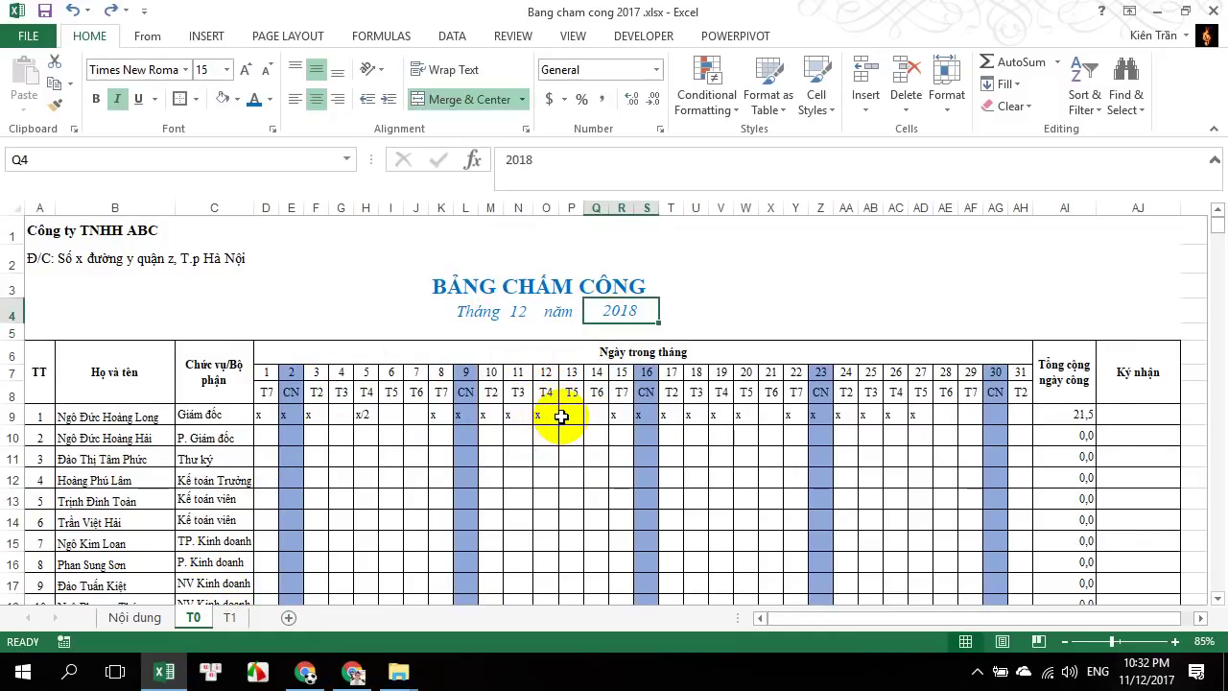
{"action": "left_click", "coordinate": [230, 615]}
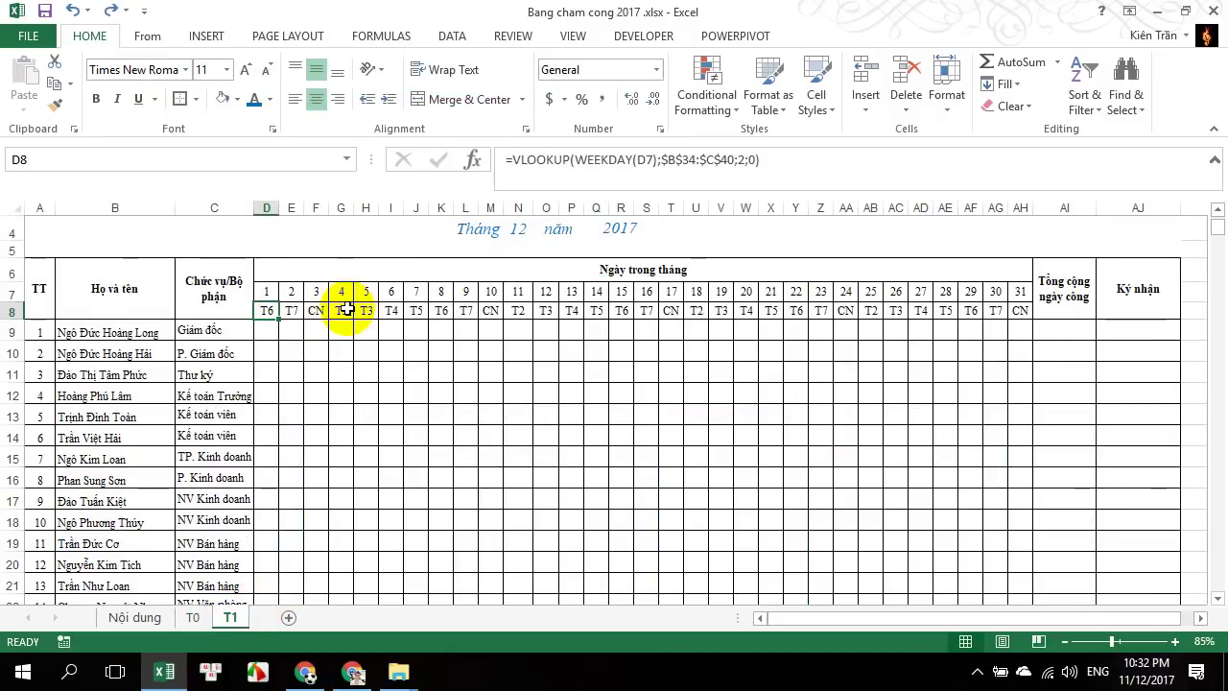
Select the day grid and create a conditional formatting formula rule =D$8="CN"
{"action": "scroll", "coordinate": [343, 311], "scroll_direction": "down", "scroll_amount": 3}
{"action": "scroll", "coordinate": [339, 310], "scroll_direction": "up", "scroll_amount": 3}
{"action": "mouse_move", "coordinate": [269, 291]}
{"action": "left_mouse_down"}
{"action": "mouse_move", "coordinate": [654, 381]}
{"action": "mouse_move", "coordinate": [1004, 503]}
{"action": "left_mouse_up"}
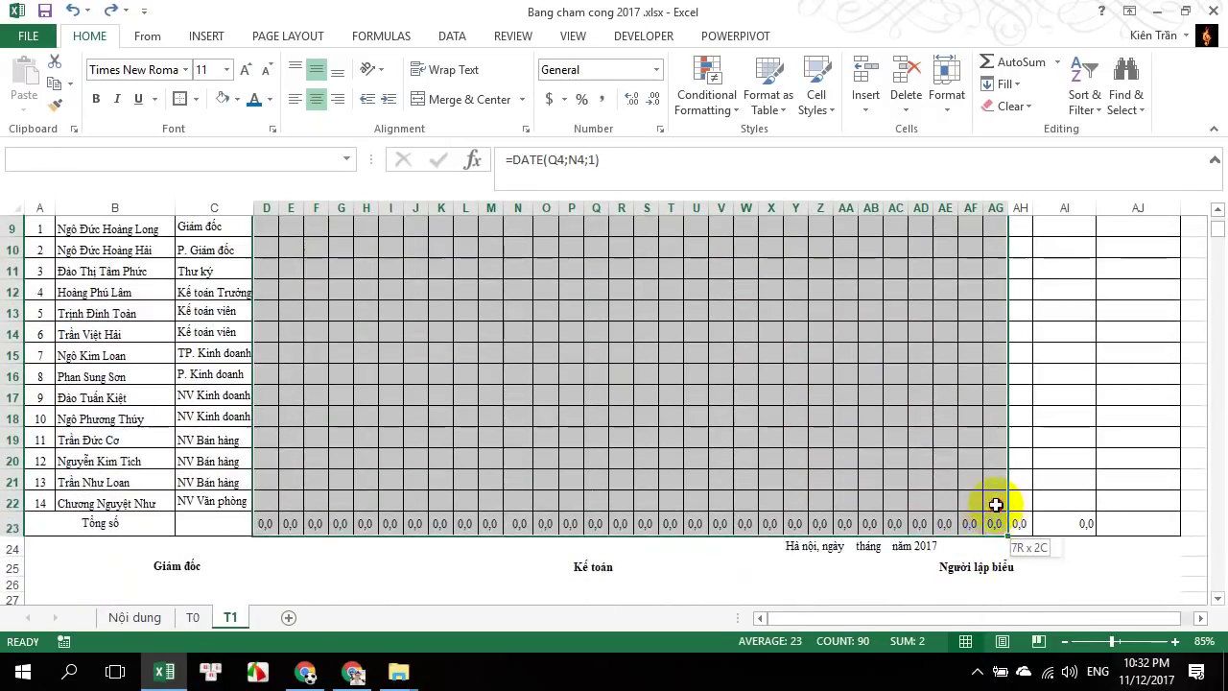
{"action": "left_click_drag", "start_coordinate": [1006, 506], "coordinate": [977, 515]}
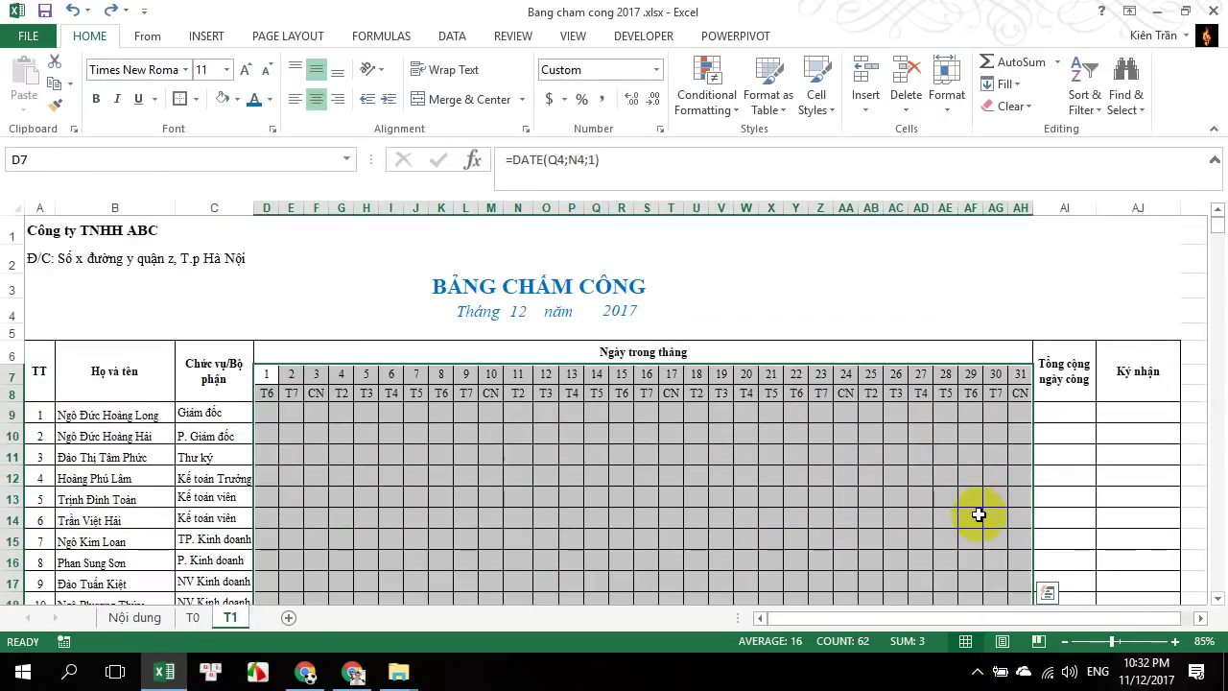
{"action": "scroll", "coordinate": [872, 479], "scroll_direction": "down", "scroll_amount": 1}
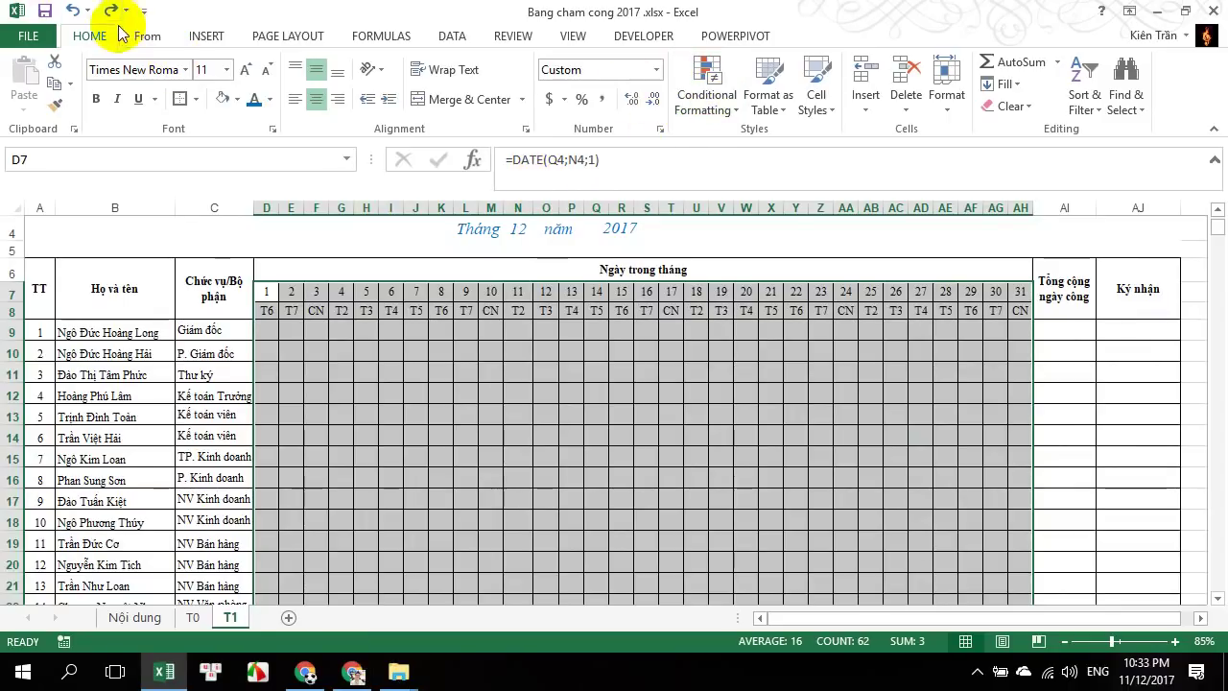
{"action": "left_click", "coordinate": [726, 109]}
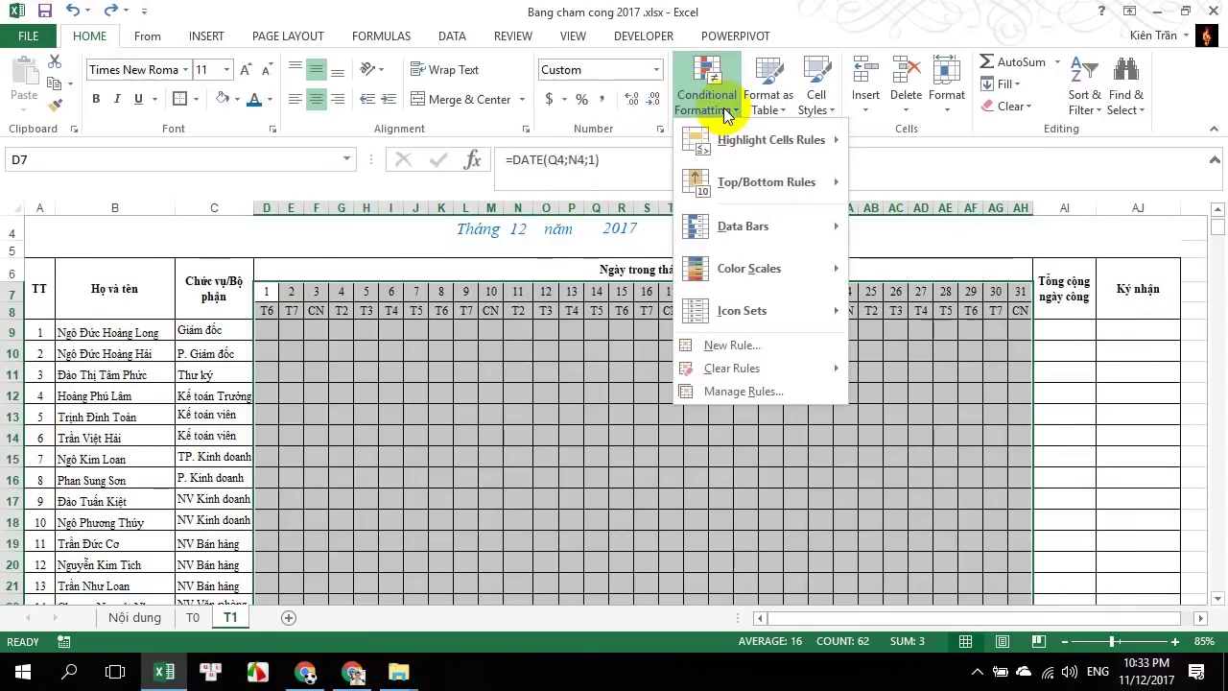
{"action": "left_click", "coordinate": [762, 345]}
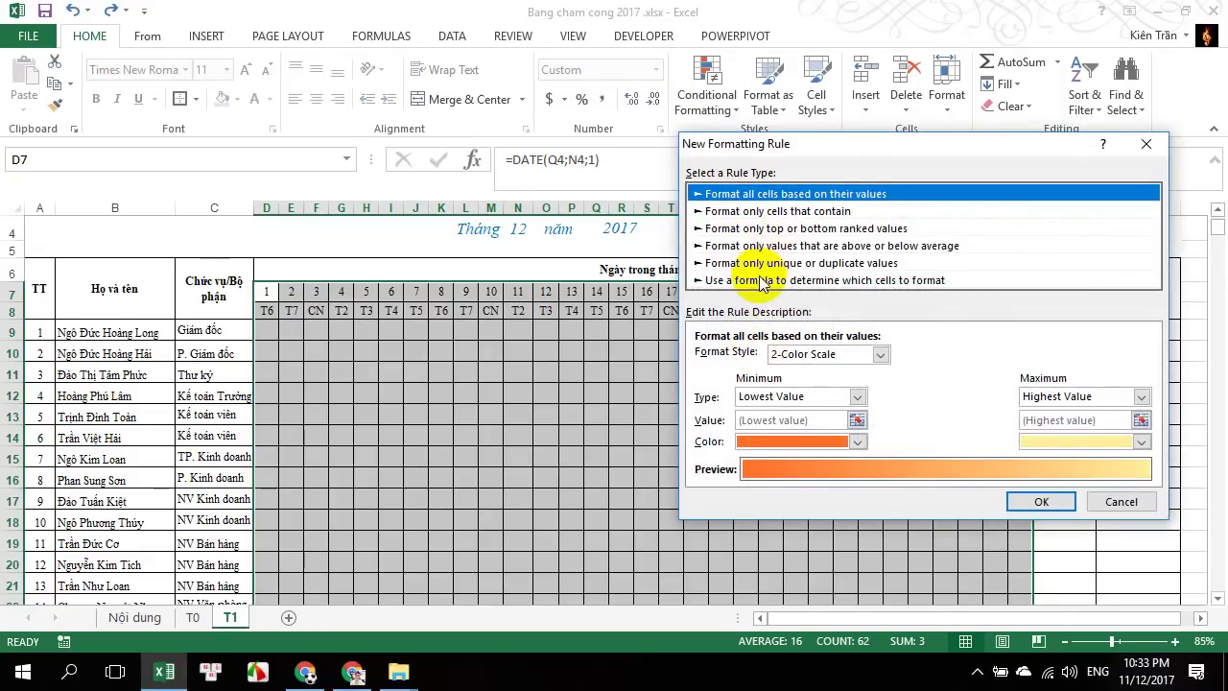
{"action": "left_click", "coordinate": [844, 280]}
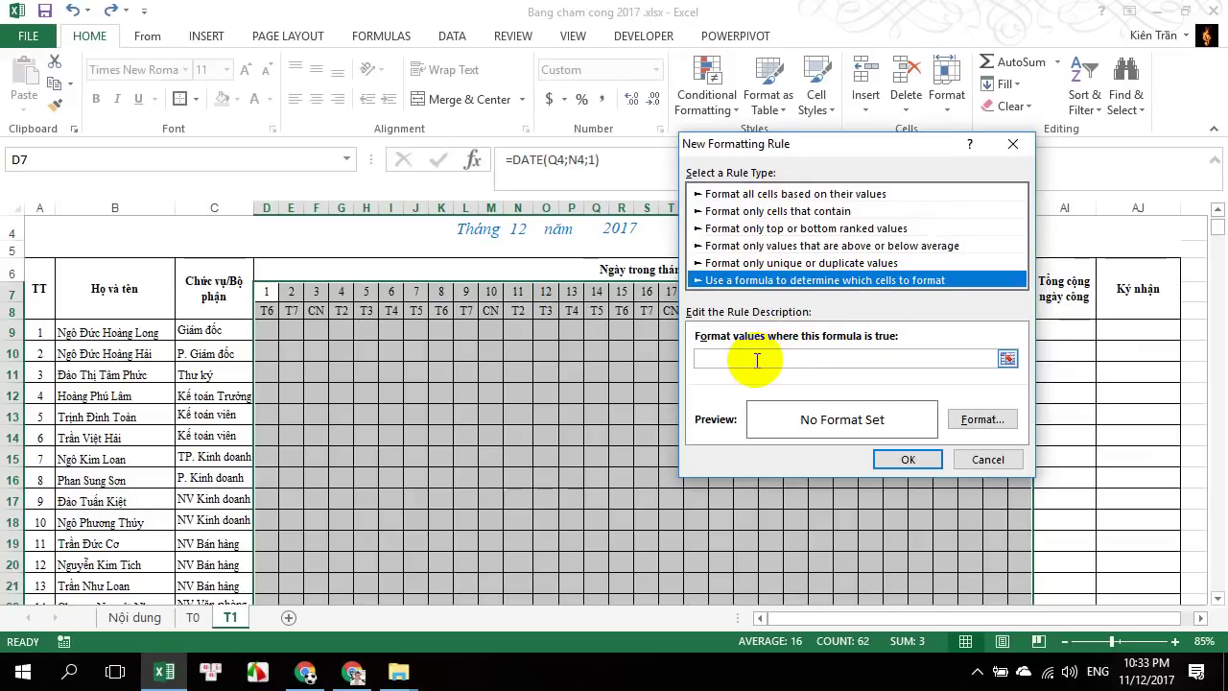
{"action": "left_click", "coordinate": [757, 360]}
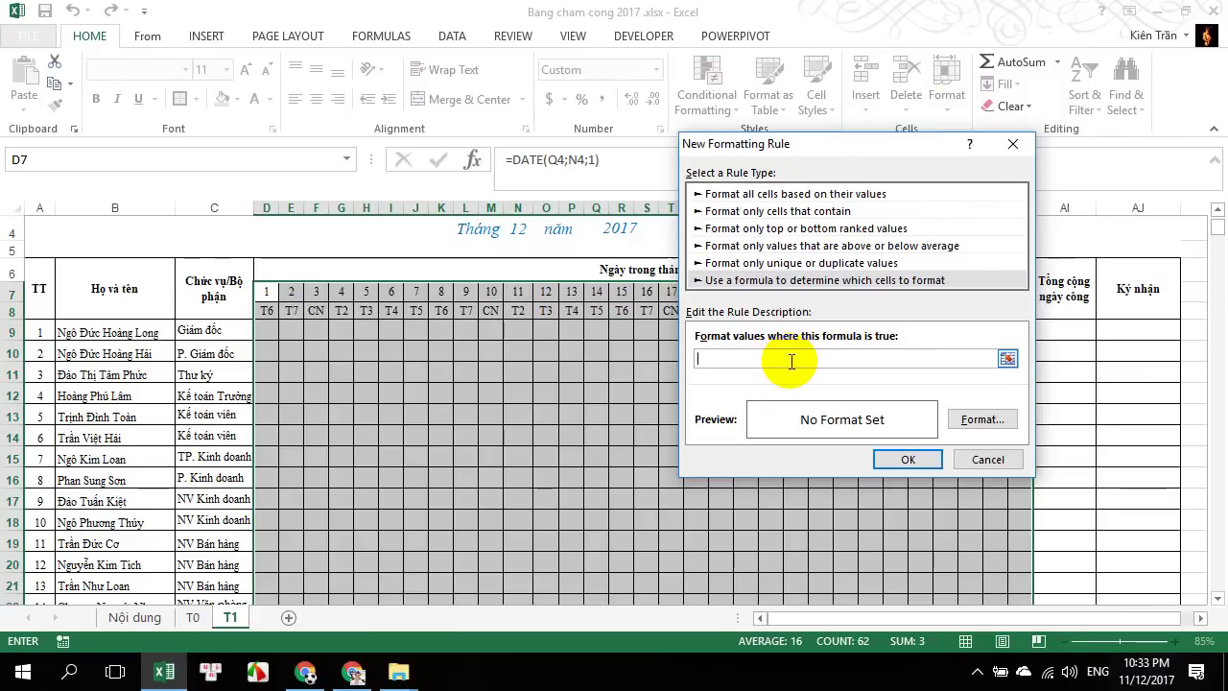
{"action": "left_click", "coordinate": [271, 308]}
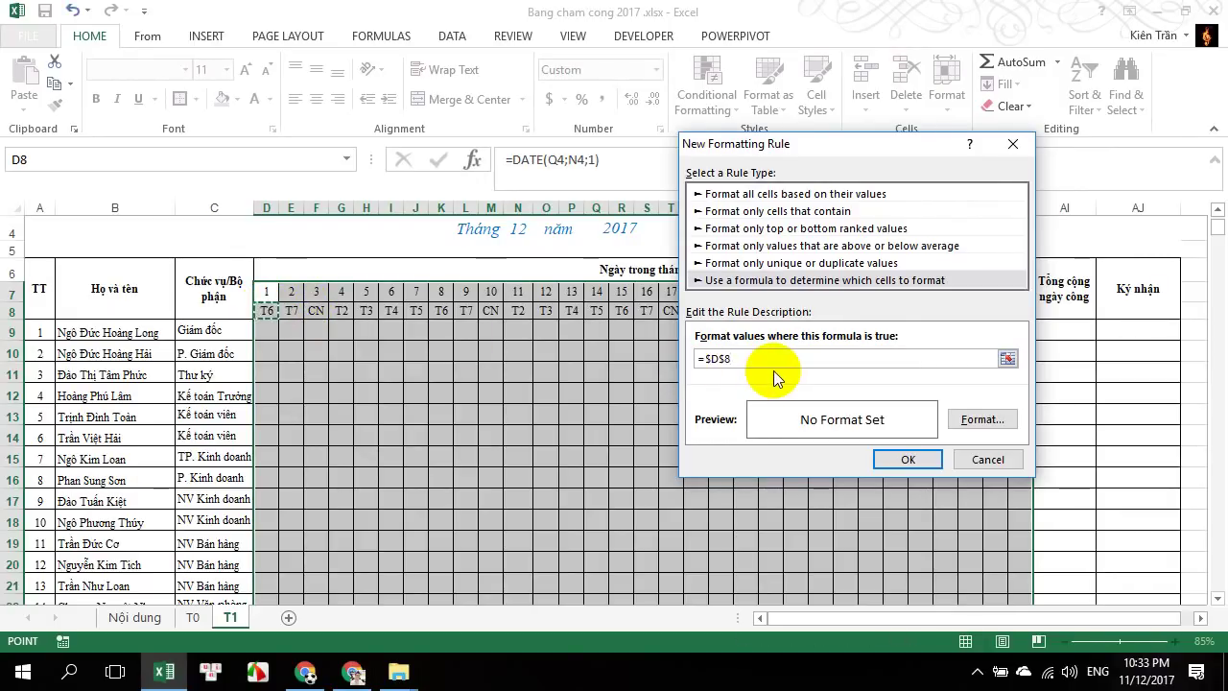
{"action": "type", "text": "=\"CN"}
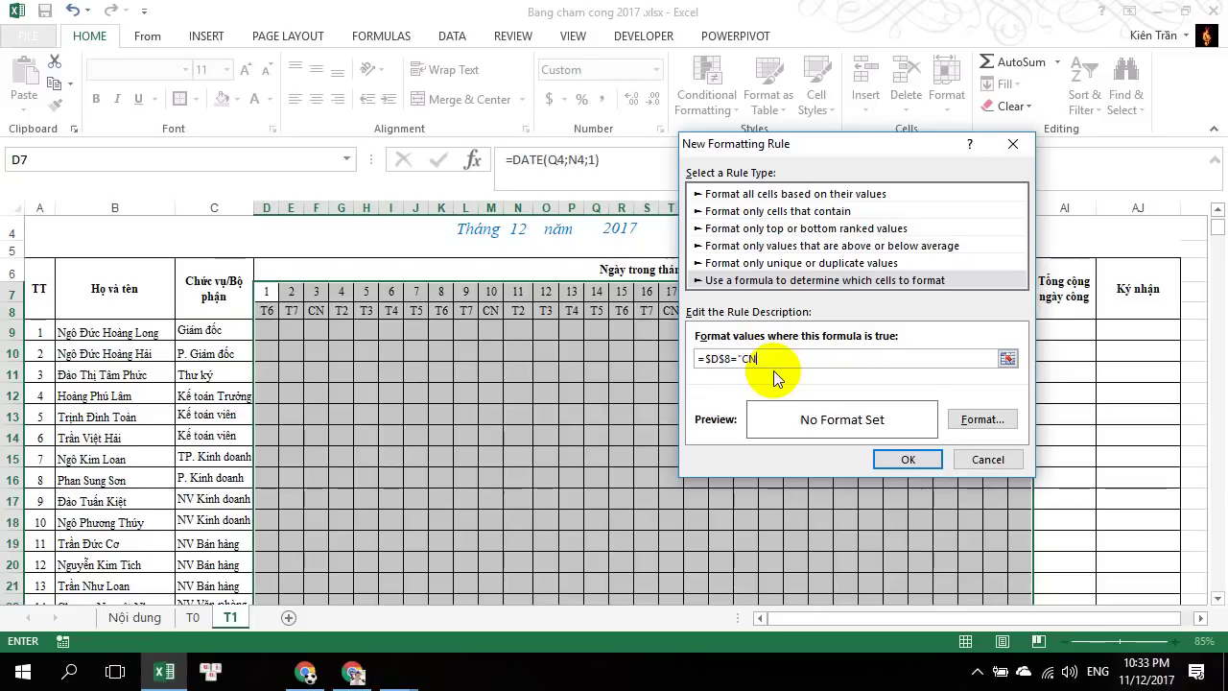
{"action": "left_click", "coordinate": [714, 358]}
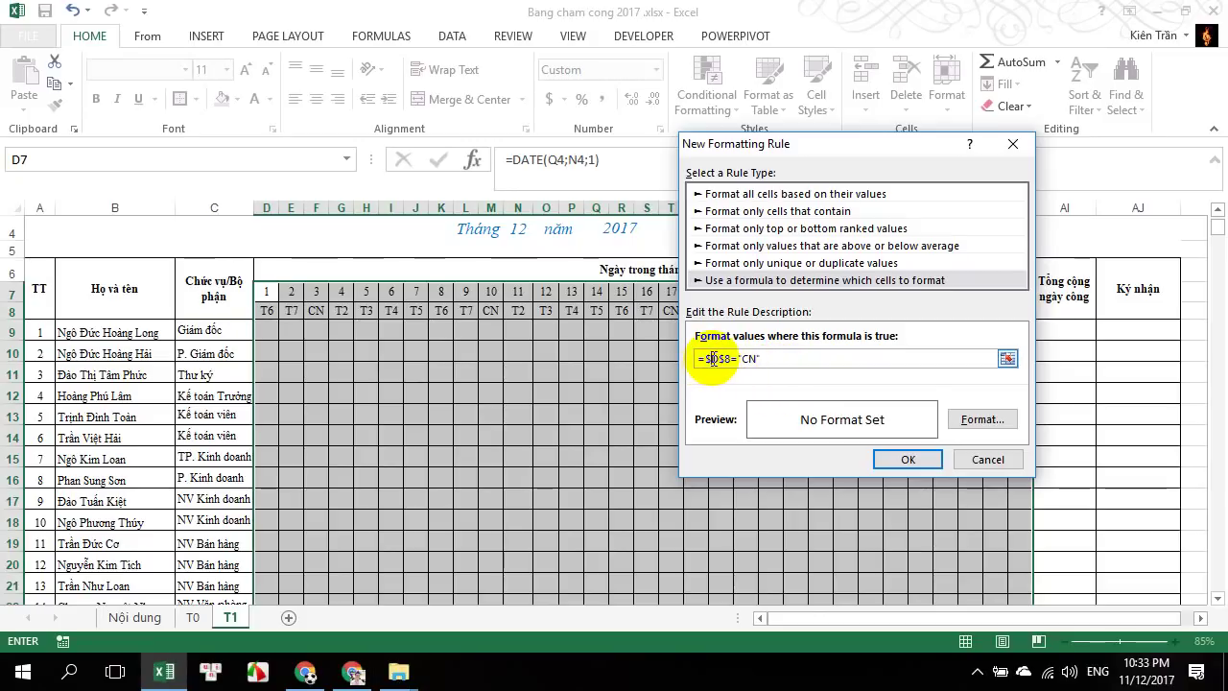
{"action": "key", "text": "BackSpace"}
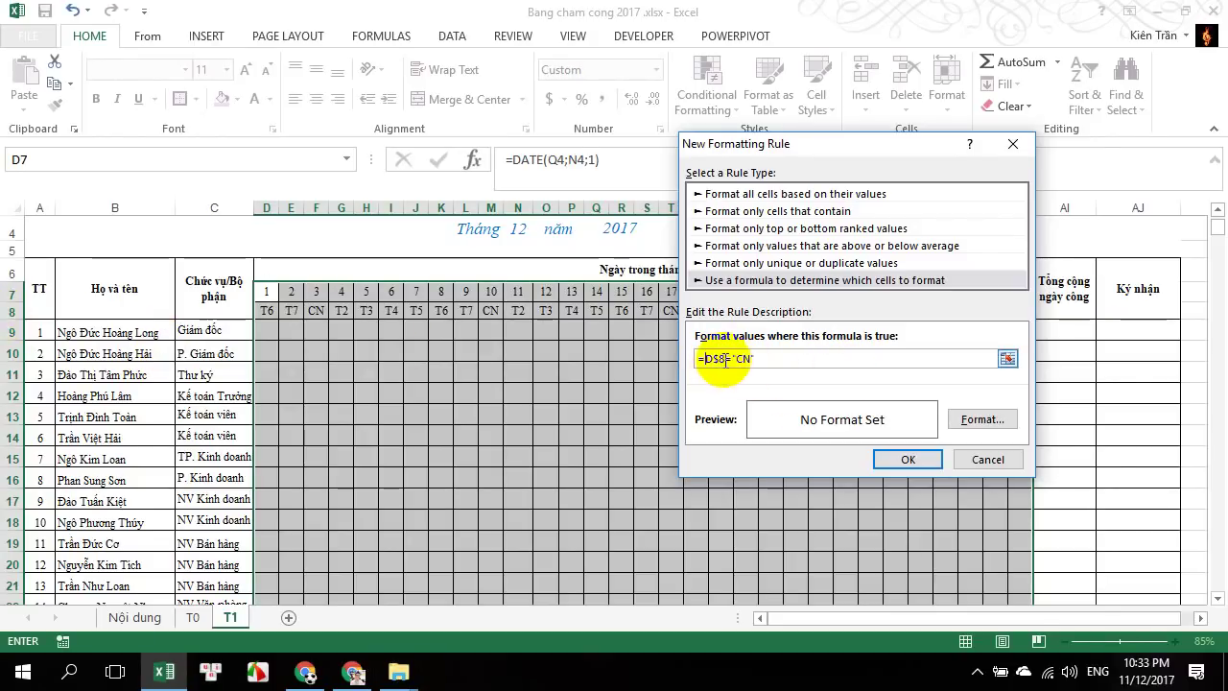
Give the Sunday rule a light blue fill and apply it to the grid
{"action": "left_click", "coordinate": [983, 422]}
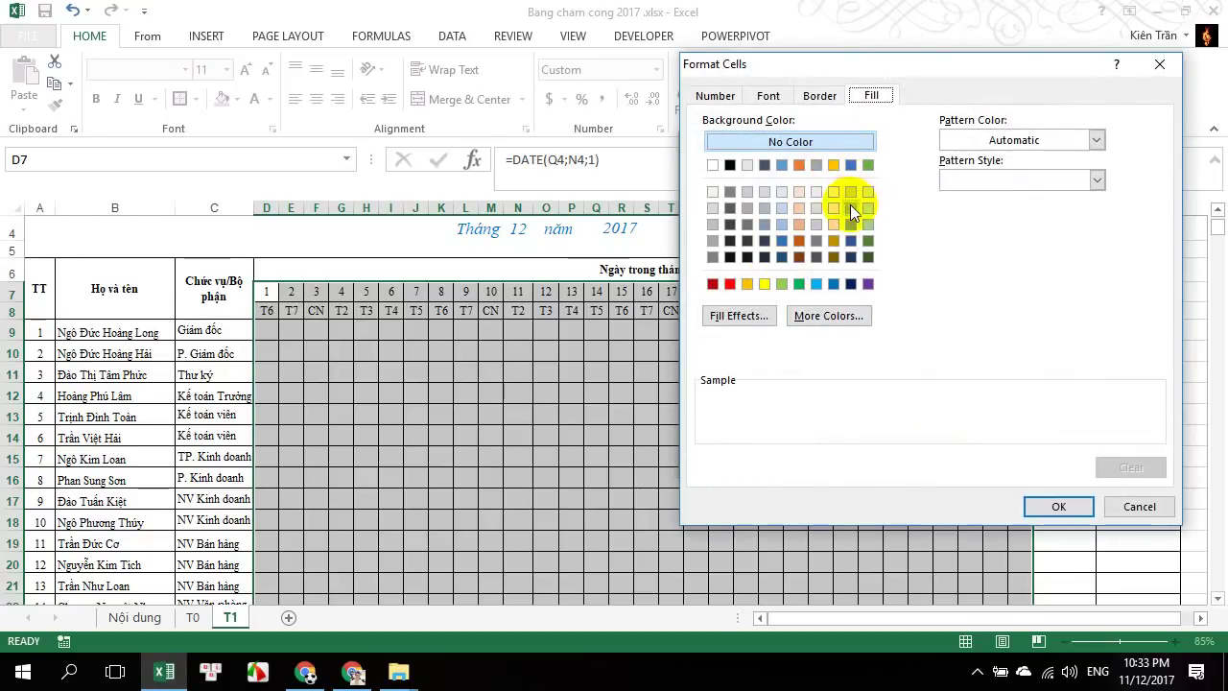
{"action": "left_click", "coordinate": [853, 224]}
{"action": "left_click", "coordinate": [1048, 503]}
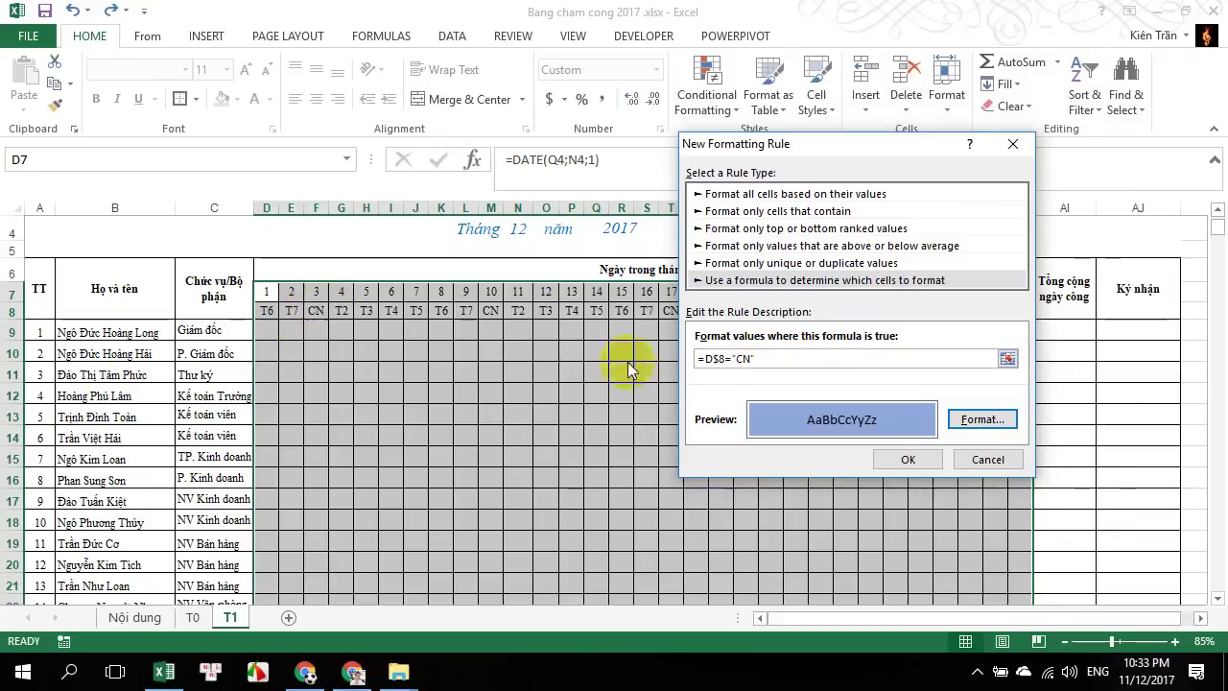
{"action": "left_click", "coordinate": [913, 458]}
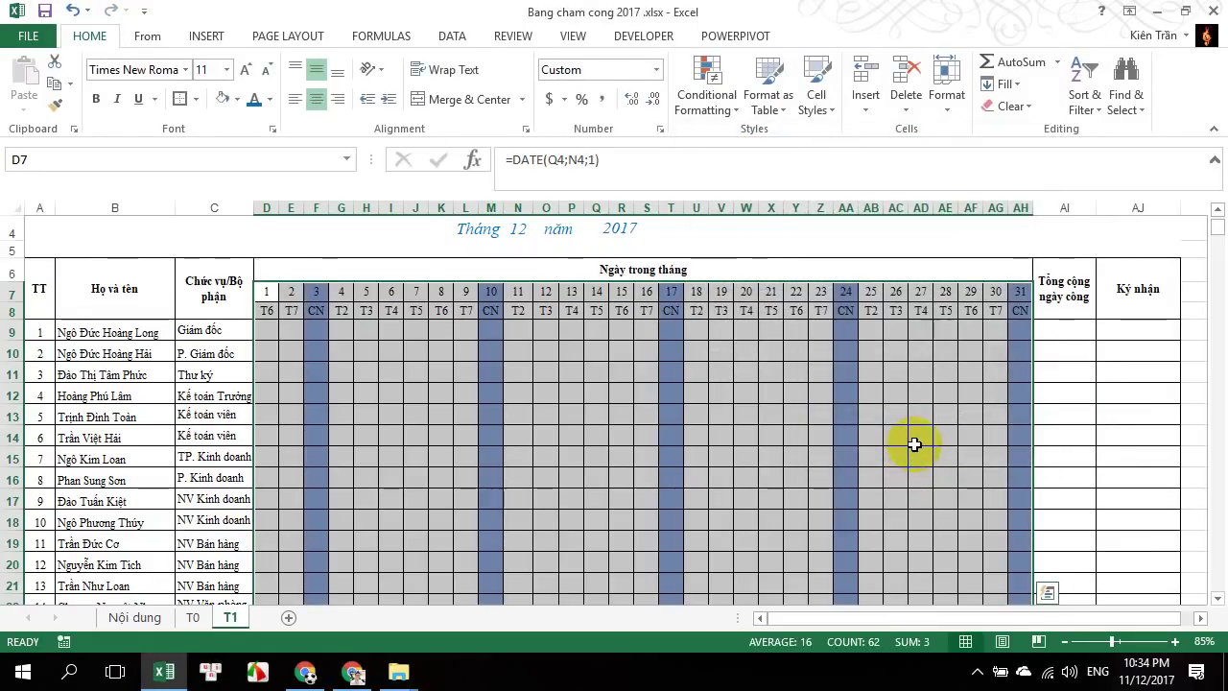
{"action": "scroll", "coordinate": [831, 414], "scroll_direction": "up", "scroll_amount": 1}
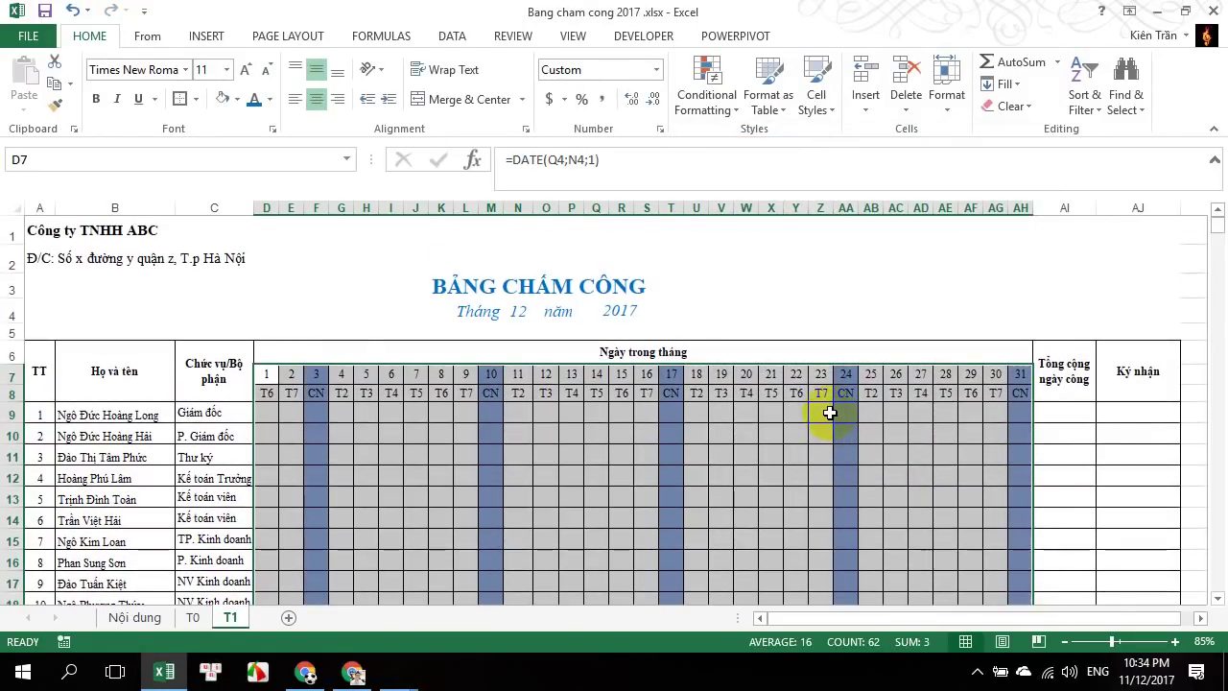
{"action": "scroll", "coordinate": [793, 400], "scroll_direction": "down", "scroll_amount": 1}
{"action": "scroll", "coordinate": [658, 375], "scroll_direction": "down", "scroll_amount": 1}
{"action": "scroll", "coordinate": [639, 367], "scroll_direction": "up", "scroll_amount": 1}
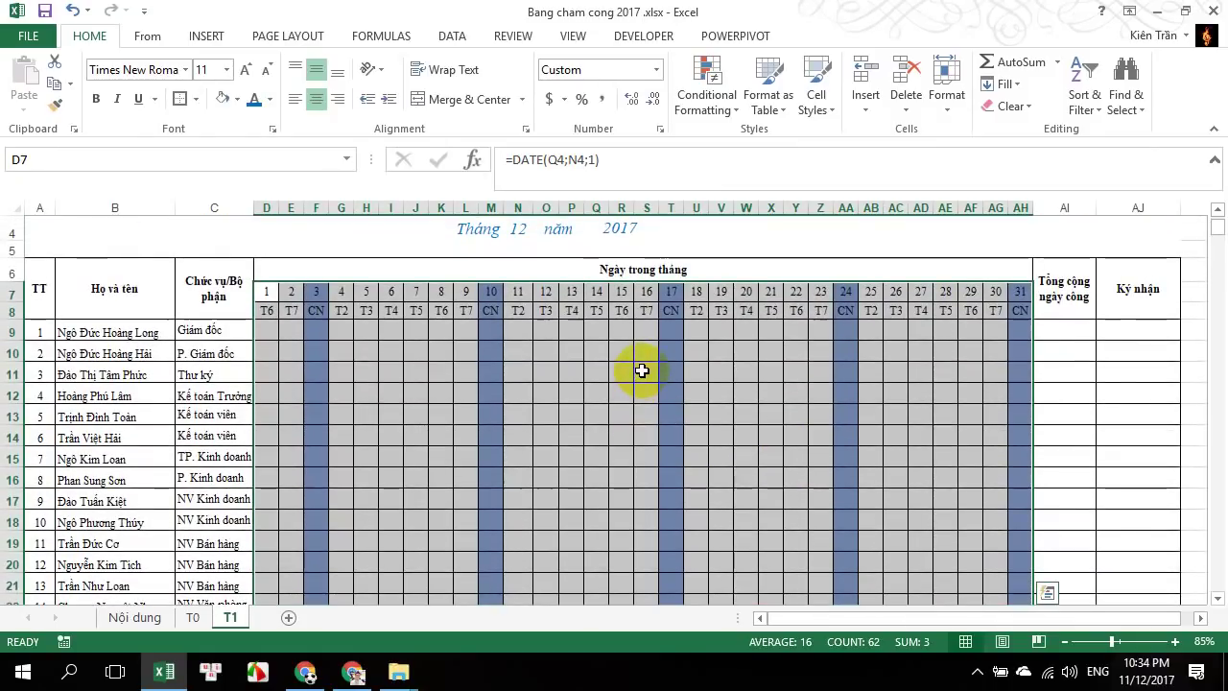
{"action": "scroll", "coordinate": [633, 336], "scroll_direction": "up", "scroll_amount": 1}
{"action": "left_click", "coordinate": [623, 311]}
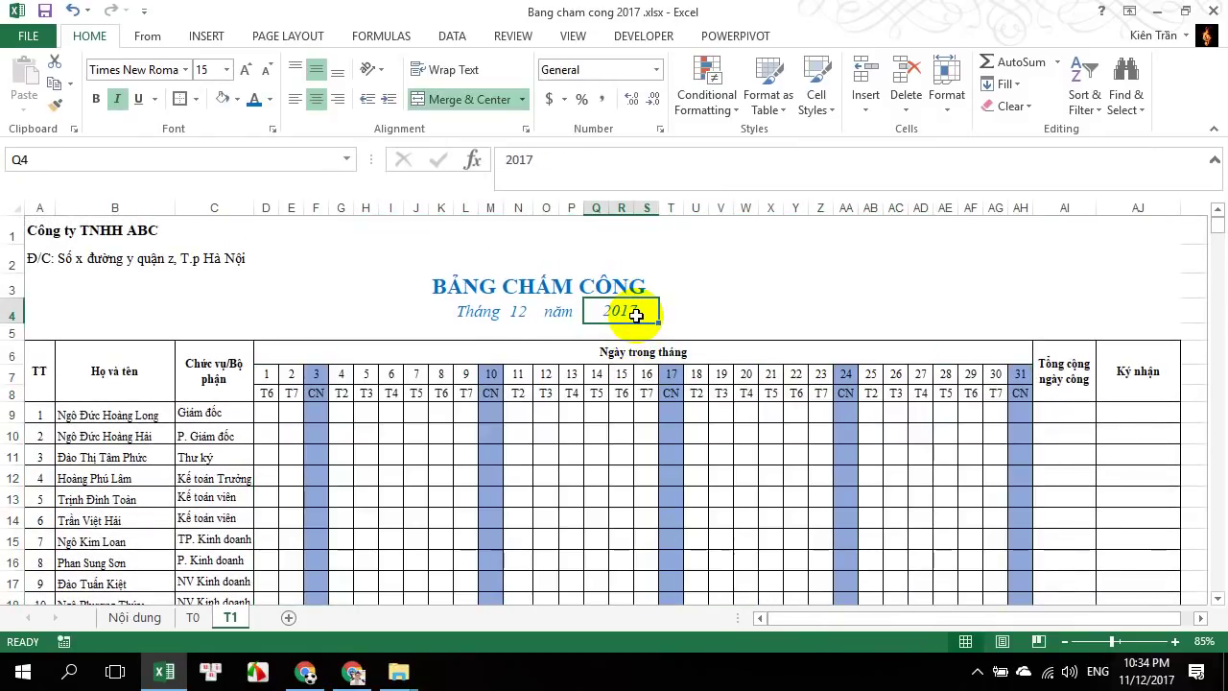
{"action": "type", "text": "20"}
{"action": "key", "text": "Return"}
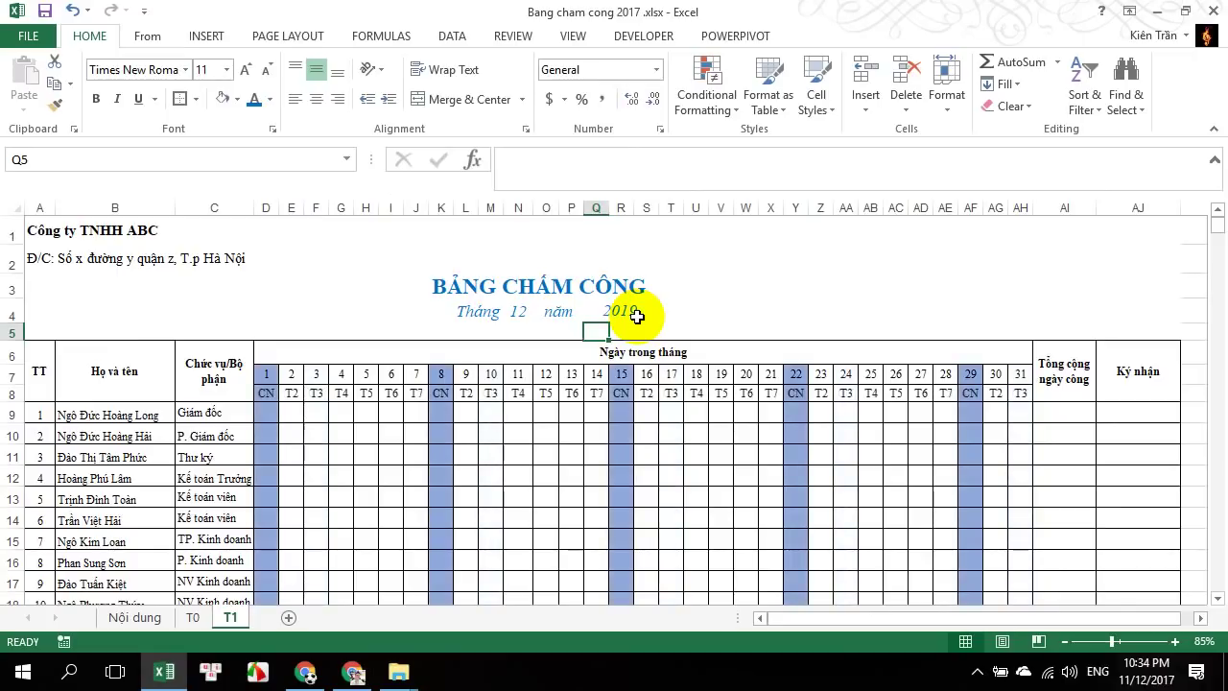
{"action": "left_click", "coordinate": [622, 310]}
{"action": "type", "text": "2"}
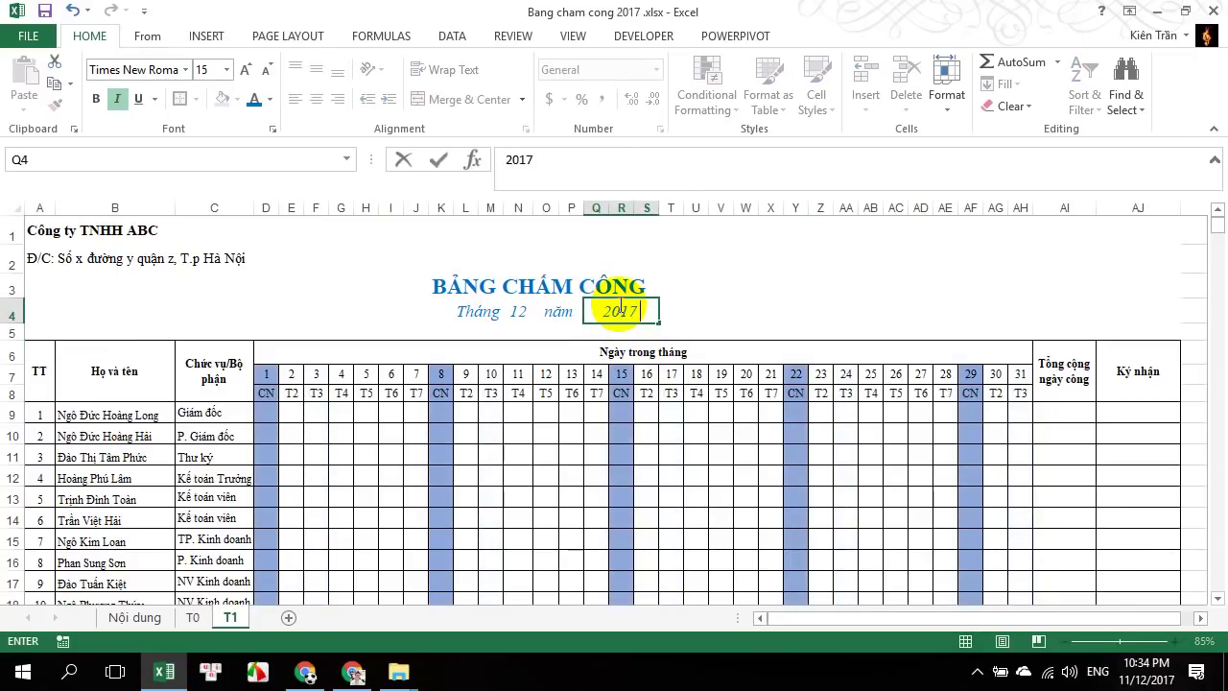
{"action": "key", "text": "Return"}
{"action": "scroll", "coordinate": [618, 307], "scroll_direction": "down", "scroll_amount": 2}
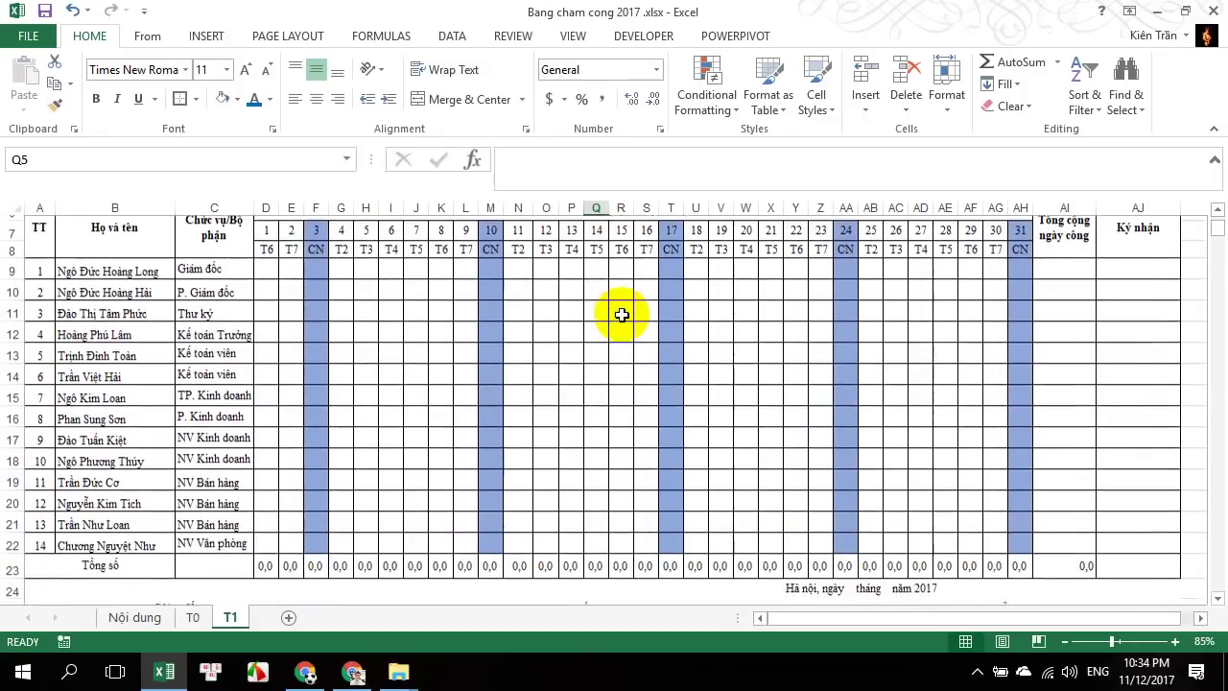
{"action": "scroll", "coordinate": [644, 342], "scroll_direction": "up", "scroll_amount": 1}
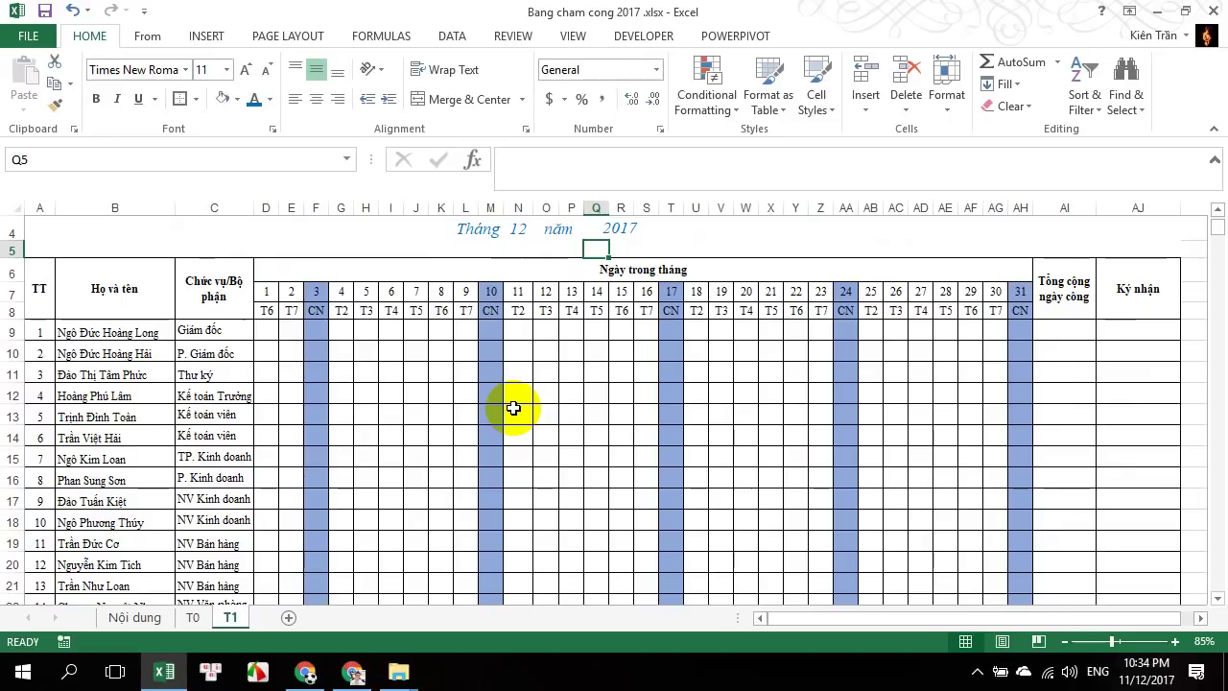
{"action": "scroll", "coordinate": [513, 409], "scroll_direction": "up", "scroll_amount": 1}
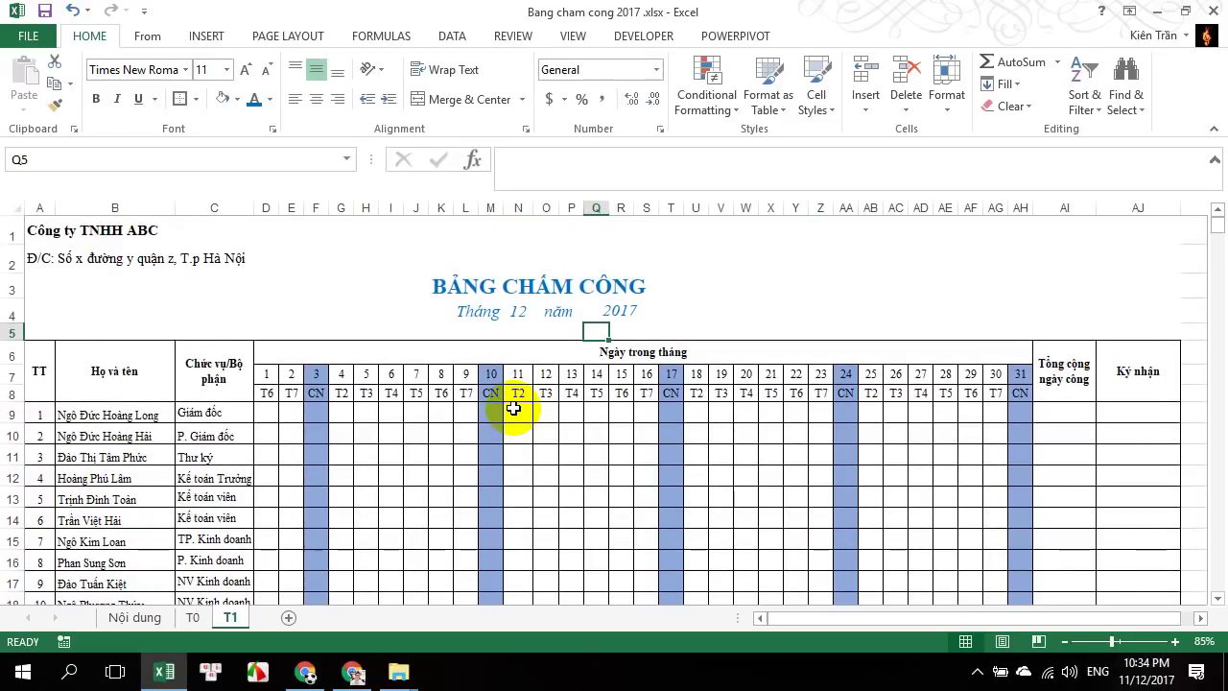
{"action": "scroll", "coordinate": [511, 406], "scroll_direction": "down", "scroll_amount": 3}
{"action": "scroll", "coordinate": [509, 406], "scroll_direction": "down", "scroll_amount": 2}
{"action": "scroll", "coordinate": [510, 405], "scroll_direction": "down", "scroll_amount": 2}
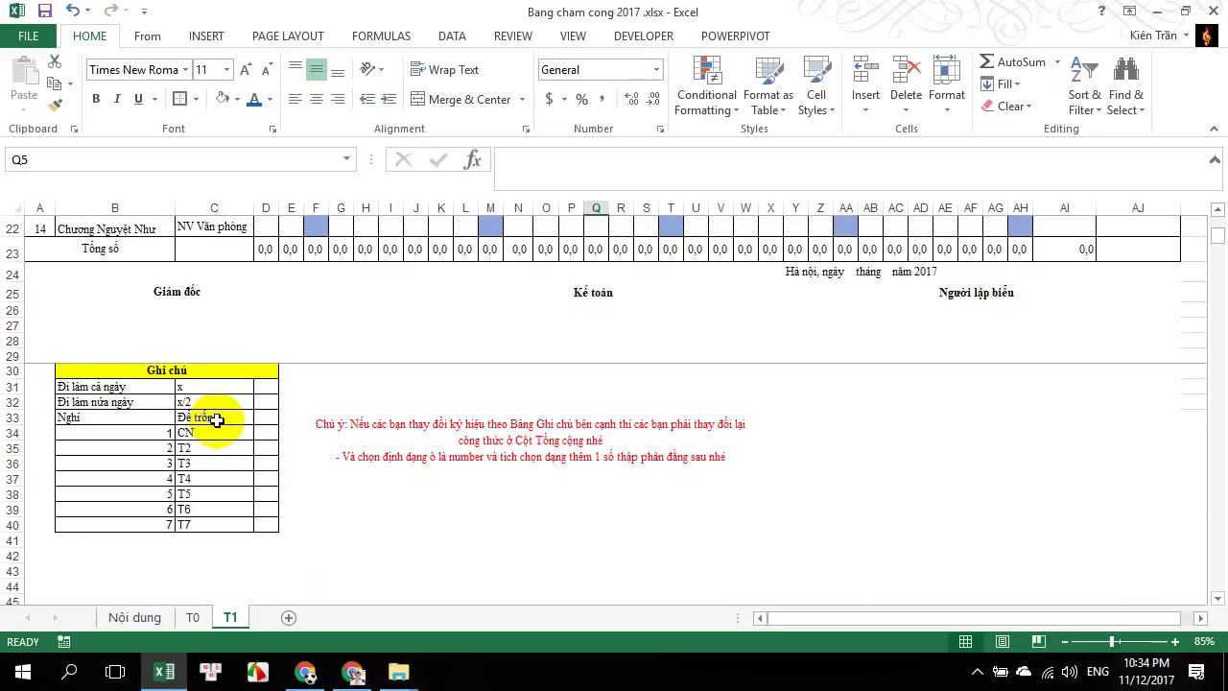
{"action": "left_click_drag", "start_coordinate": [214, 400], "coordinate": [220, 384]}
{"action": "key", "text": "Delete"}
{"action": "left_click", "coordinate": [224, 389]}
{"action": "type", "text": "1"}
{"action": "key", "text": "Return"}
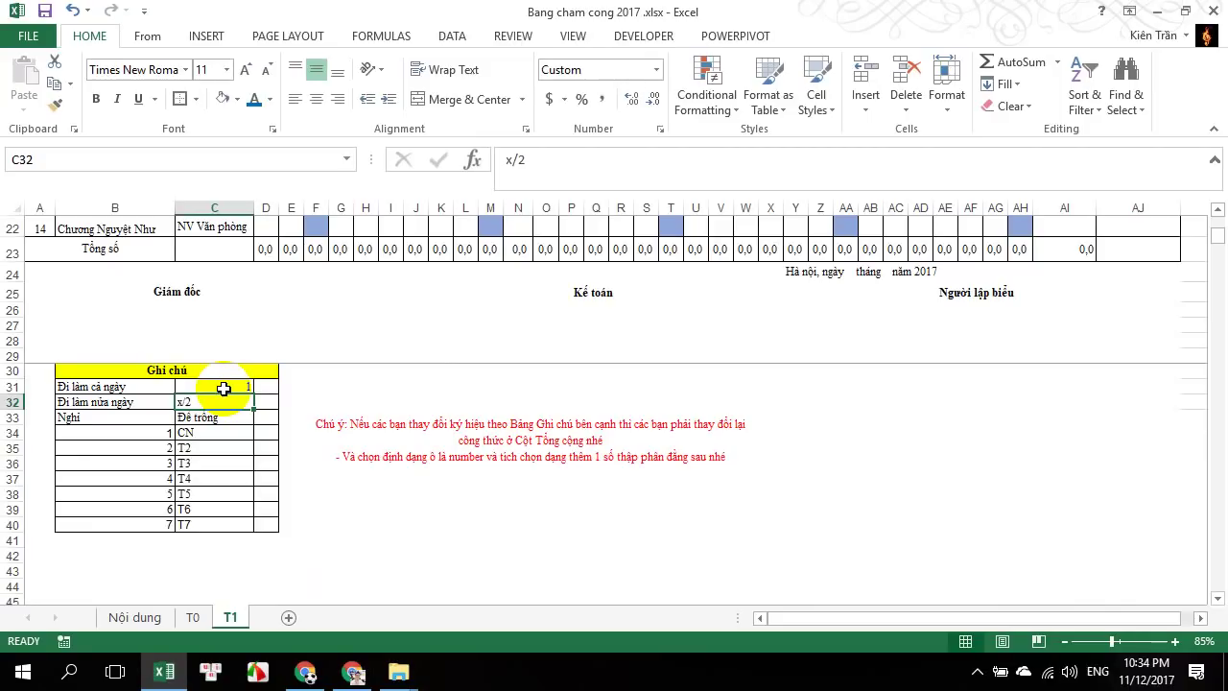
{"action": "type", "text": "1/2"}
{"action": "key", "text": "Return"}
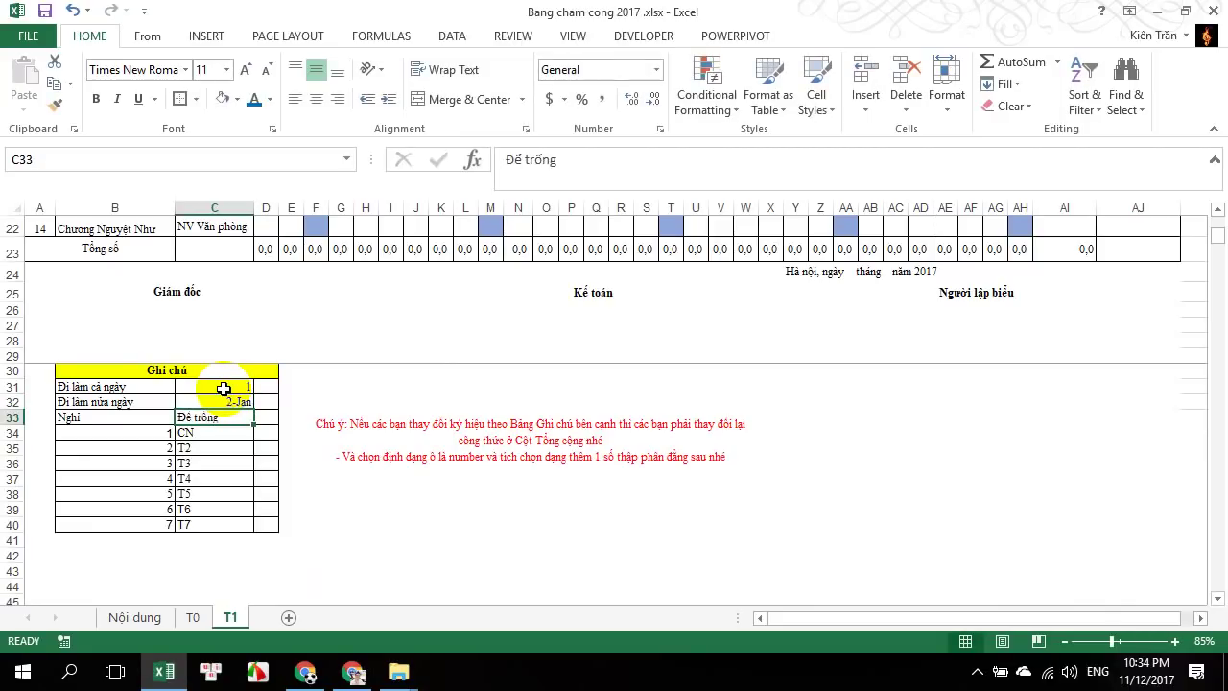
{"action": "key", "text": "ctrl+z"}
{"action": "key", "text": "ctrl+z"}
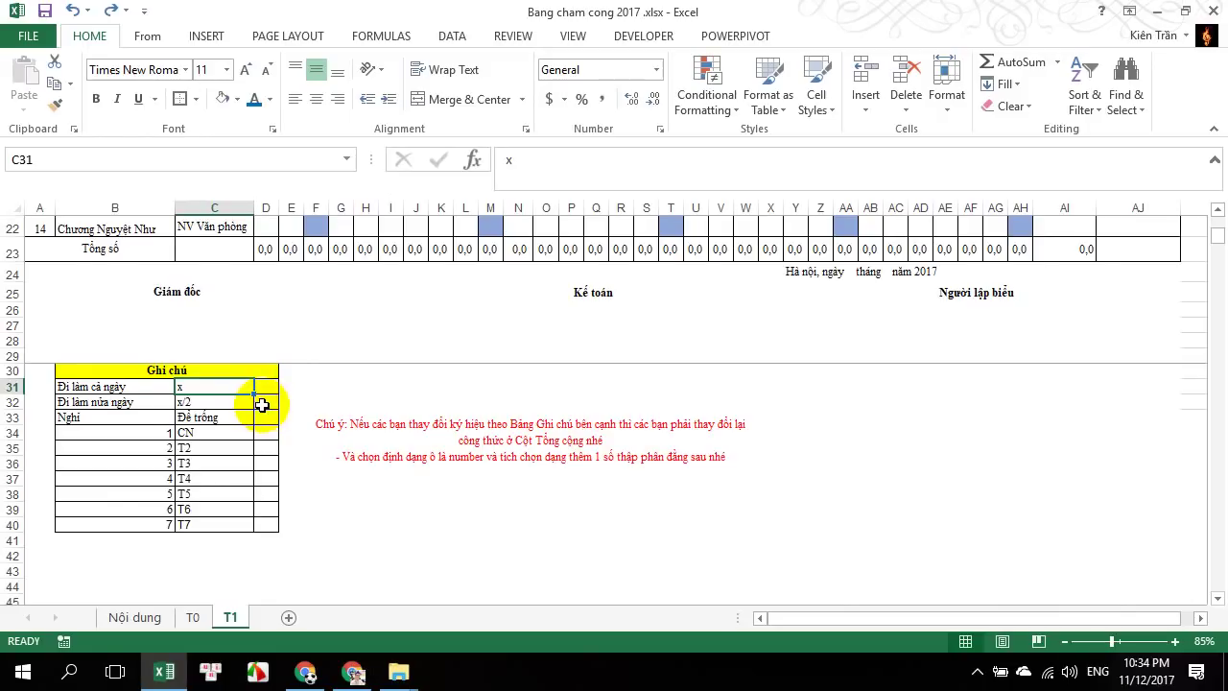
{"action": "scroll", "coordinate": [262, 405], "scroll_direction": "up", "scroll_amount": 3}
{"action": "scroll", "coordinate": [262, 405], "scroll_direction": "up", "scroll_amount": 3}
{"action": "scroll", "coordinate": [266, 407], "scroll_direction": "up", "scroll_amount": 1}
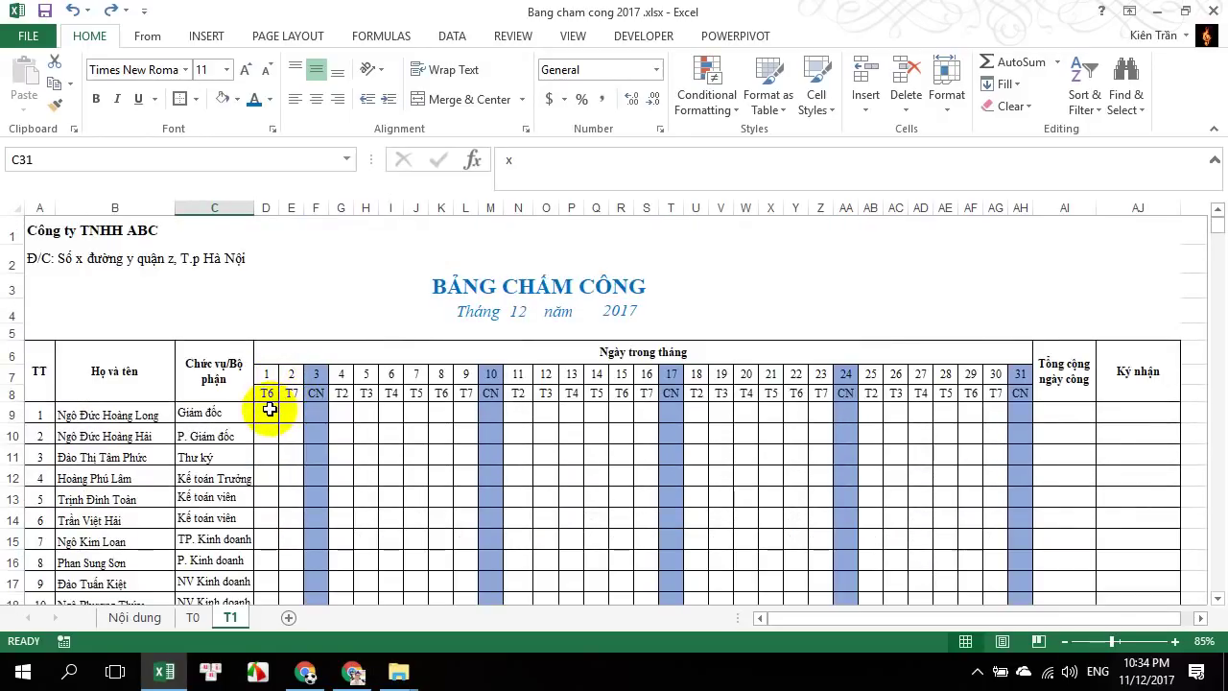
Enter x marks in the first employee's opening day cells and a half-day x/2 in G9
{"action": "left_click", "coordinate": [266, 412]}
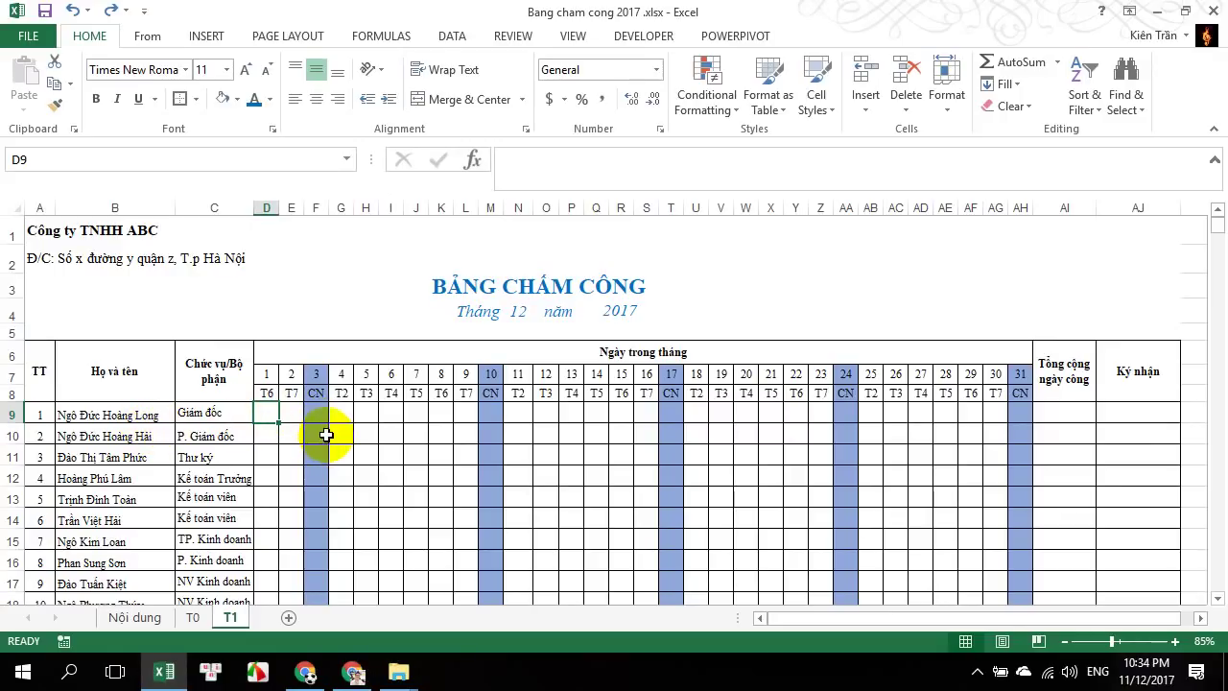
{"action": "type", "text": "x"}
{"action": "key", "text": "Tab"}
{"action": "type", "text": "x"}
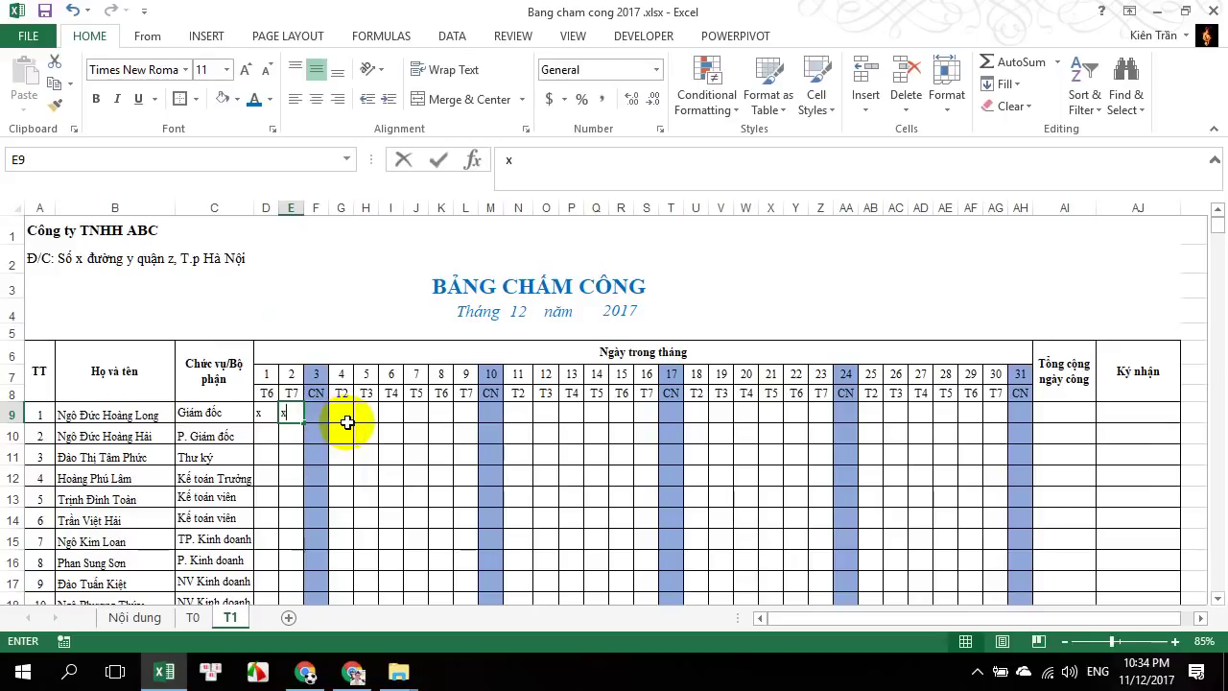
{"action": "double_click", "coordinate": [357, 419]}
{"action": "left_click", "coordinate": [349, 413]}
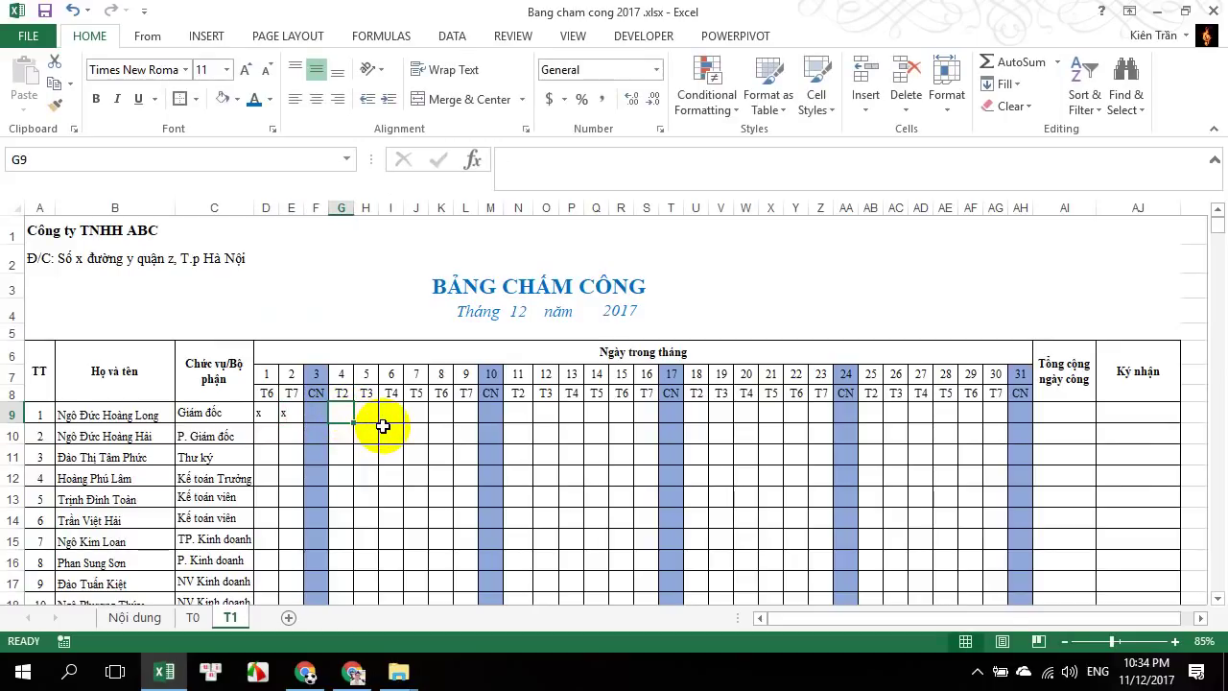
{"action": "type", "text": "x/2"}
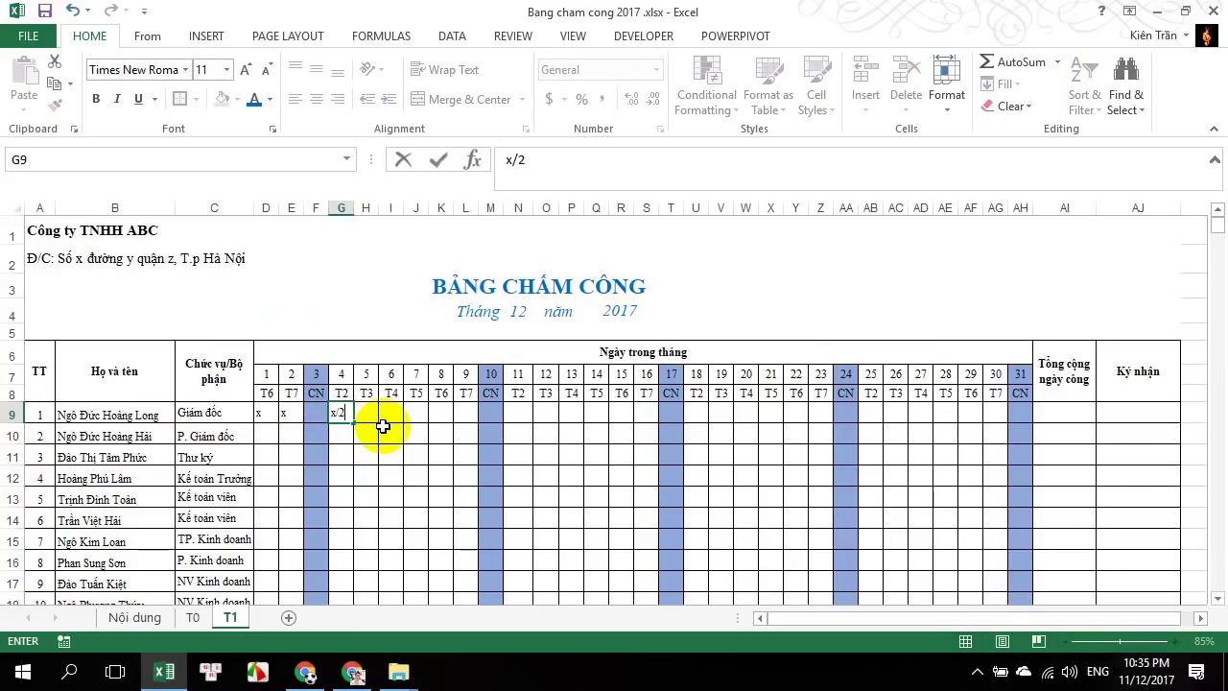
{"action": "key", "text": "Return"}
Mark days H9 through L9 with x to complete the first working week
{"action": "left_click", "coordinate": [366, 413]}
{"action": "type", "text": "x"}
{"action": "left_click", "coordinate": [391, 412]}
{"action": "type", "text": "x"}
{"action": "left_click", "coordinate": [420, 413]}
{"action": "type", "text": "x"}
{"action": "left_click", "coordinate": [442, 413]}
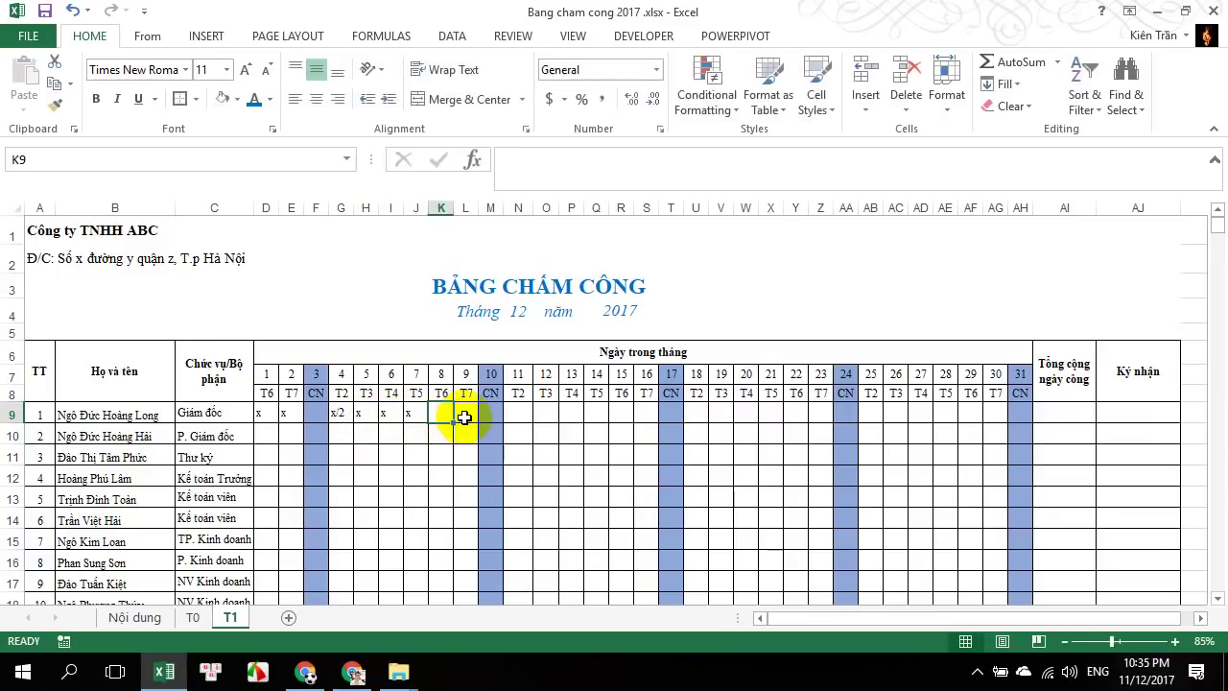
{"action": "type", "text": "x"}
{"action": "left_click", "coordinate": [463, 413]}
{"action": "type", "text": "x"}
{"action": "left_click", "coordinate": [518, 434]}
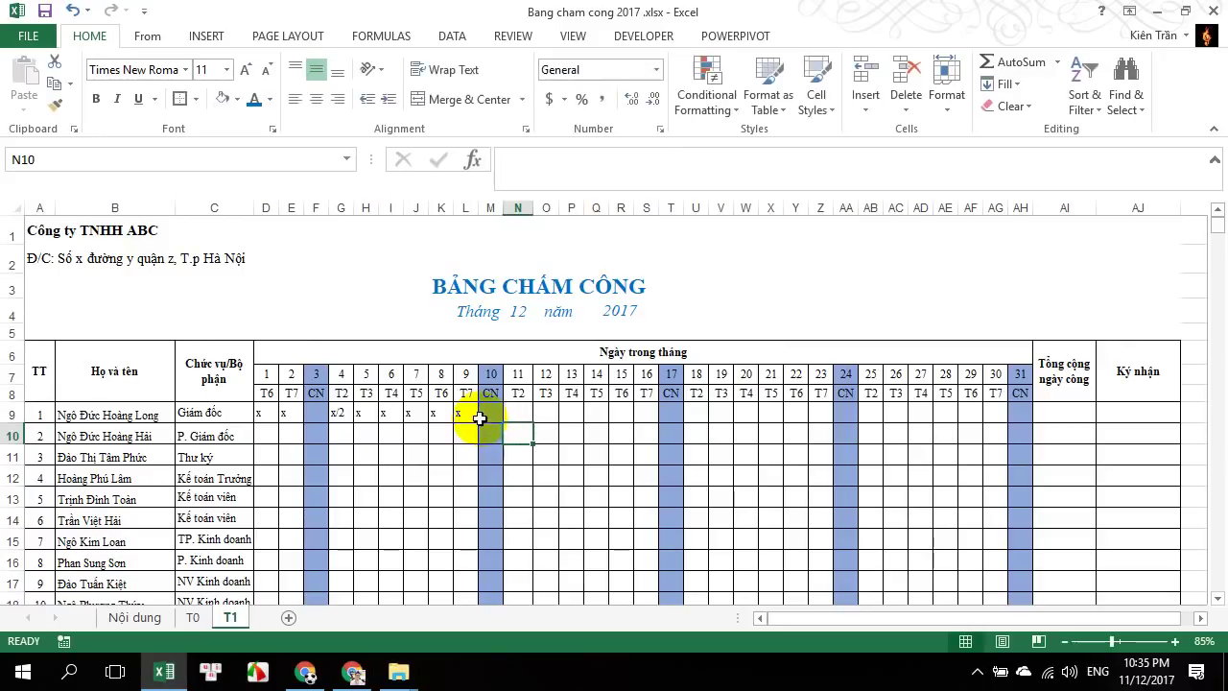
Copy the G9:L9 week of marks into the second, third and fourth weeks
{"action": "left_click_drag", "start_coordinate": [342, 413], "coordinate": [464, 412]}
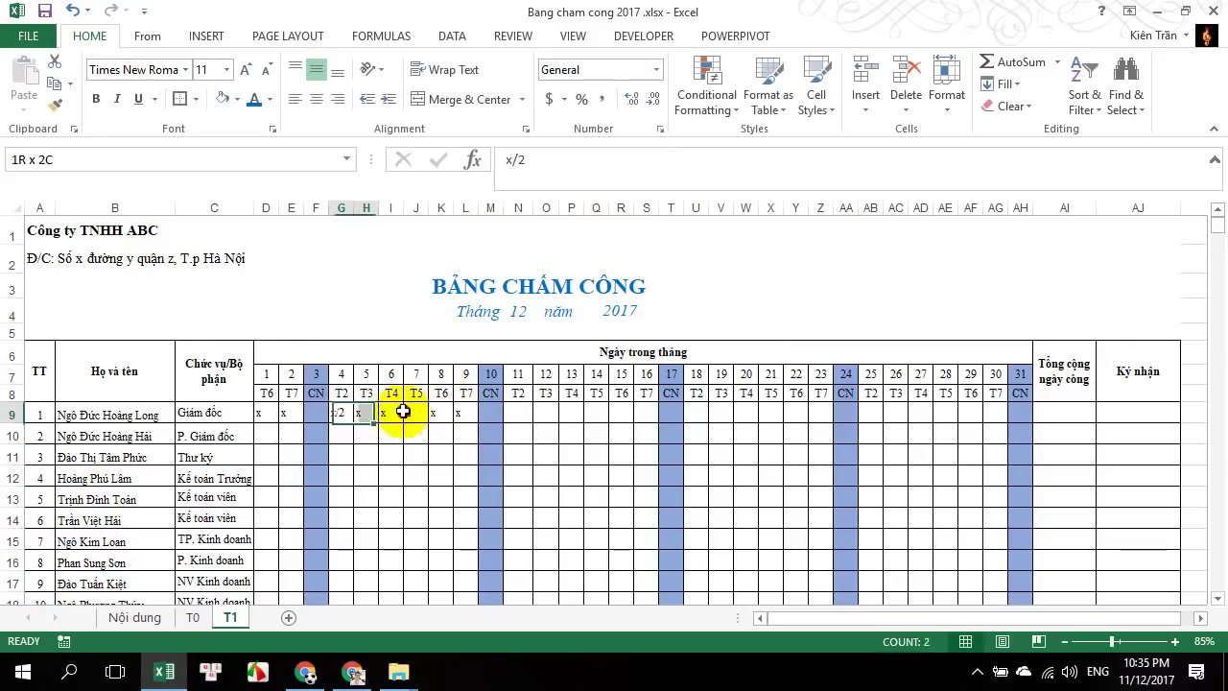
{"action": "key", "text": "ctrl+c"}
{"action": "left_click", "coordinate": [516, 413]}
{"action": "key", "text": "ctrl+v"}
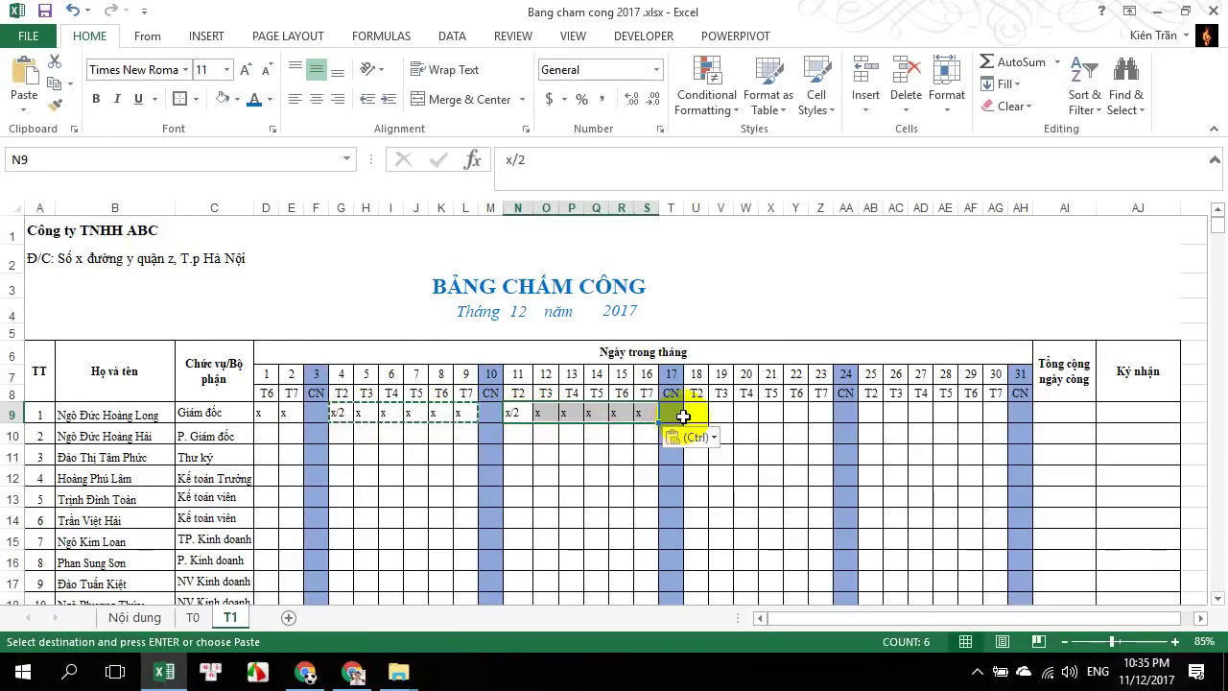
{"action": "left_click", "coordinate": [698, 412]}
{"action": "key", "text": "ctrl+v"}
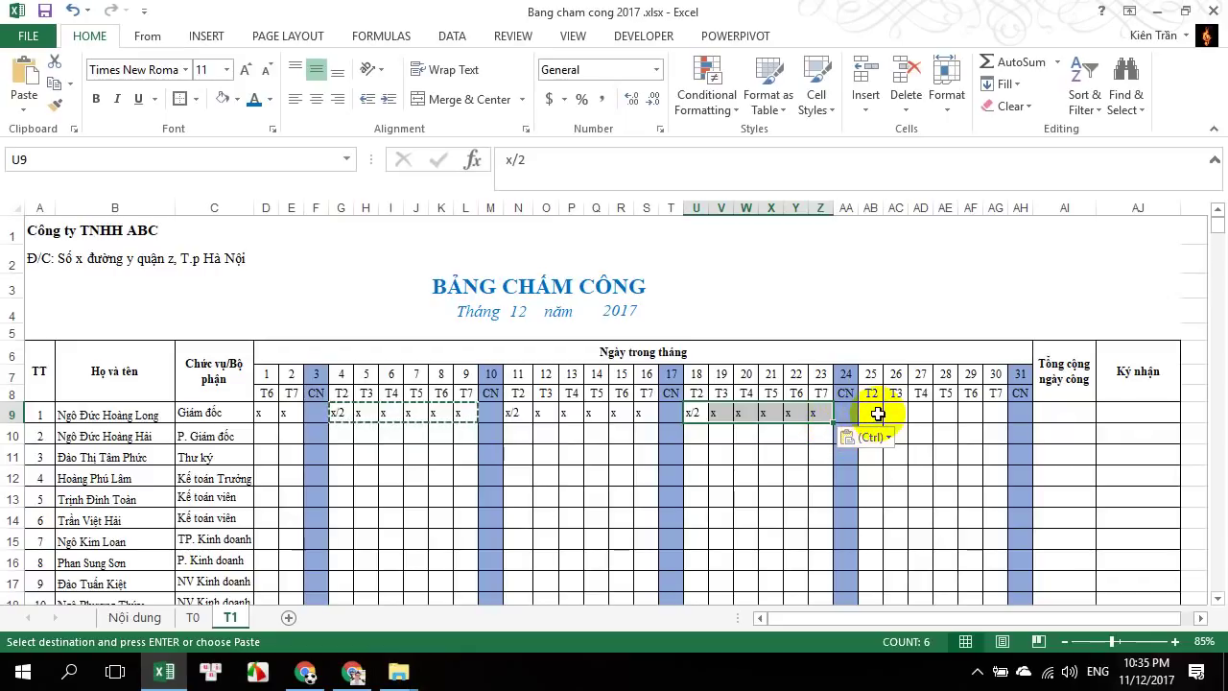
{"action": "left_click", "coordinate": [873, 414]}
{"action": "key", "text": "ctrl+v"}
{"action": "left_click", "coordinate": [1038, 477]}
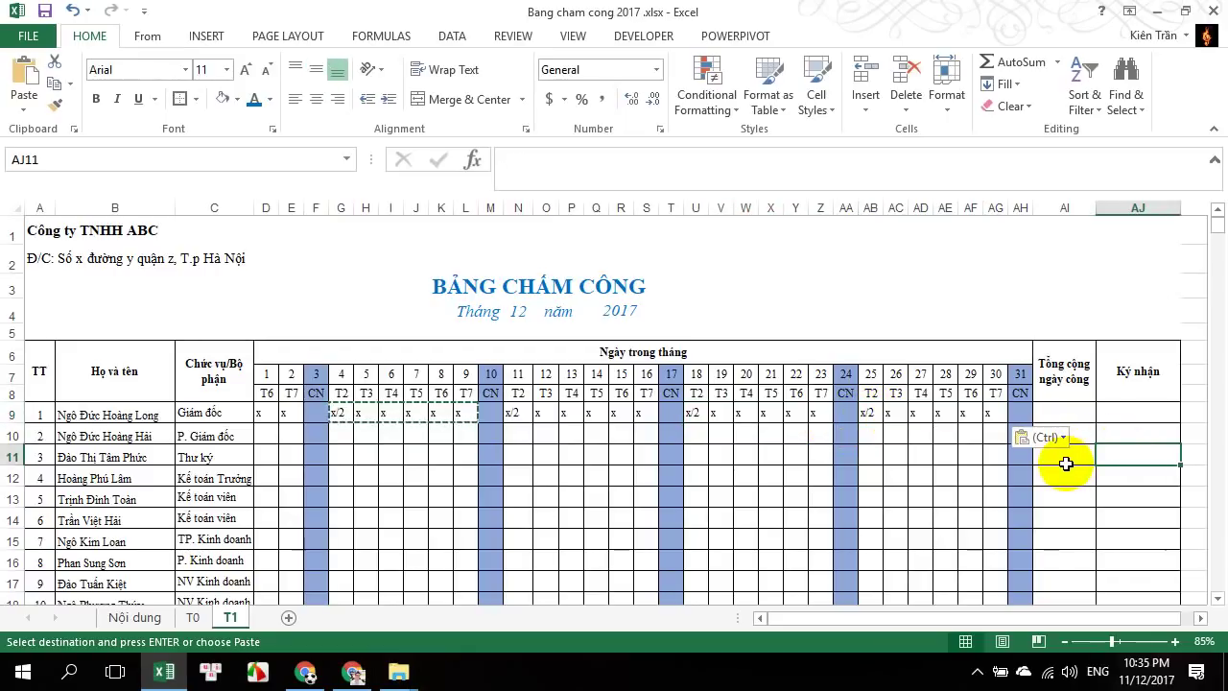
Check the day 9 mark and select the first employee's total workdays cell AI9
{"action": "left_click", "coordinate": [1066, 417]}
{"action": "left_click", "coordinate": [1059, 470]}
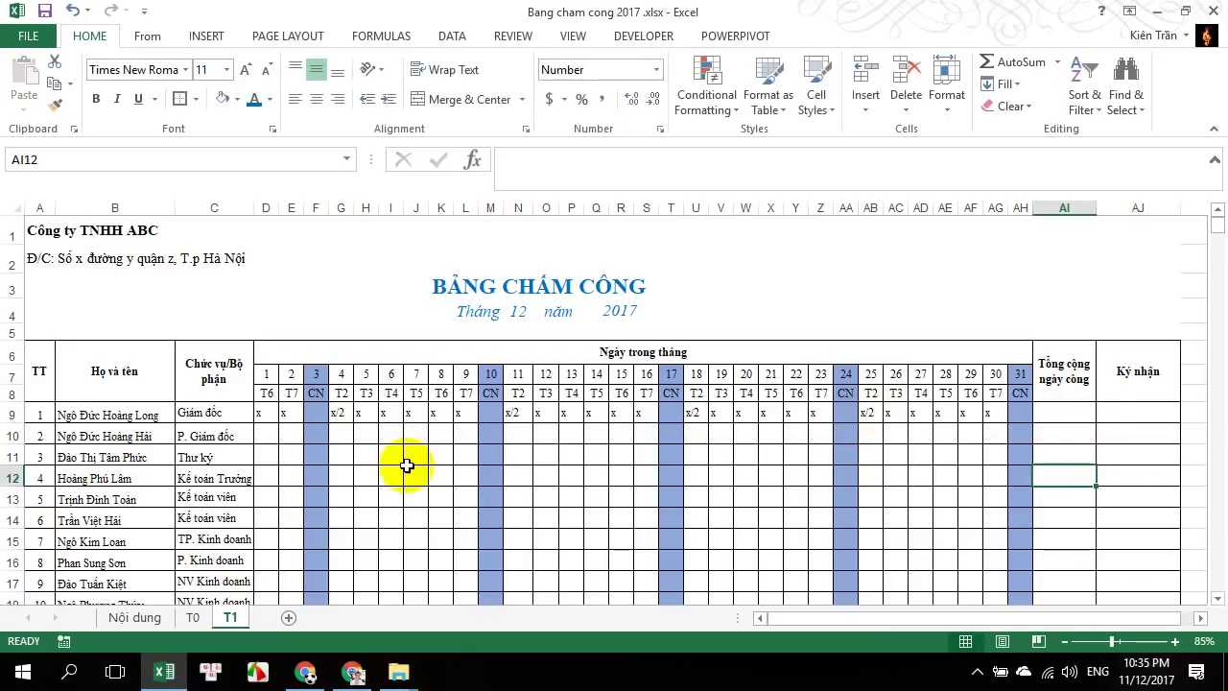
{"action": "left_click", "coordinate": [459, 416]}
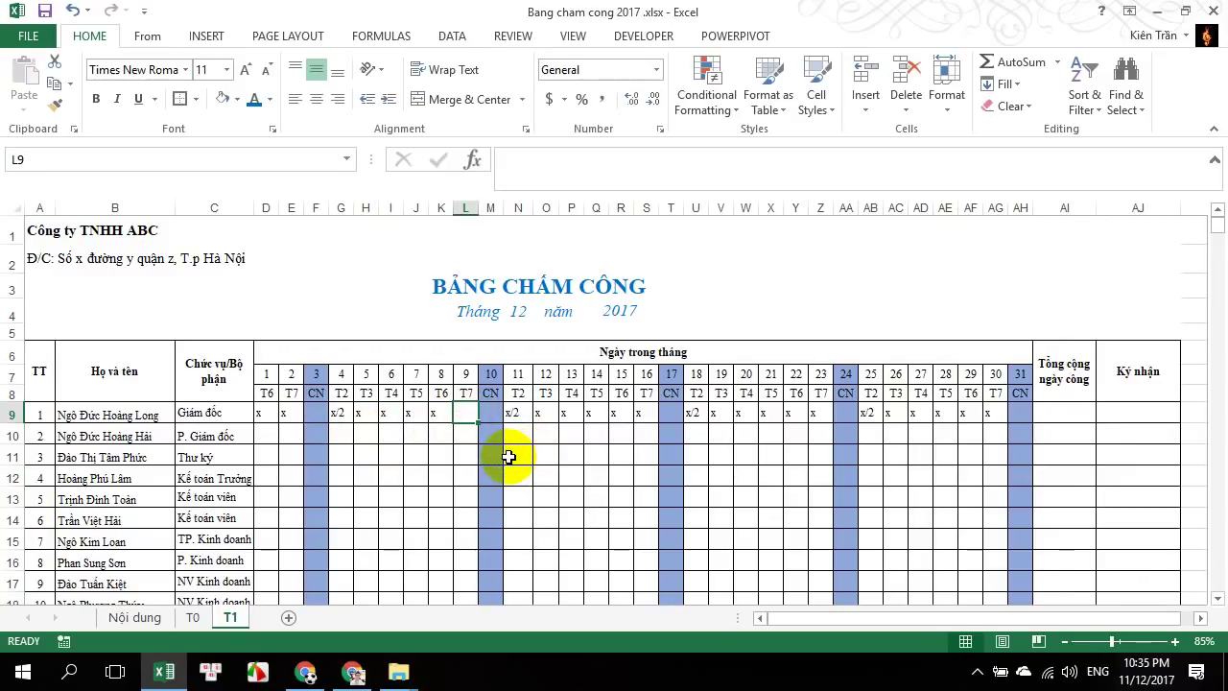
{"action": "left_click", "coordinate": [590, 458]}
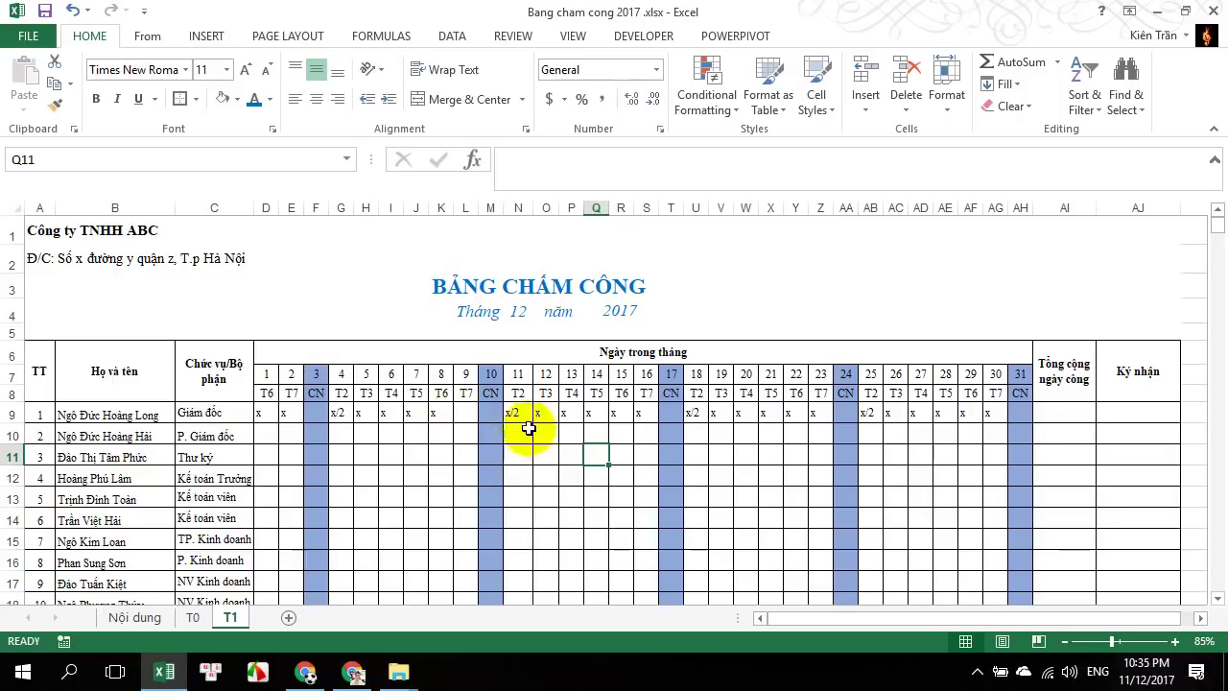
{"action": "left_click", "coordinate": [1058, 418]}
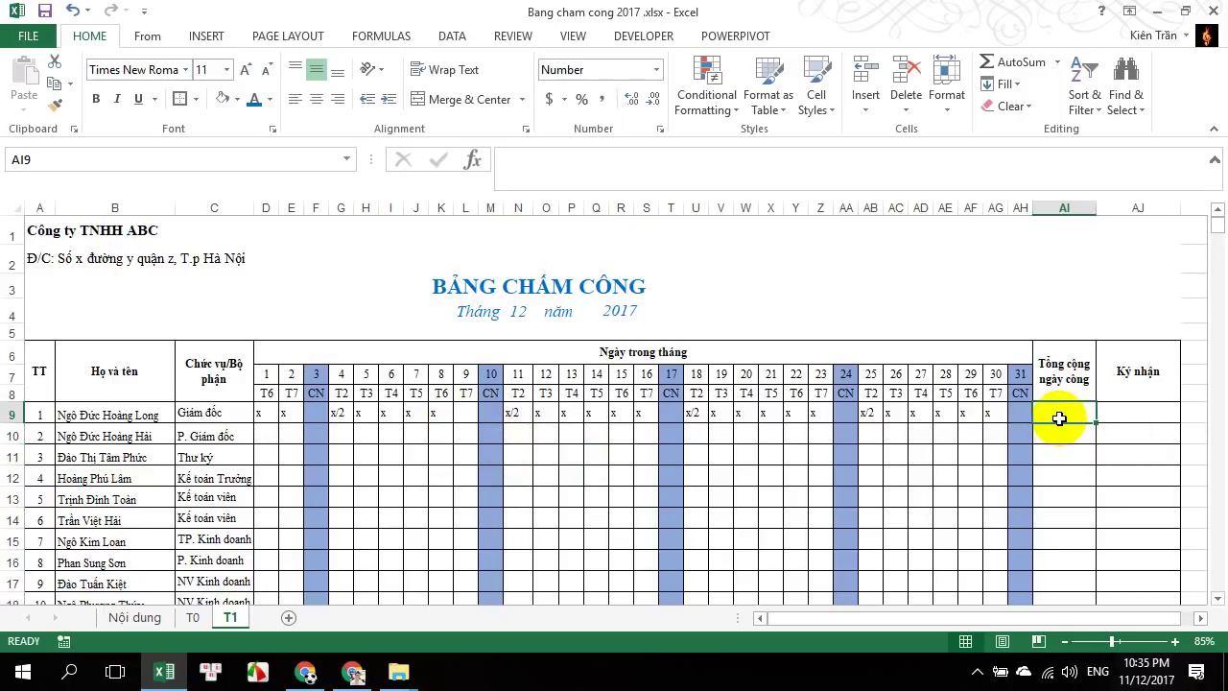
Enter =COUNTIF(D9:AH9;"x")+COUNTIF(D9:AH9;"x/2")/2 in AI9, totalling 23,0 workdays
{"action": "type", "text": "="}
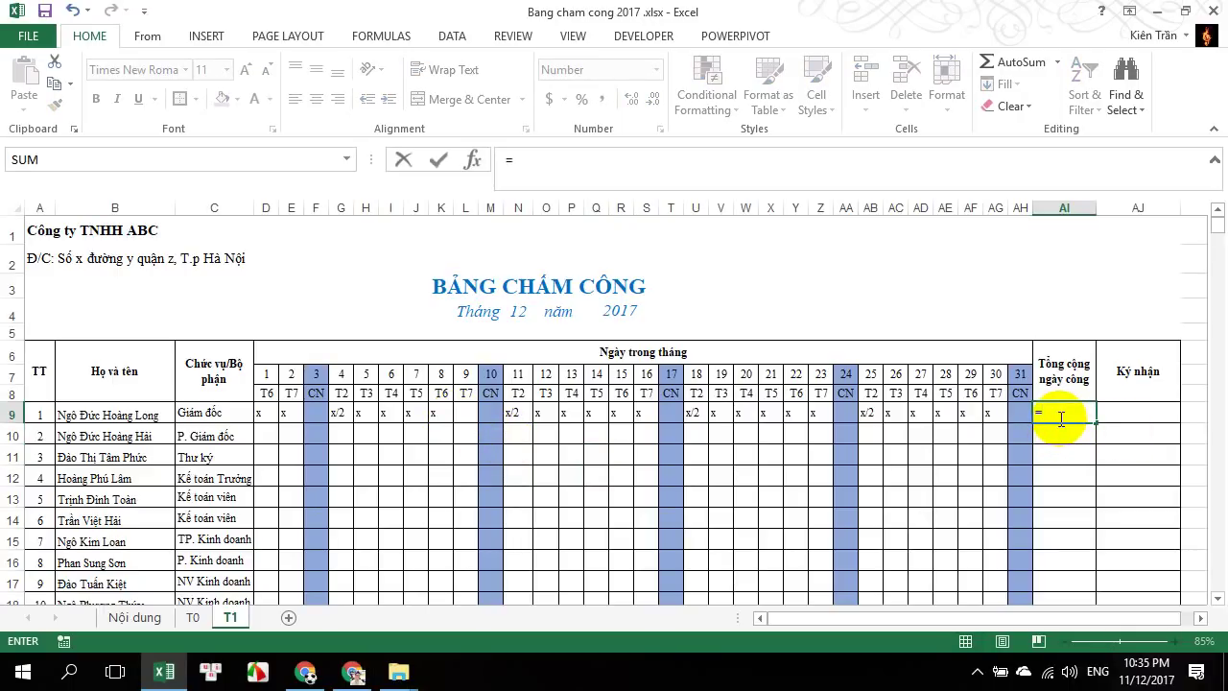
{"action": "type", "text": "co"}
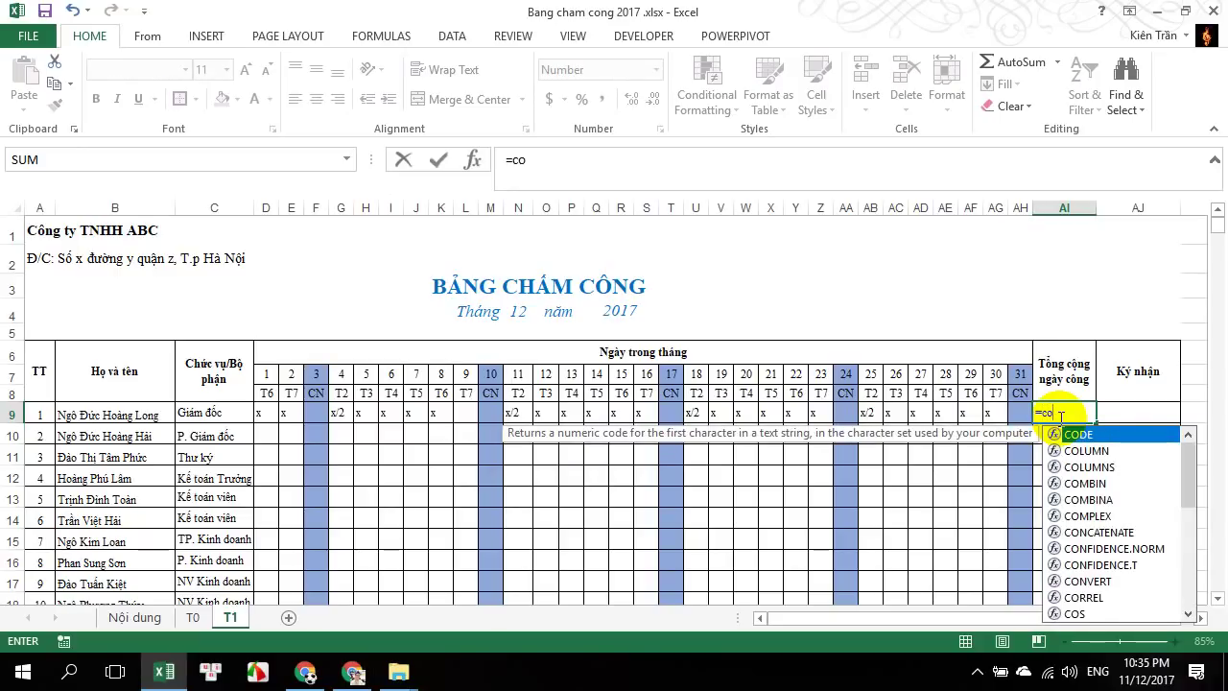
{"action": "type", "text": "un"}
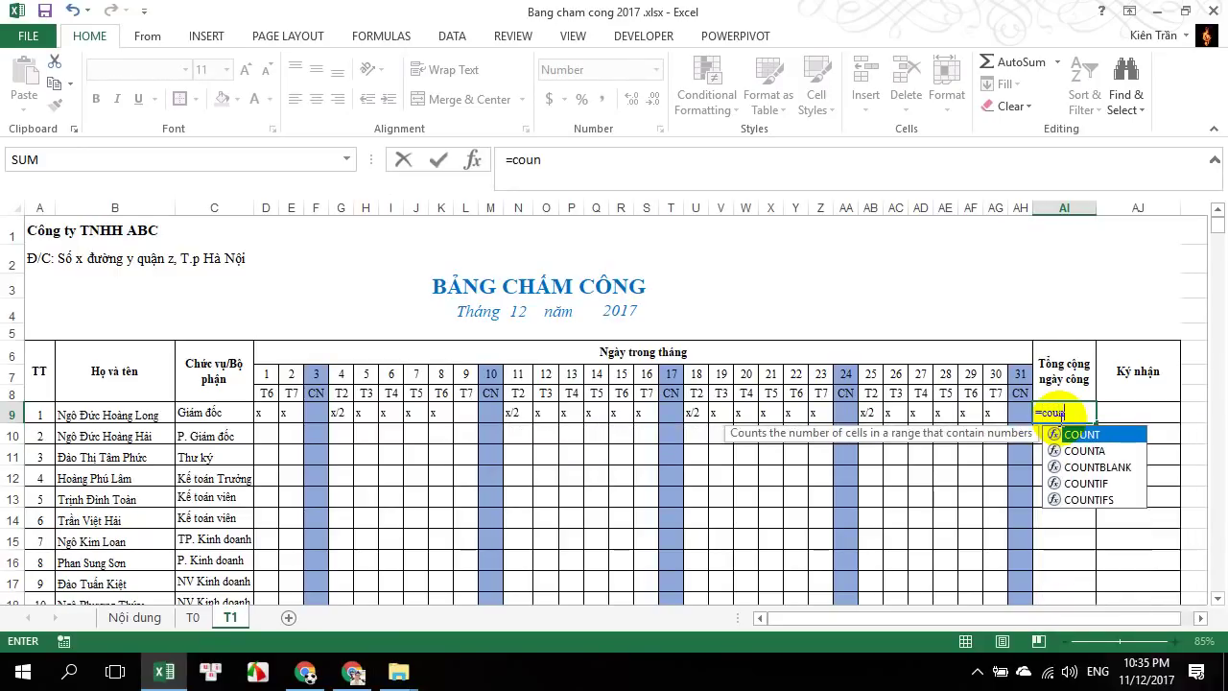
{"action": "type", "text": "tif"}
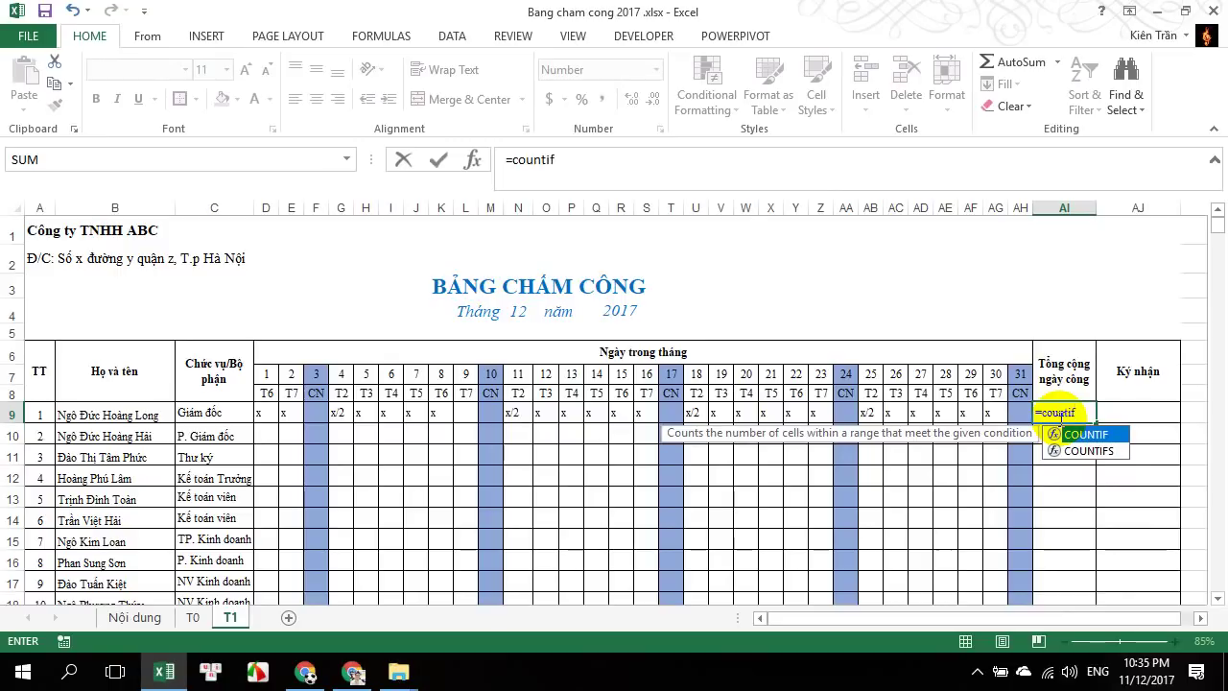
{"action": "type", "text": "("}
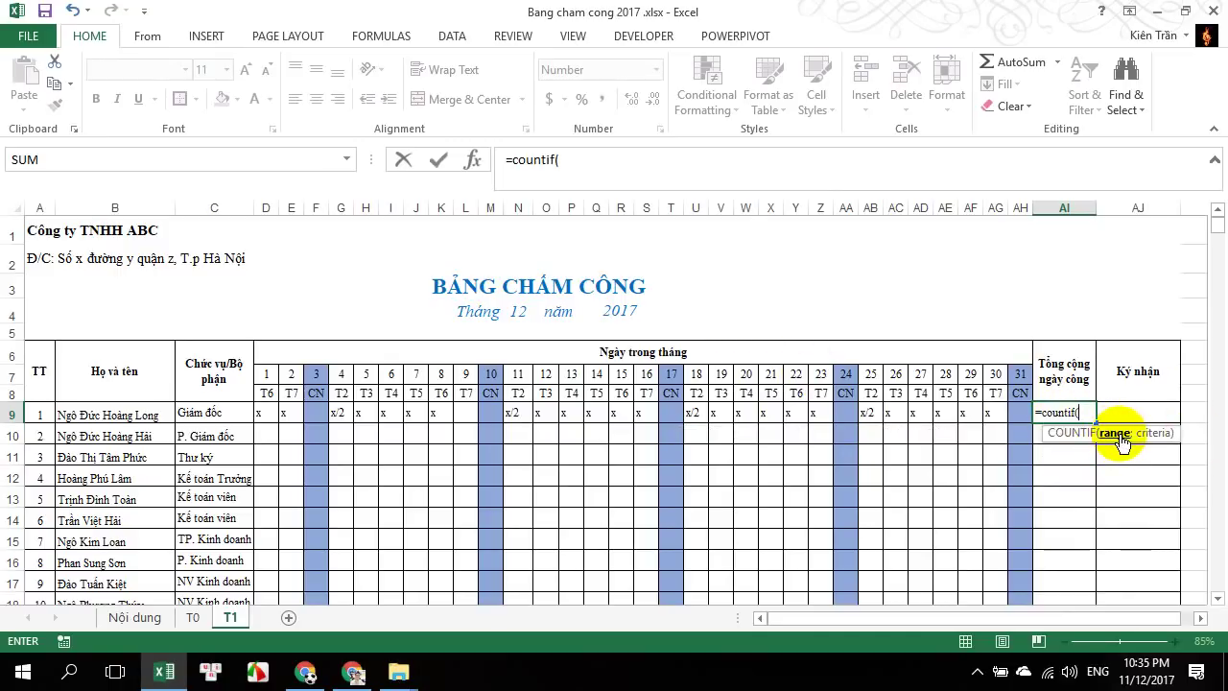
{"action": "left_click_drag", "start_coordinate": [1010, 411], "coordinate": [263, 424]}
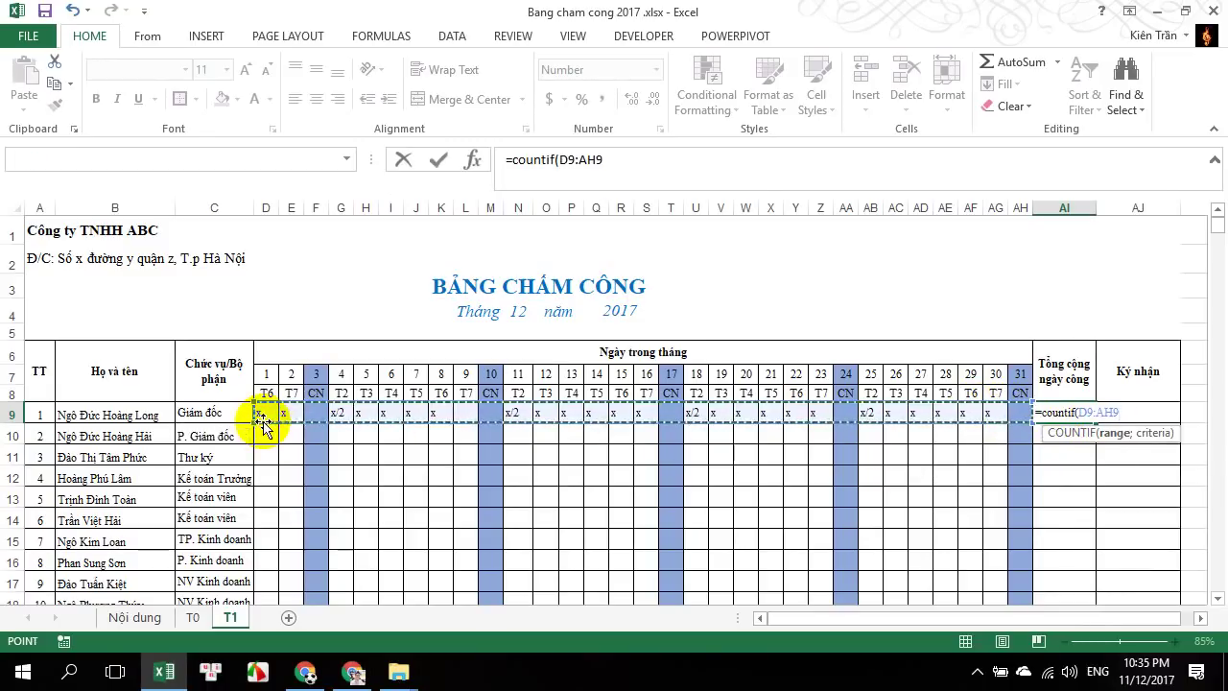
{"action": "type", "text": ";\"x"}
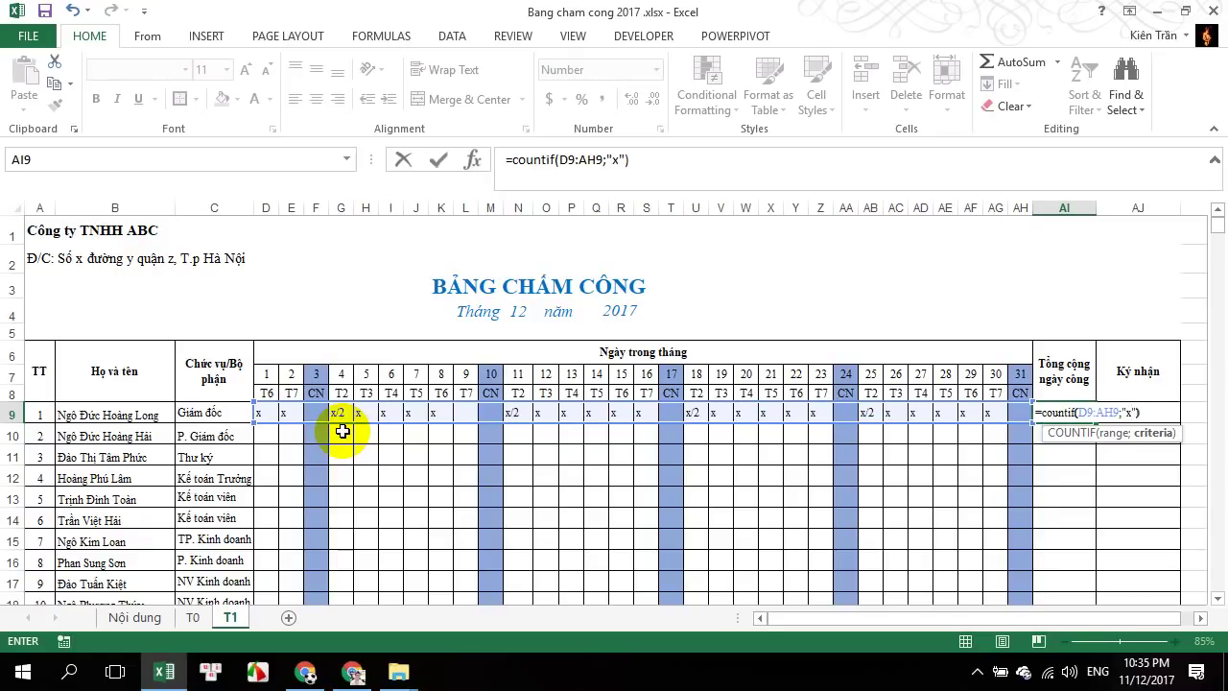
{"action": "key", "text": "Return"}
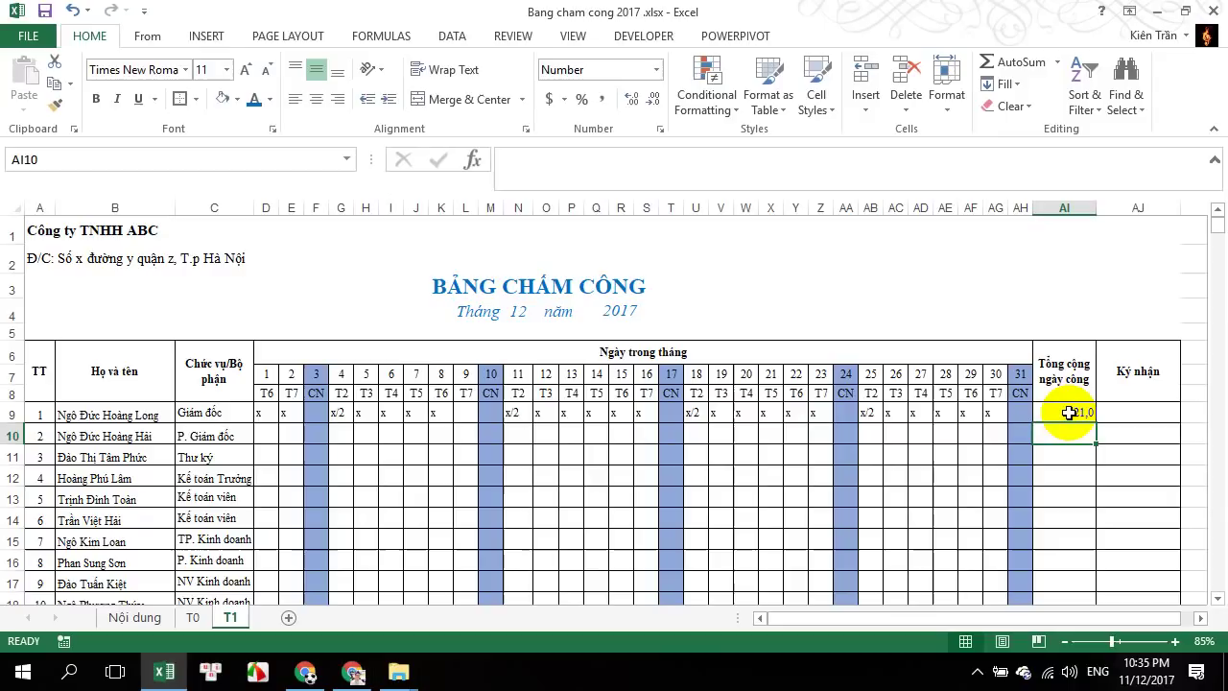
{"action": "double_click", "coordinate": [1069, 412]}
{"action": "left_click", "coordinate": [1160, 412]}
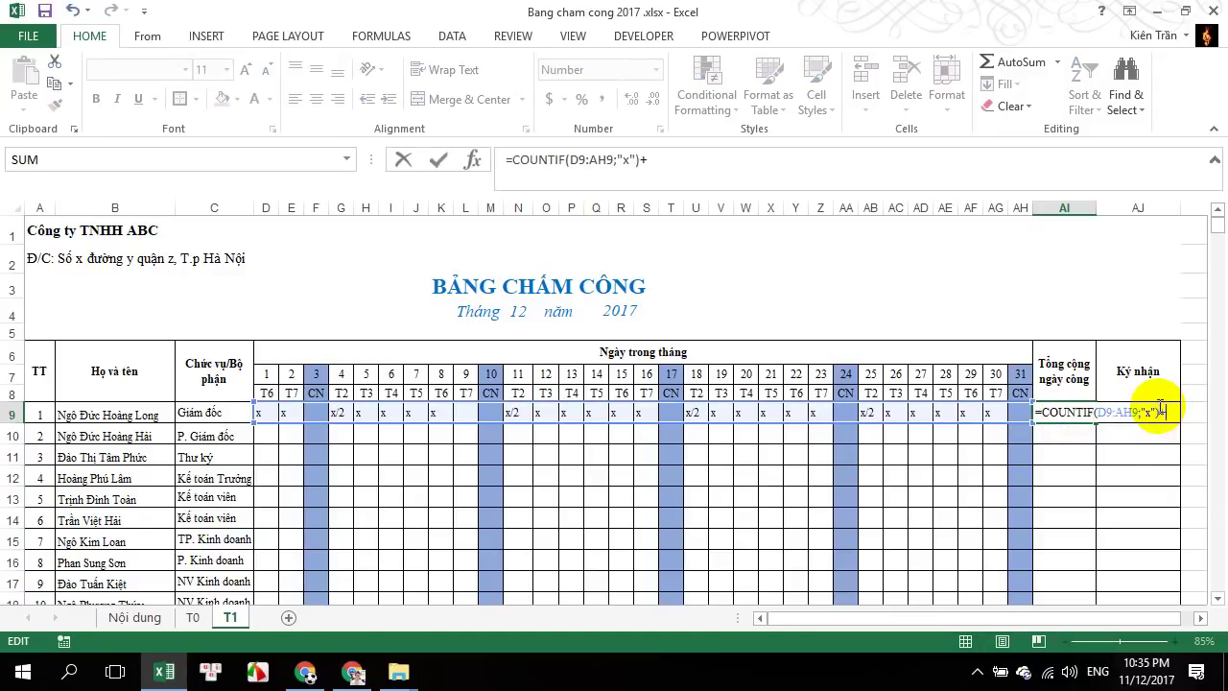
{"action": "type", "text": "coun"}
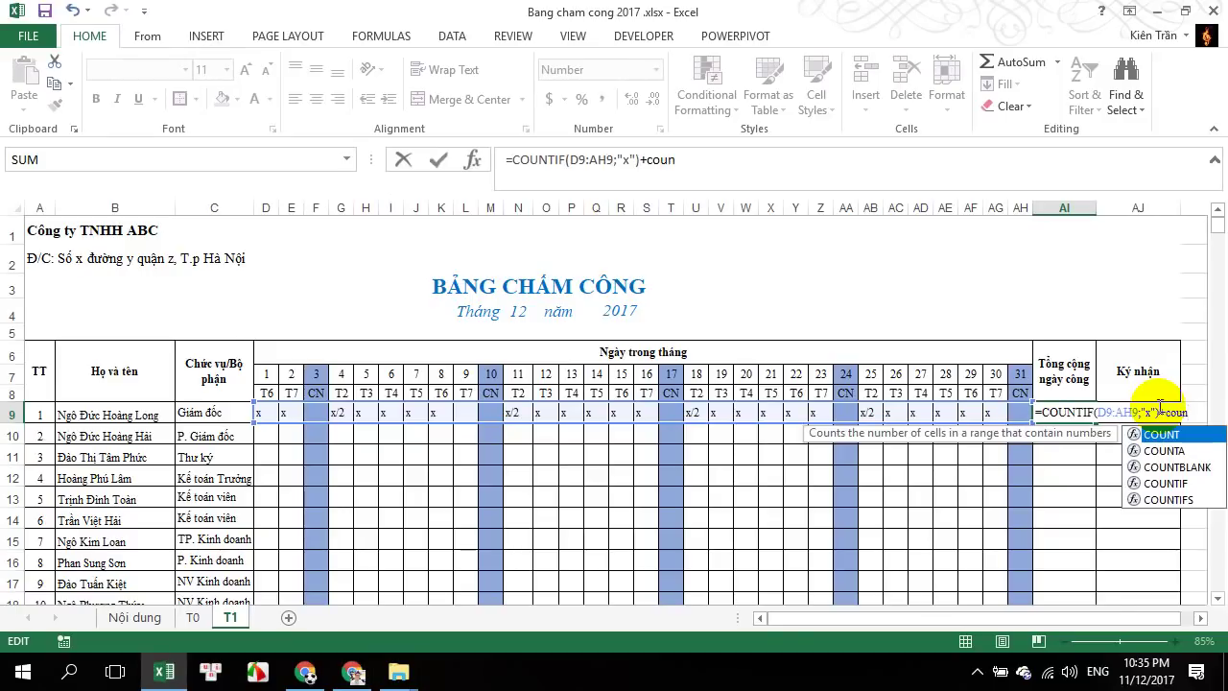
{"action": "type", "text": "tif("}
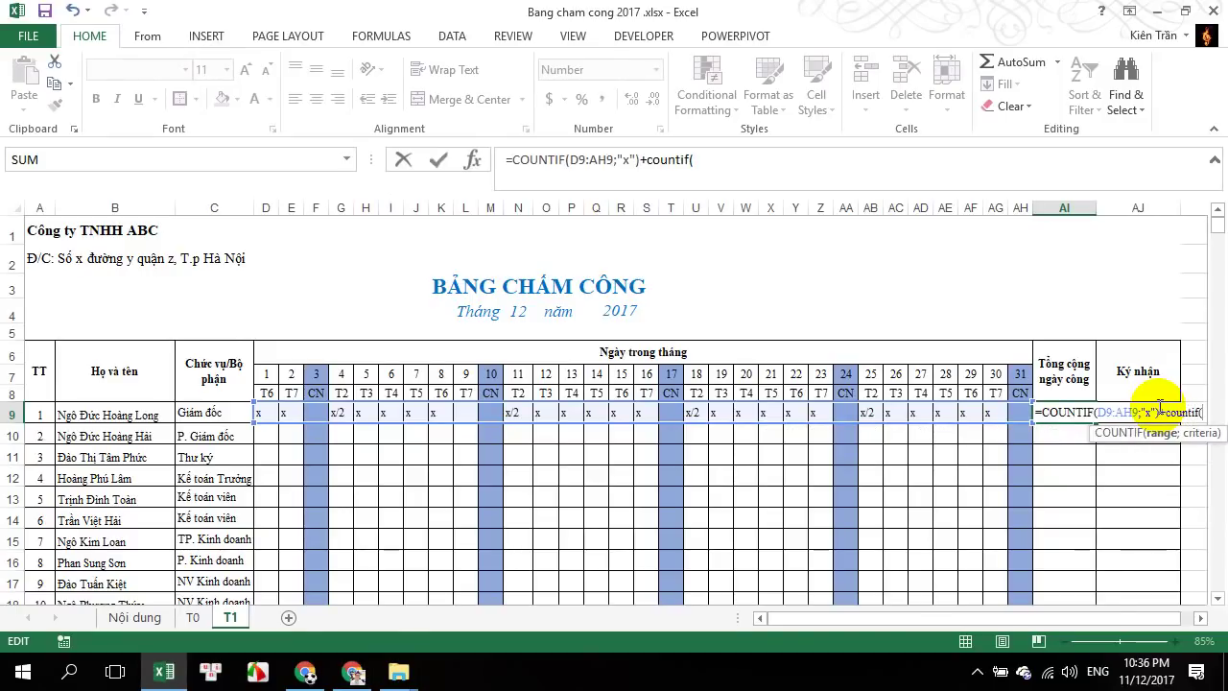
{"action": "left_click_drag", "start_coordinate": [271, 413], "coordinate": [1013, 414]}
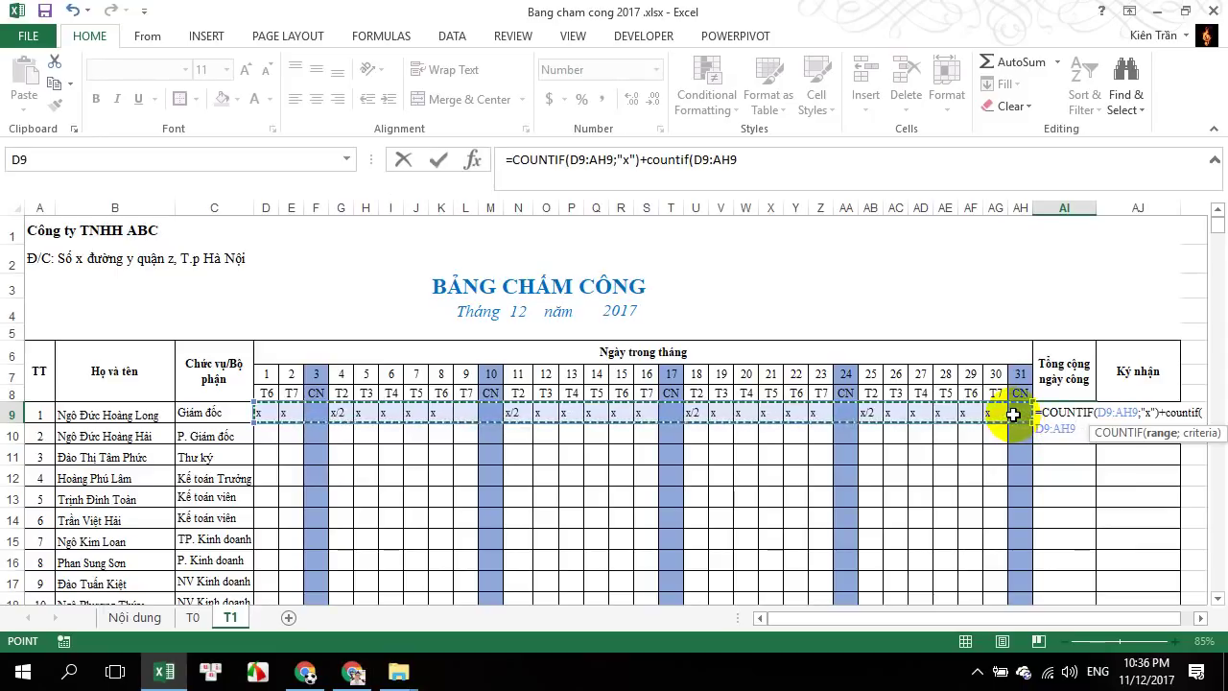
{"action": "type", "text": ";\"x/2"}
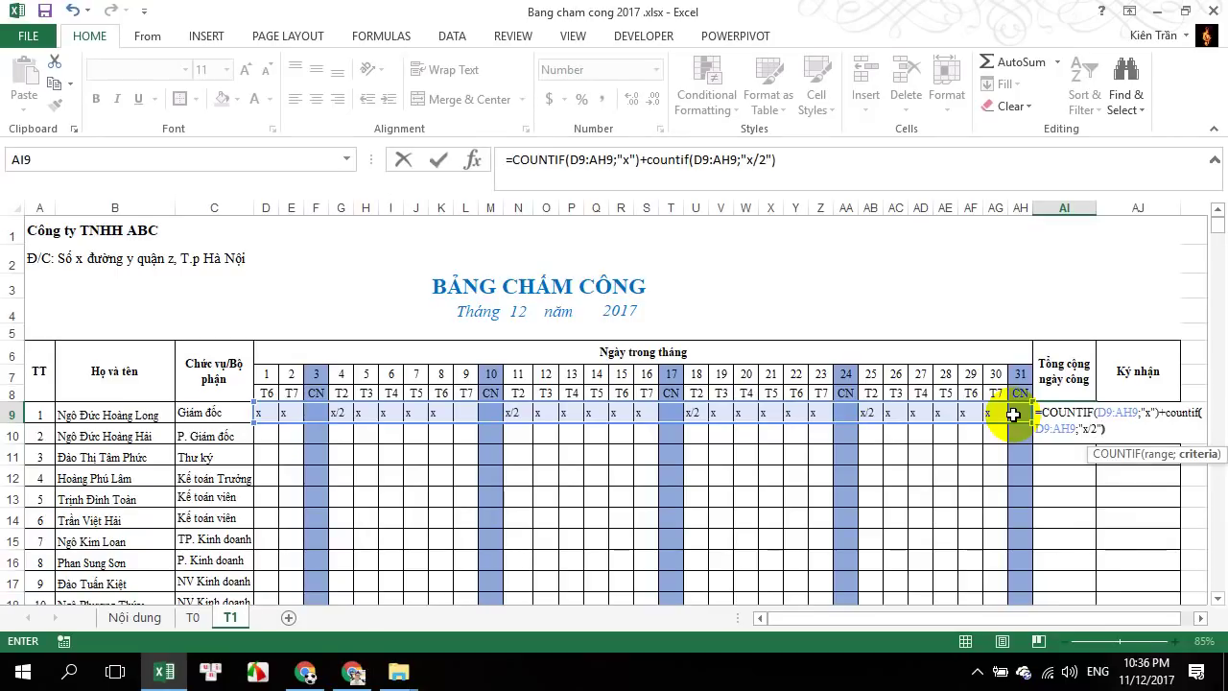
{"action": "type", "text": "/2"}
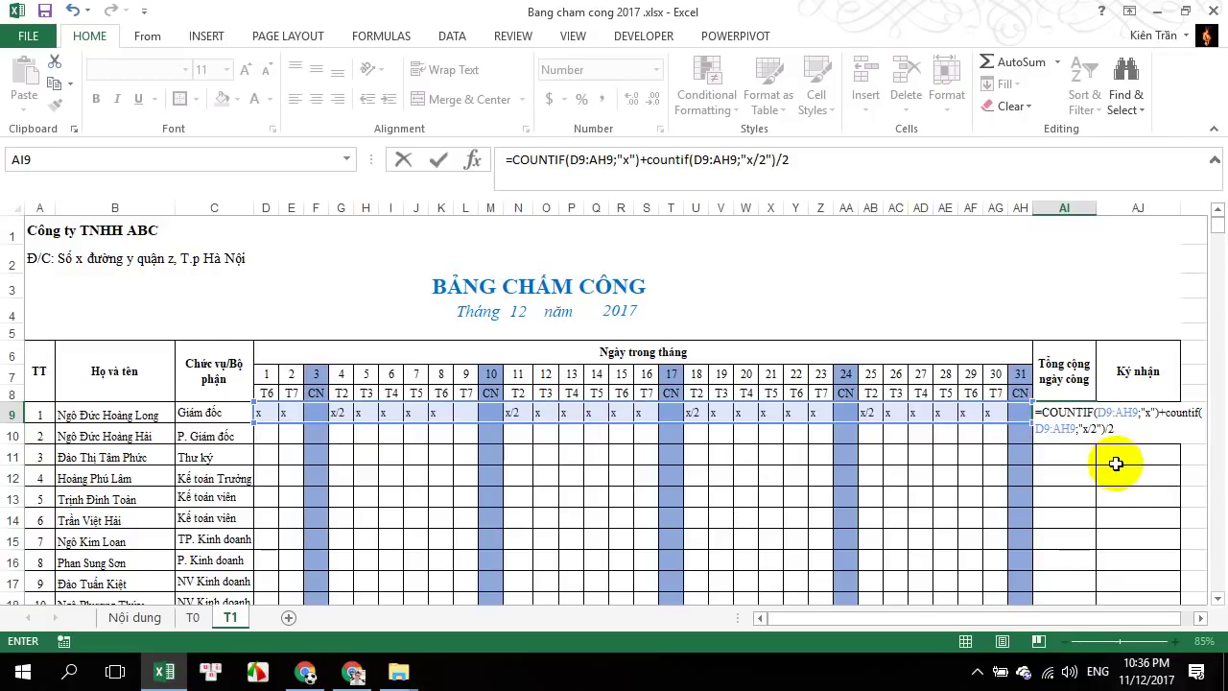
{"action": "key", "text": "Return"}
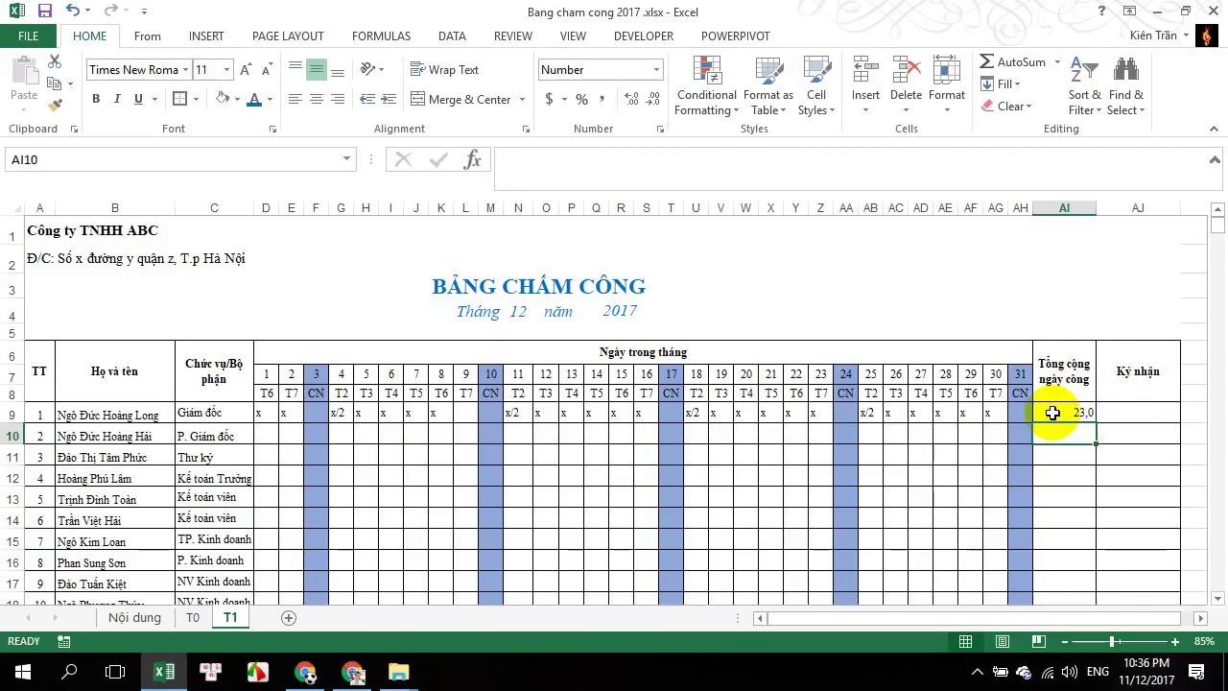
Fill AI9's workday formula down through AI22 for every employee
{"action": "left_click", "coordinate": [1077, 413]}
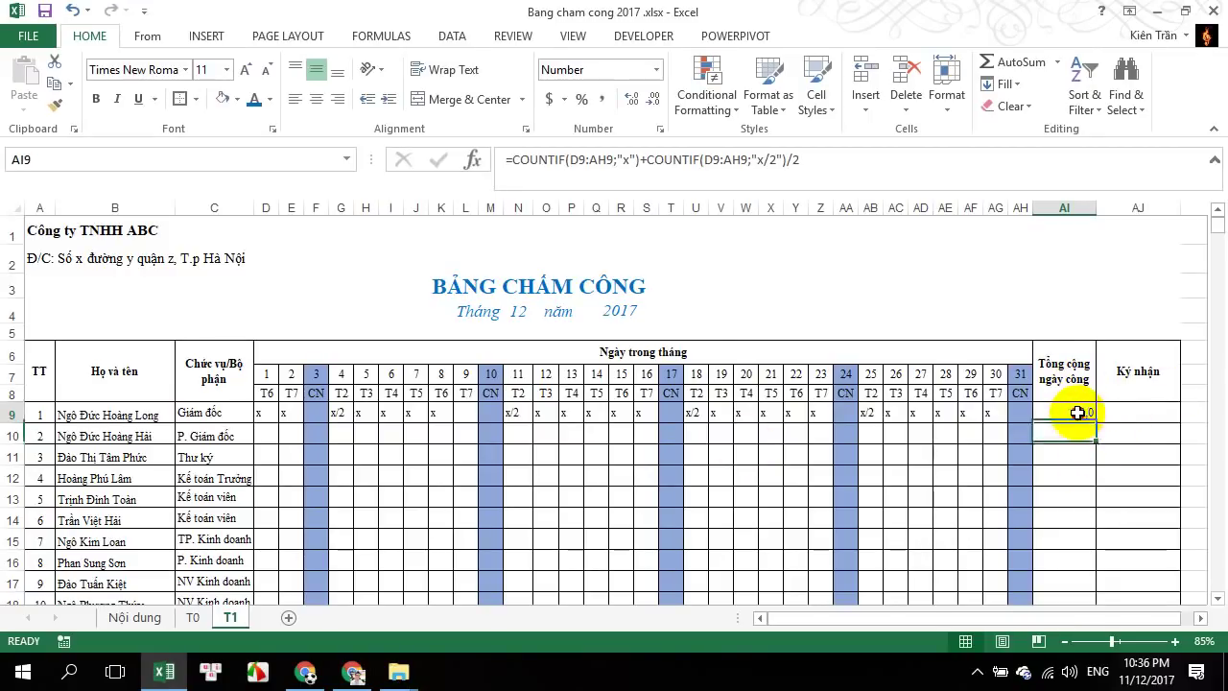
{"action": "double_click", "coordinate": [1079, 412]}
{"action": "key", "text": "Escape"}
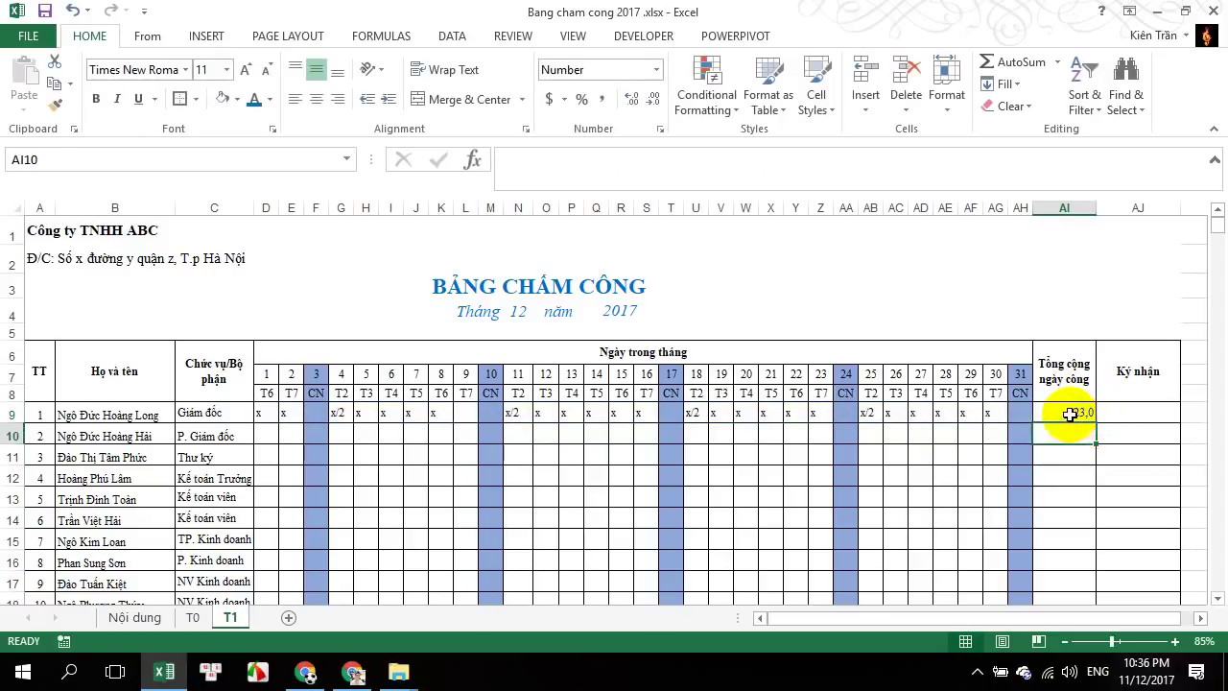
{"action": "left_click_drag", "start_coordinate": [1096, 423], "coordinate": [1091, 544]}
Confirm the AI23 column total =SUM(AI9:AI22) reads 23,0
{"action": "double_click", "coordinate": [1078, 560]}
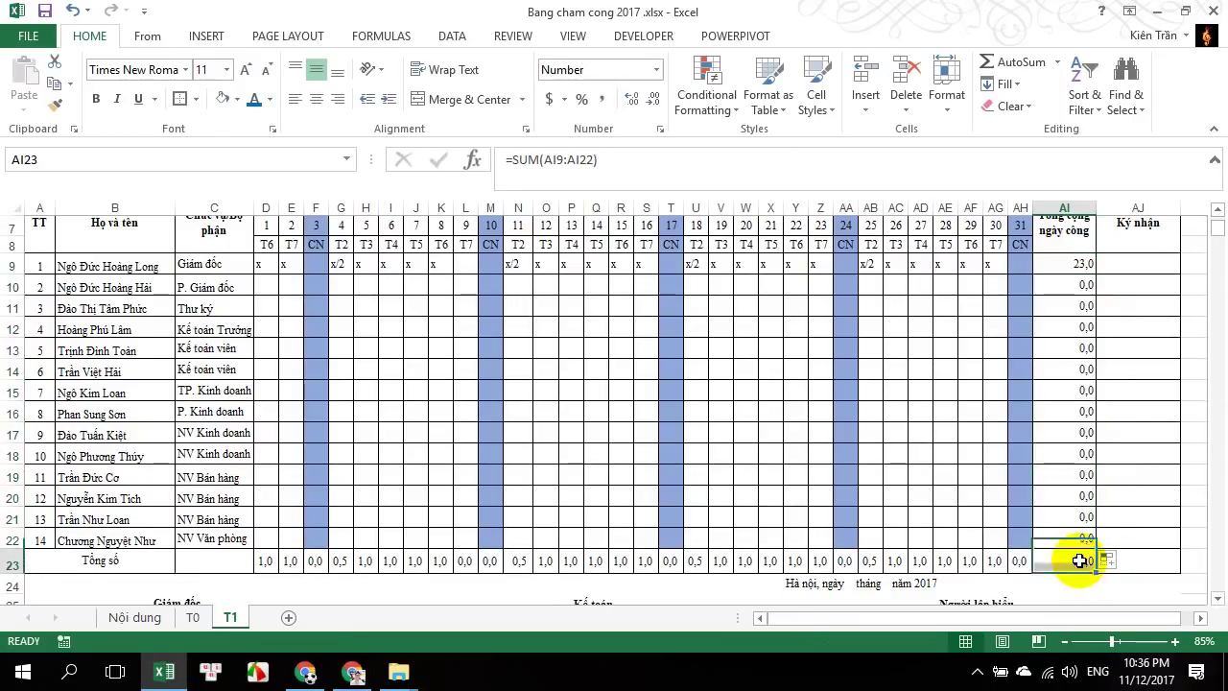
{"action": "key", "text": "Return"}
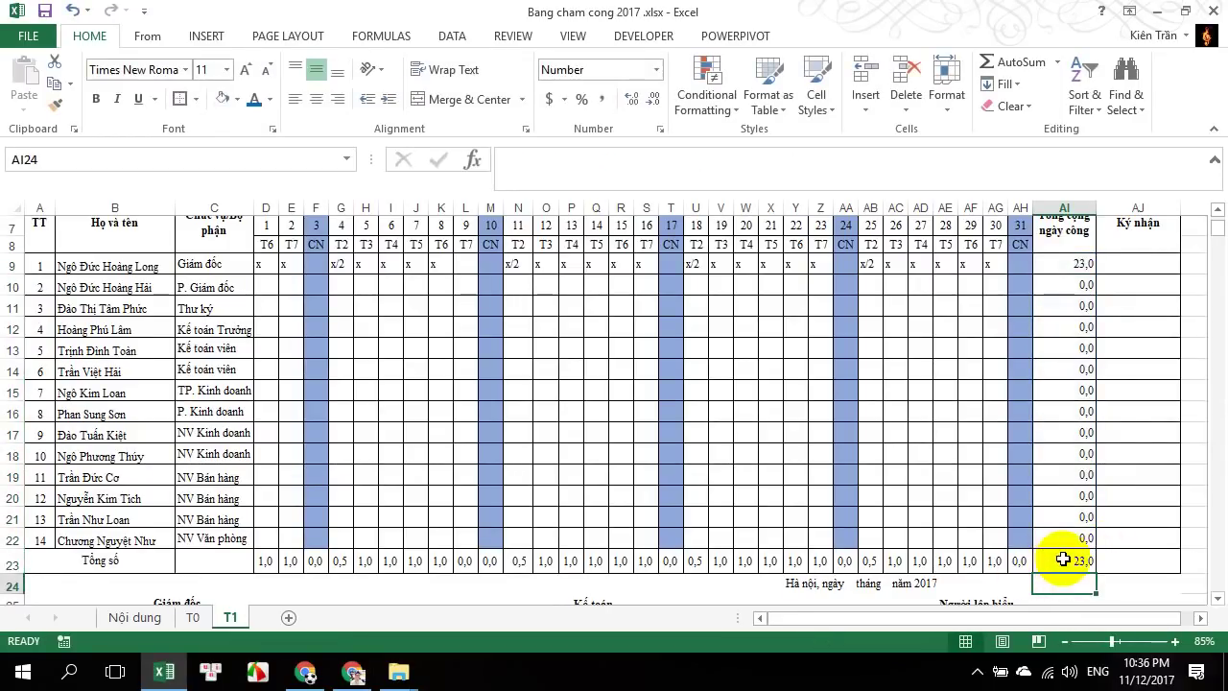
{"action": "scroll", "coordinate": [1074, 279], "scroll_direction": "up", "scroll_amount": 1}
{"action": "scroll", "coordinate": [1085, 512], "scroll_direction": "down", "scroll_amount": 1}
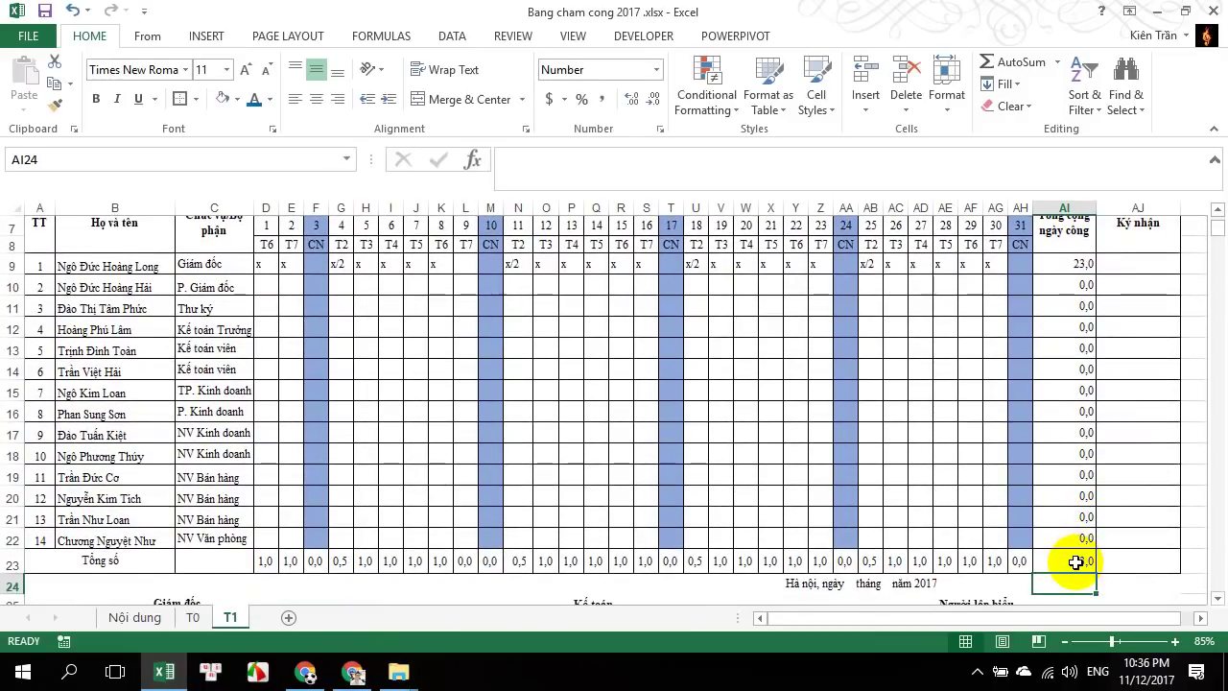
{"action": "scroll", "coordinate": [1075, 562], "scroll_direction": "up", "scroll_amount": 1}
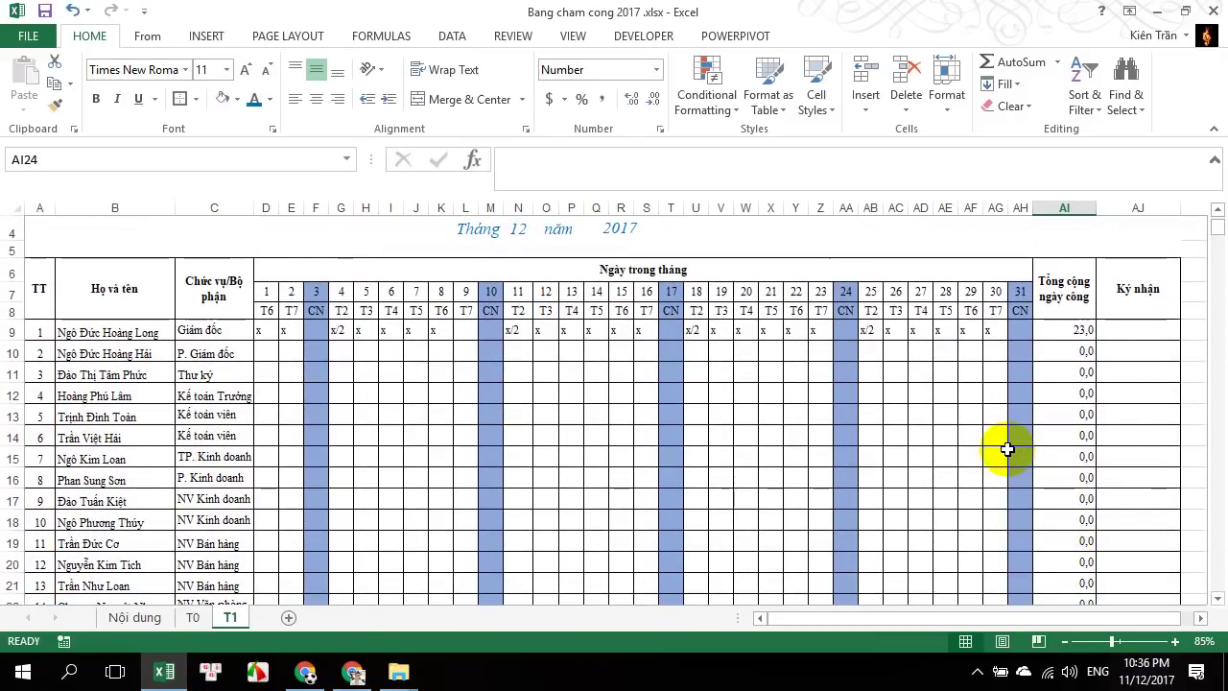
{"action": "scroll", "coordinate": [599, 407], "scroll_direction": "up", "scroll_amount": 1}
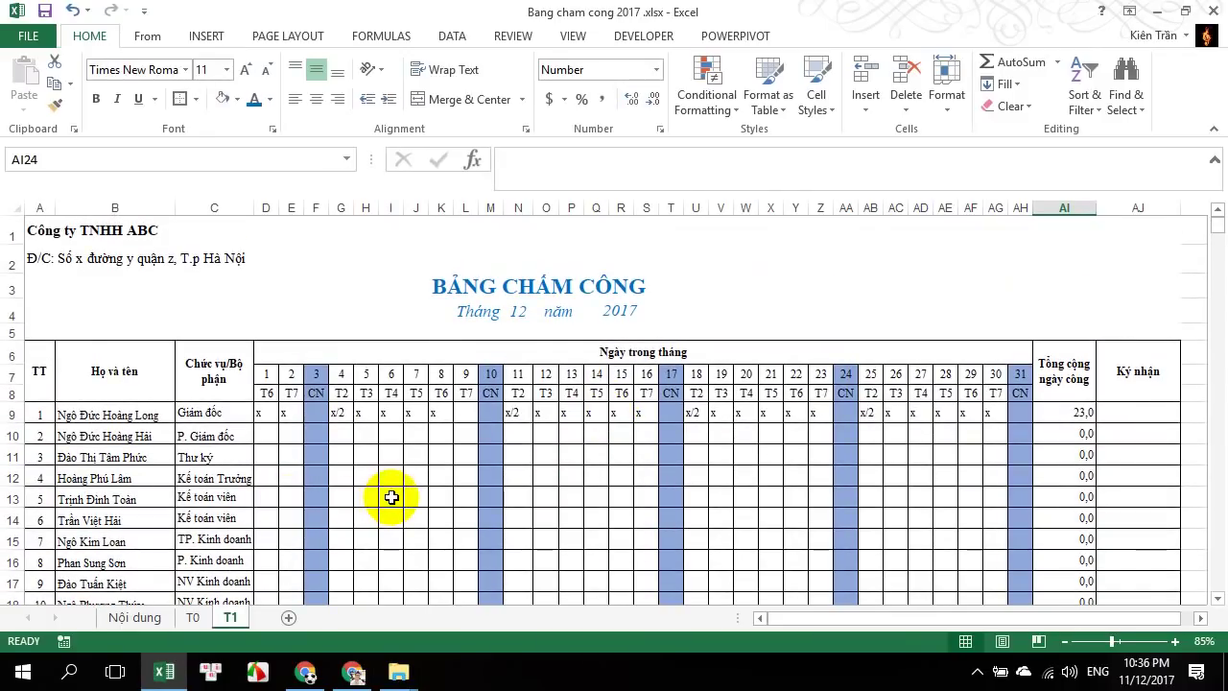
Review the objective, conditional formatting and mid-month cutoff items on Nội dung, then go to T1
{"action": "left_click", "coordinate": [137, 617]}
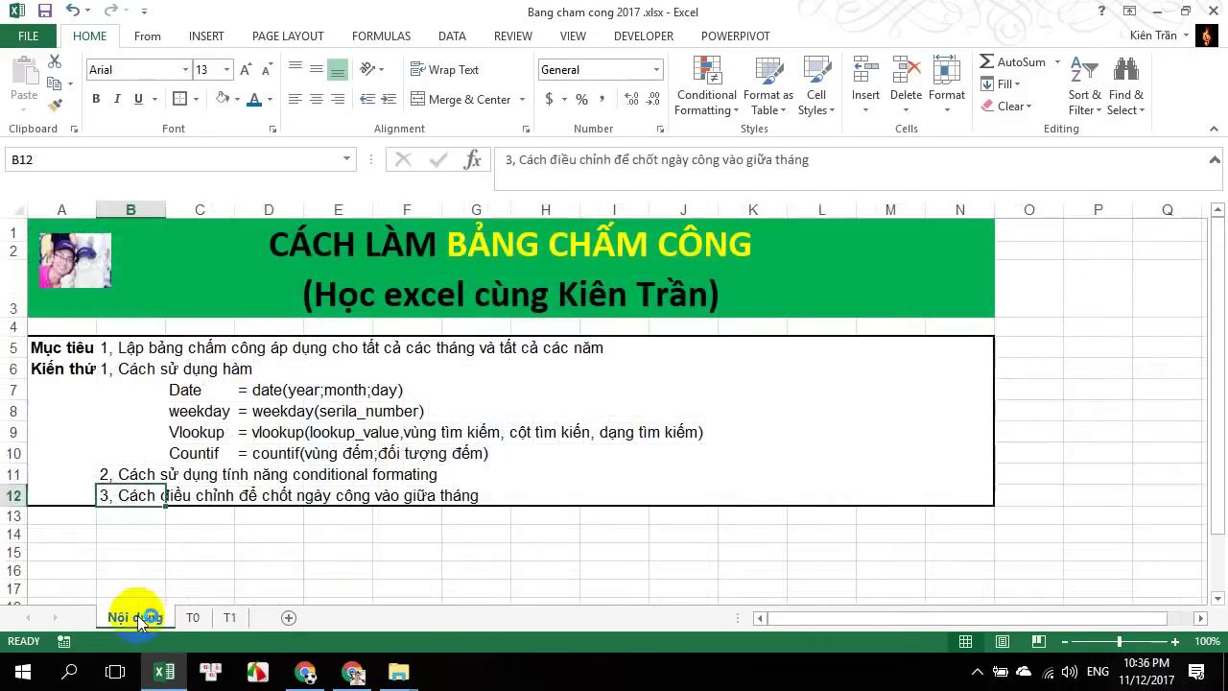
{"action": "left_click", "coordinate": [130, 349]}
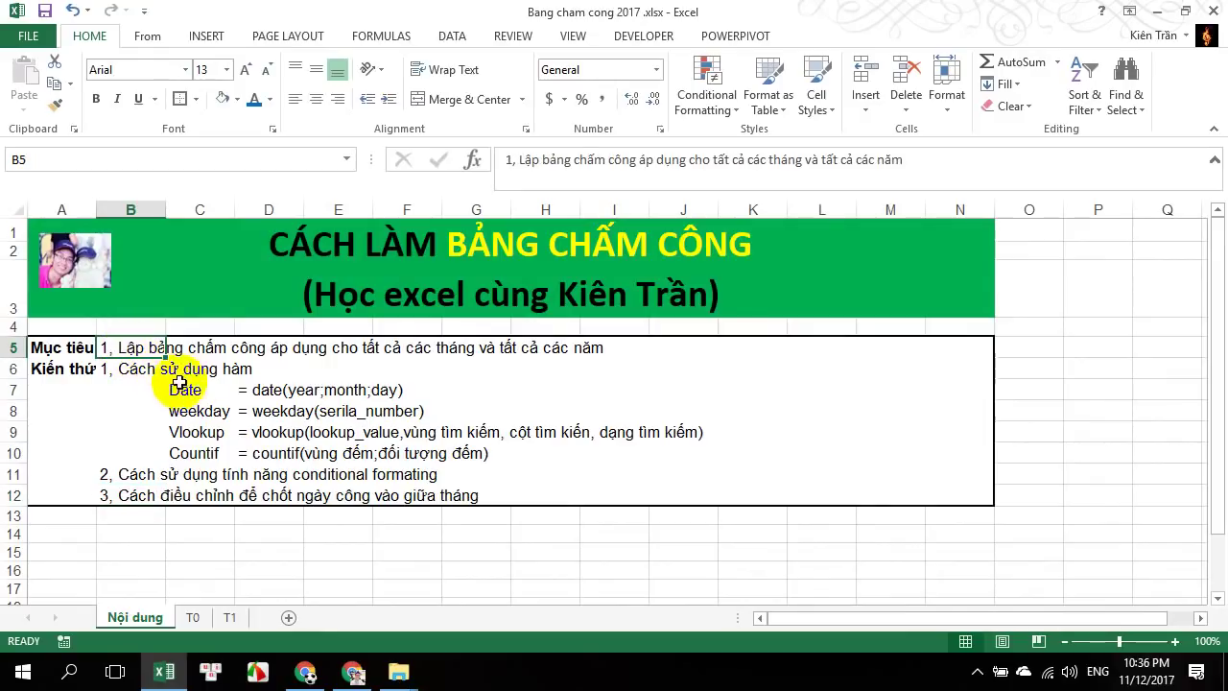
{"action": "left_click", "coordinate": [131, 474]}
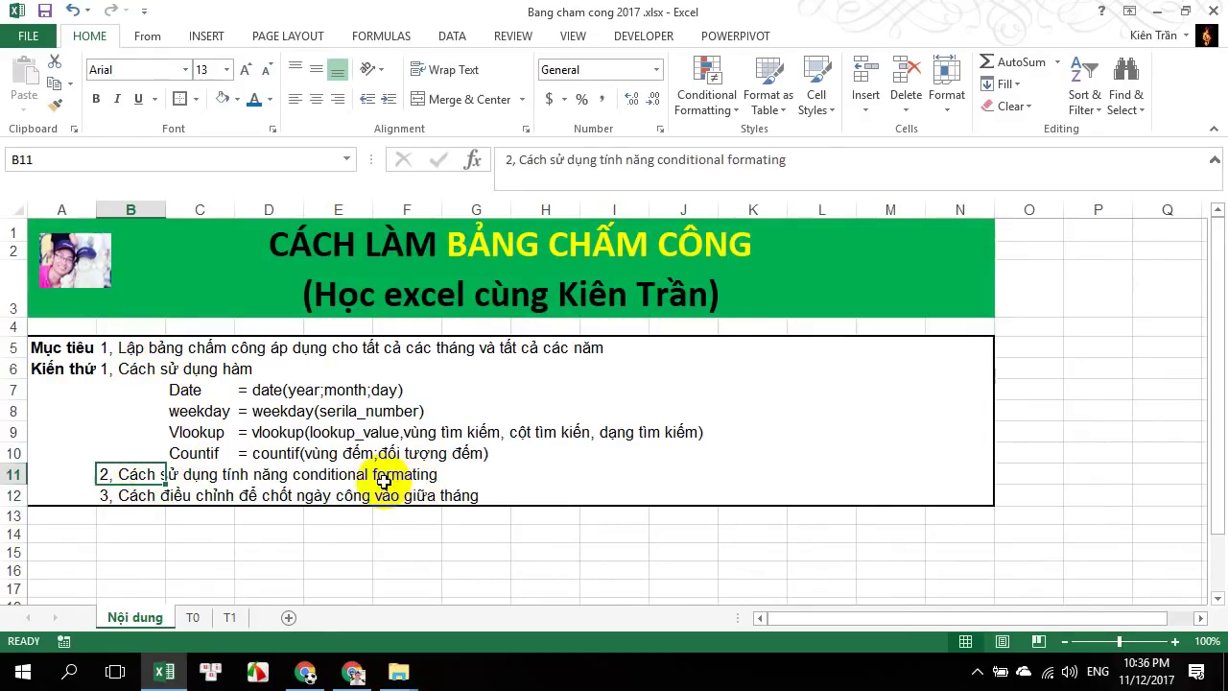
{"action": "left_click", "coordinate": [149, 498]}
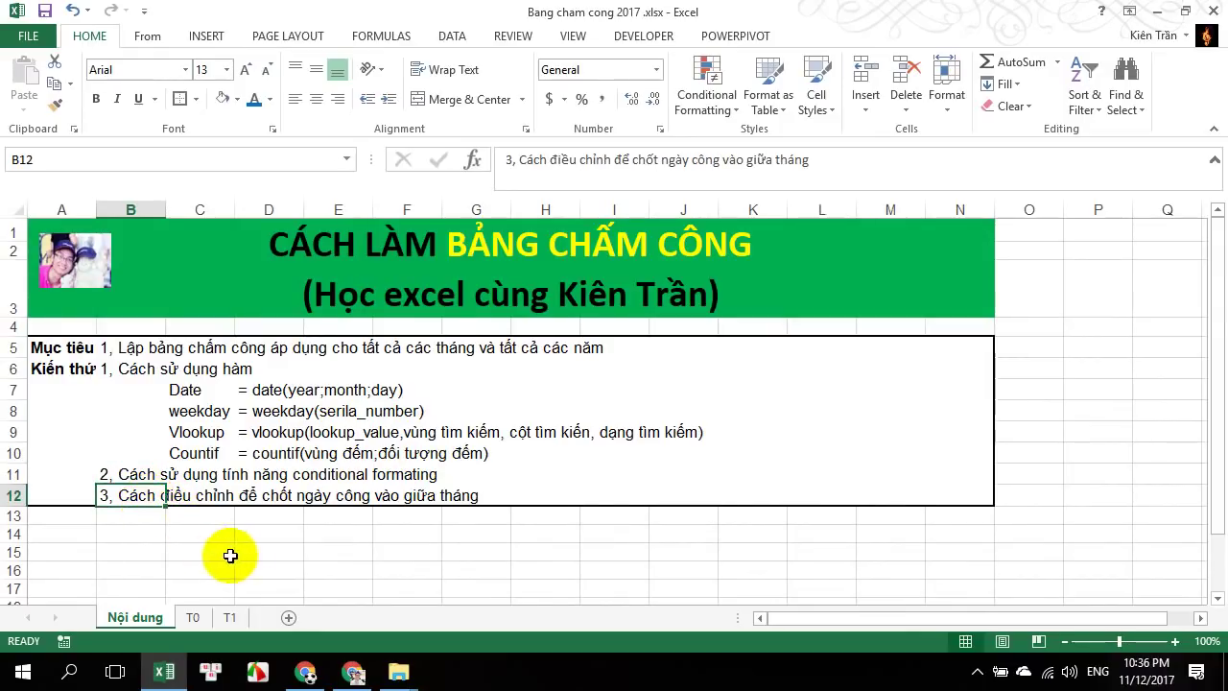
{"action": "left_click", "coordinate": [230, 618]}
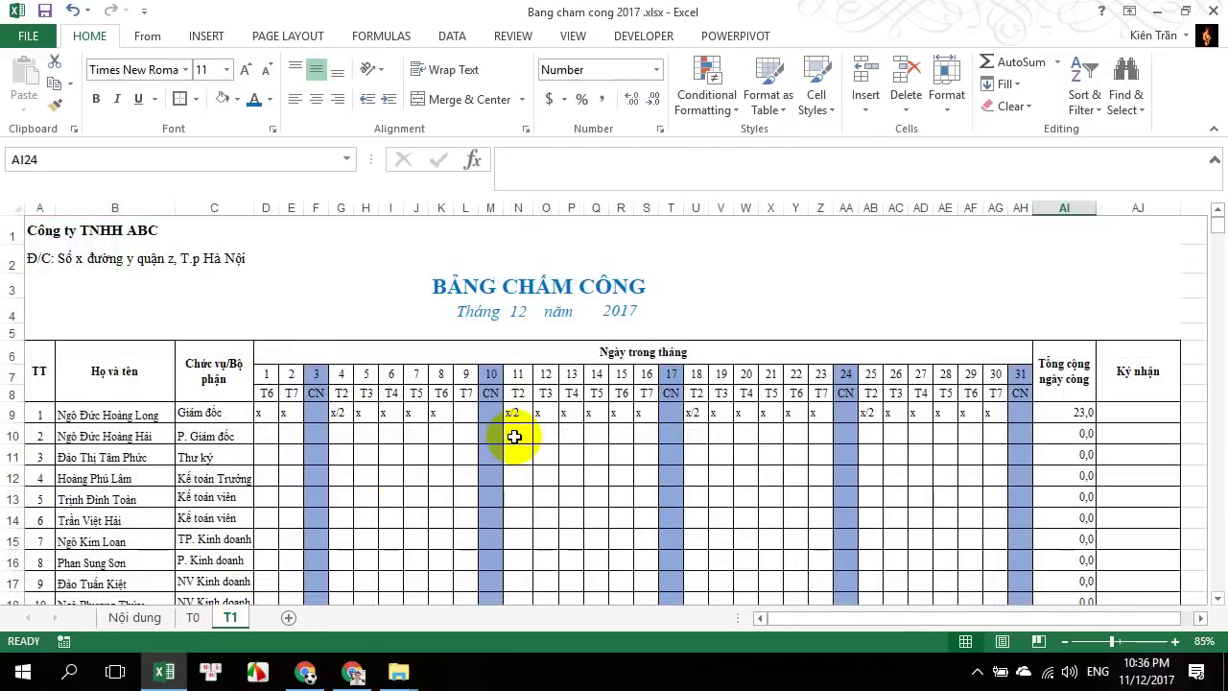
Change D7's start-date formula to =DATE(Q4;N4;15)
{"action": "double_click", "coordinate": [261, 392]}
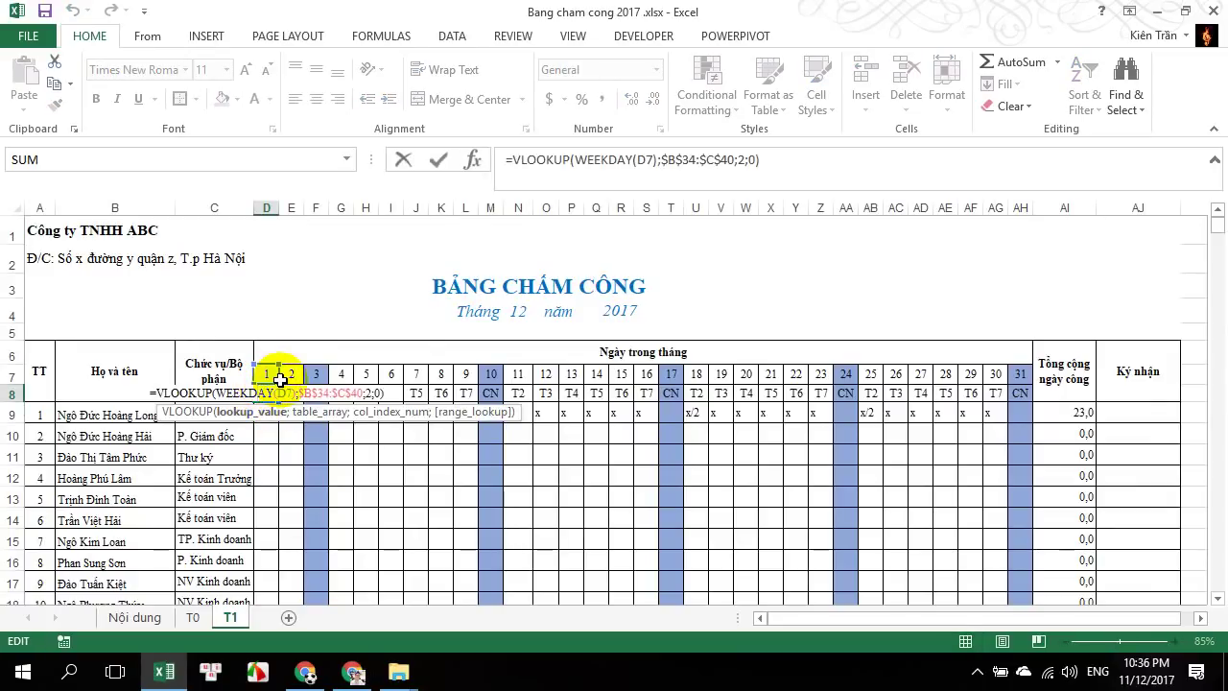
{"action": "key", "text": "Return"}
{"action": "double_click", "coordinate": [279, 375]}
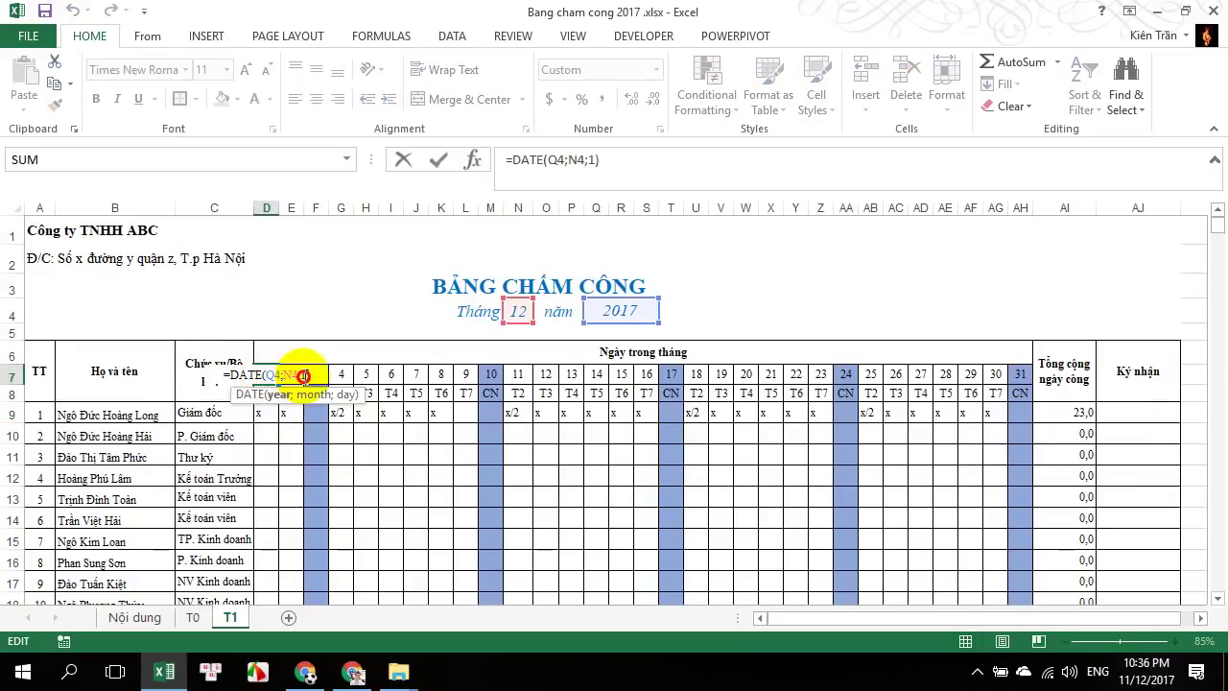
{"action": "left_click", "coordinate": [303, 375]}
{"action": "key", "text": "Delete"}
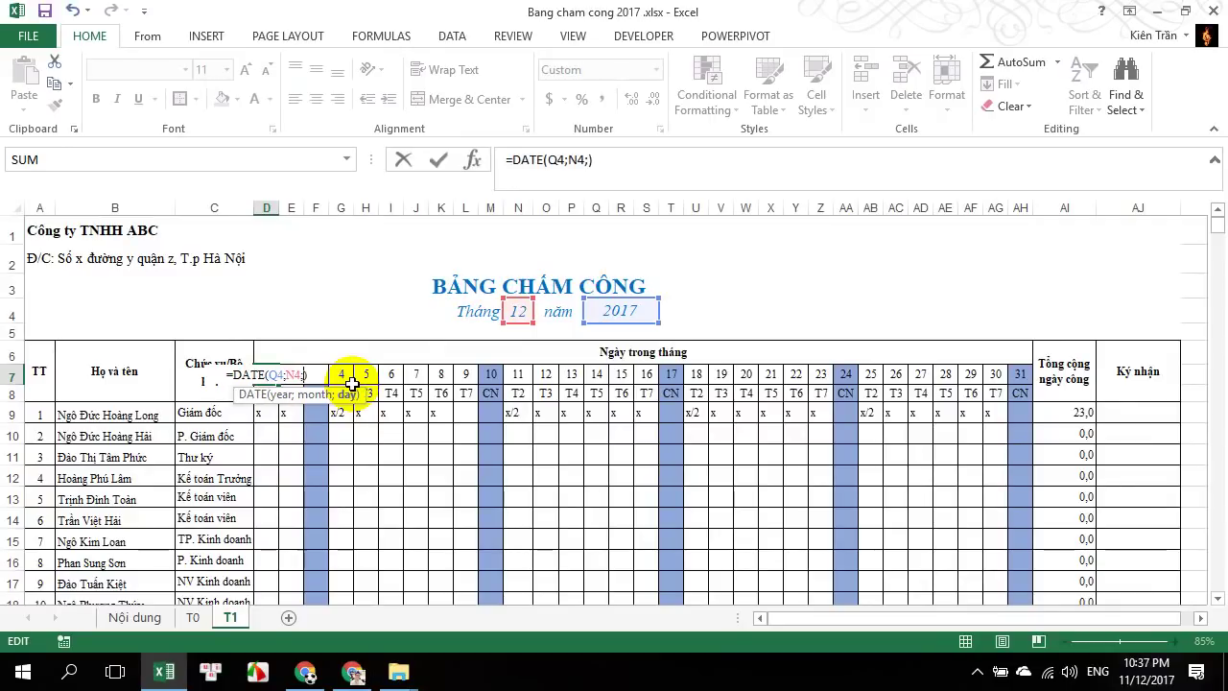
{"action": "type", "text": "15"}
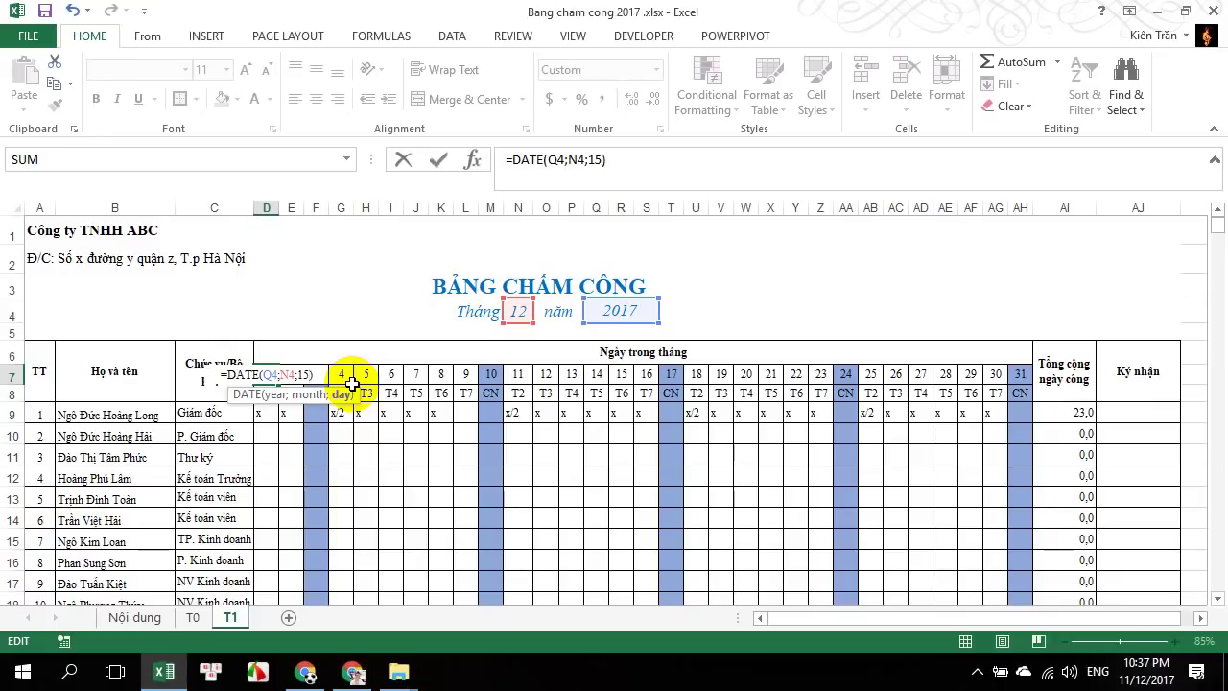
{"action": "key", "text": "Return"}
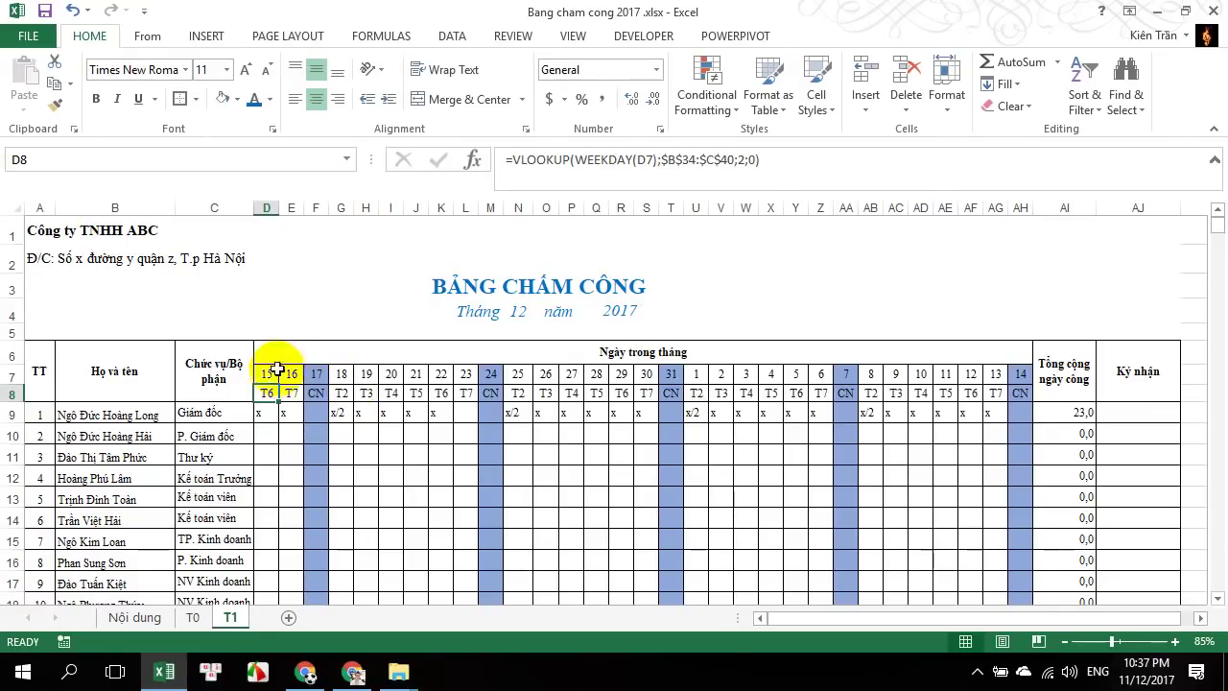
Verify the day headers now run from D7 on the 15th to AH7 on the 14th
{"action": "left_click", "coordinate": [265, 373]}
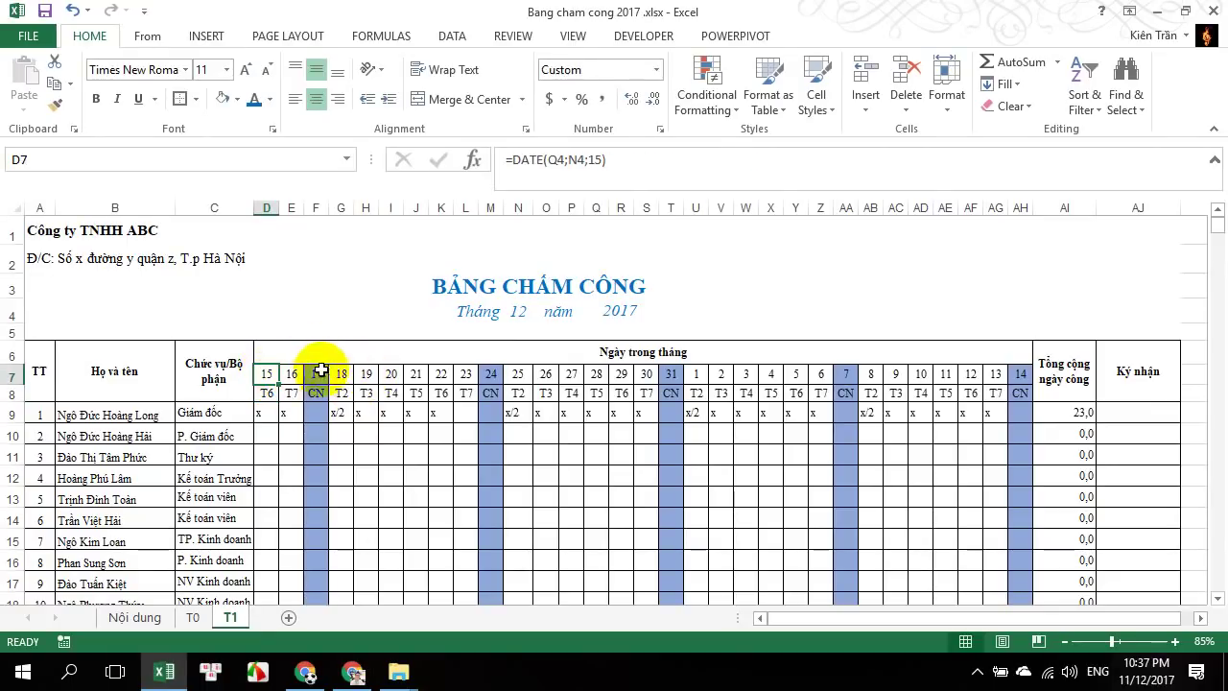
{"action": "left_click", "coordinate": [1024, 374]}
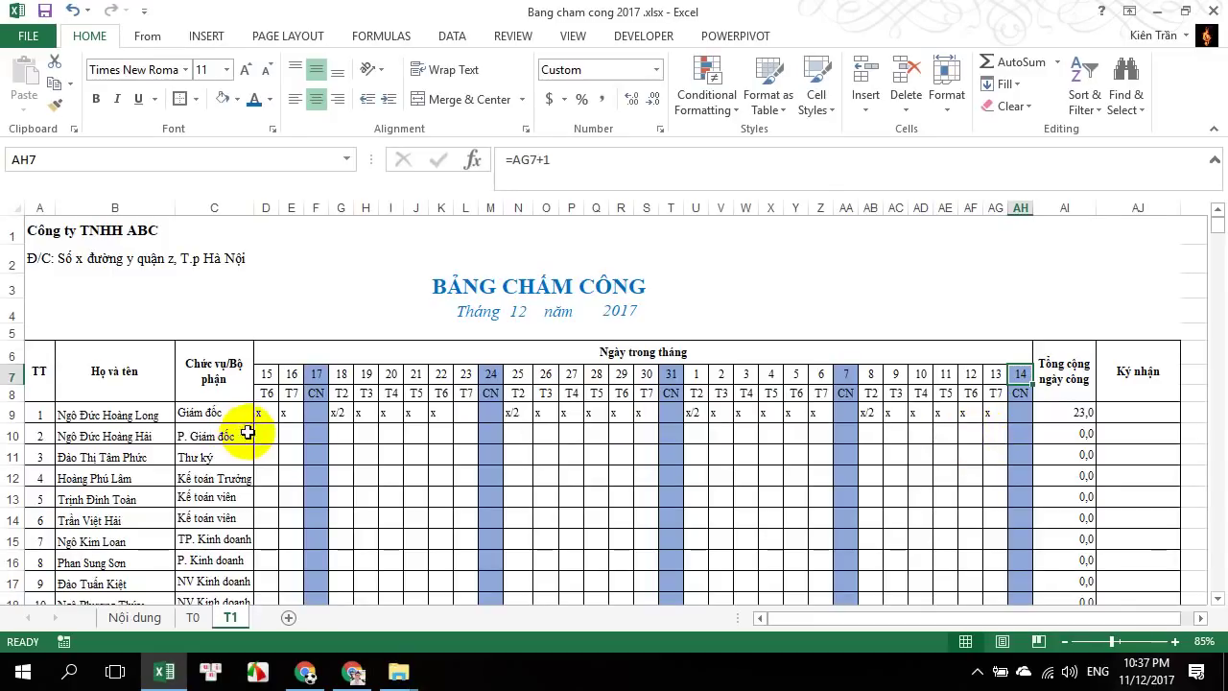
{"action": "scroll", "coordinate": [809, 411], "scroll_direction": "down", "scroll_amount": 1}
{"action": "scroll", "coordinate": [809, 411], "scroll_direction": "up", "scroll_amount": 1}
{"action": "scroll", "coordinate": [726, 397], "scroll_direction": "down", "scroll_amount": 1}
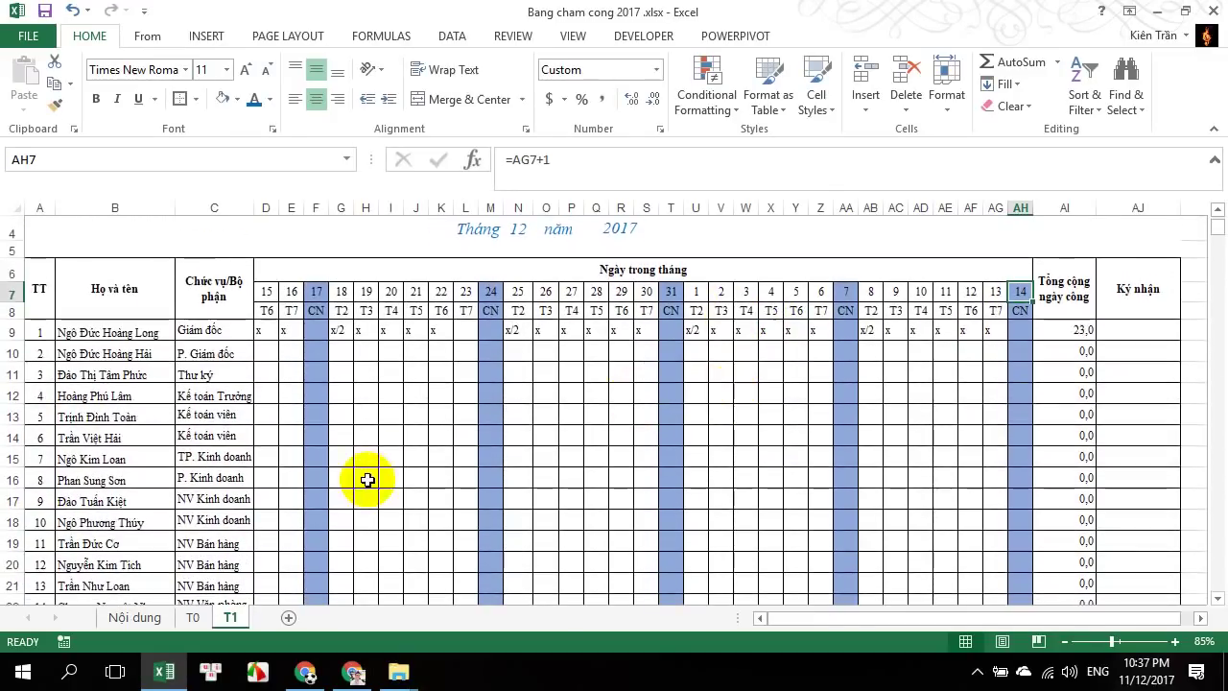
{"action": "scroll", "coordinate": [364, 480], "scroll_direction": "down", "scroll_amount": 1}
{"action": "scroll", "coordinate": [407, 345], "scroll_direction": "up", "scroll_amount": 2}
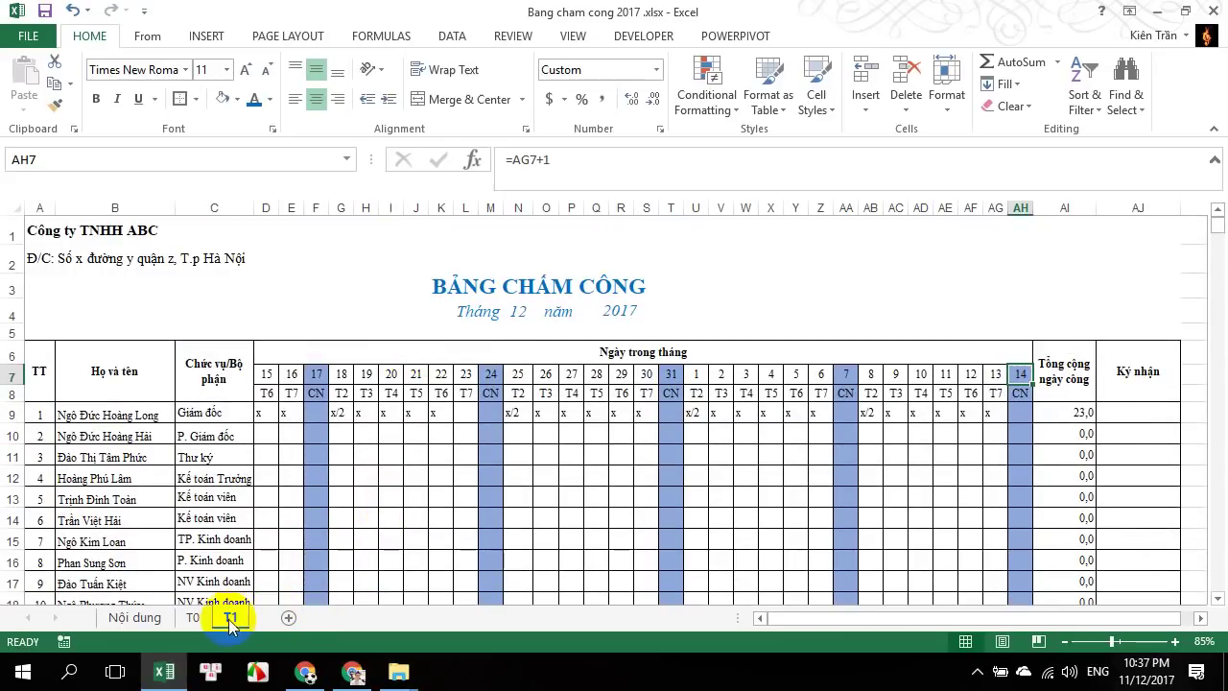
{"action": "scroll", "coordinate": [277, 573], "scroll_direction": "down", "scroll_amount": 1}
{"action": "scroll", "coordinate": [278, 572], "scroll_direction": "down", "scroll_amount": 1}
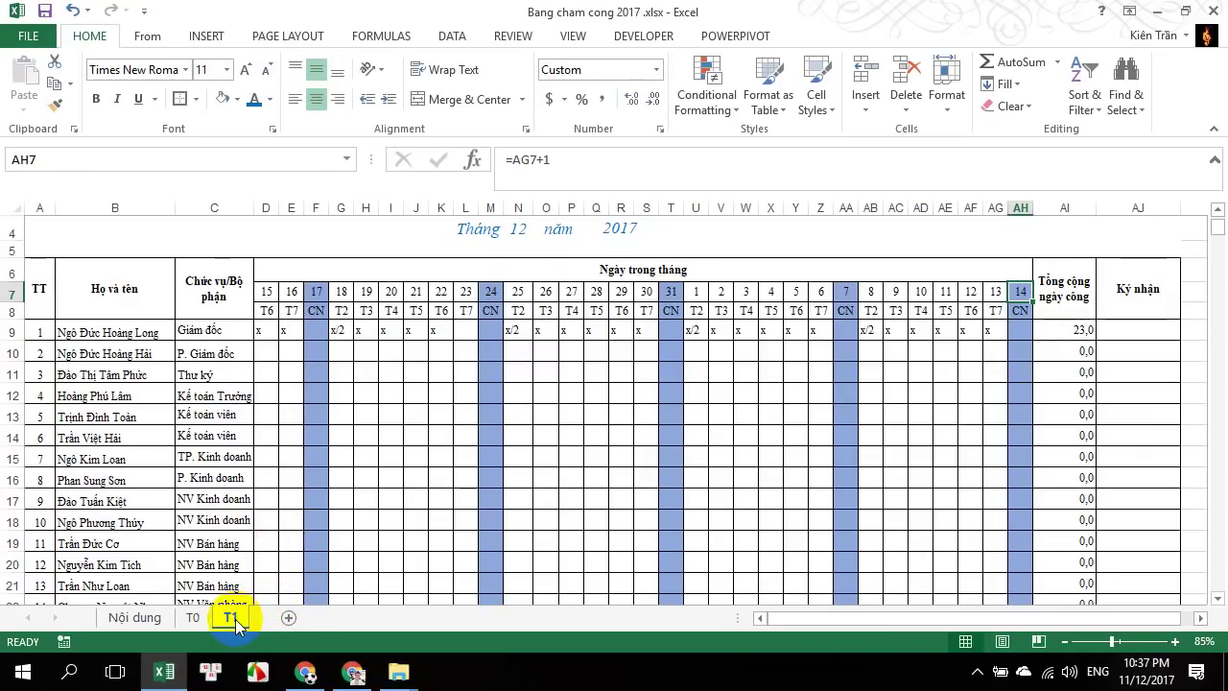
Duplicate the T1 sheet twice, naming the copies T2 and T3
{"action": "left_click_drag", "start_coordinate": [235, 619], "coordinate": [283, 619], "text": "ctrl"}
{"action": "double_click", "coordinate": [281, 618]}
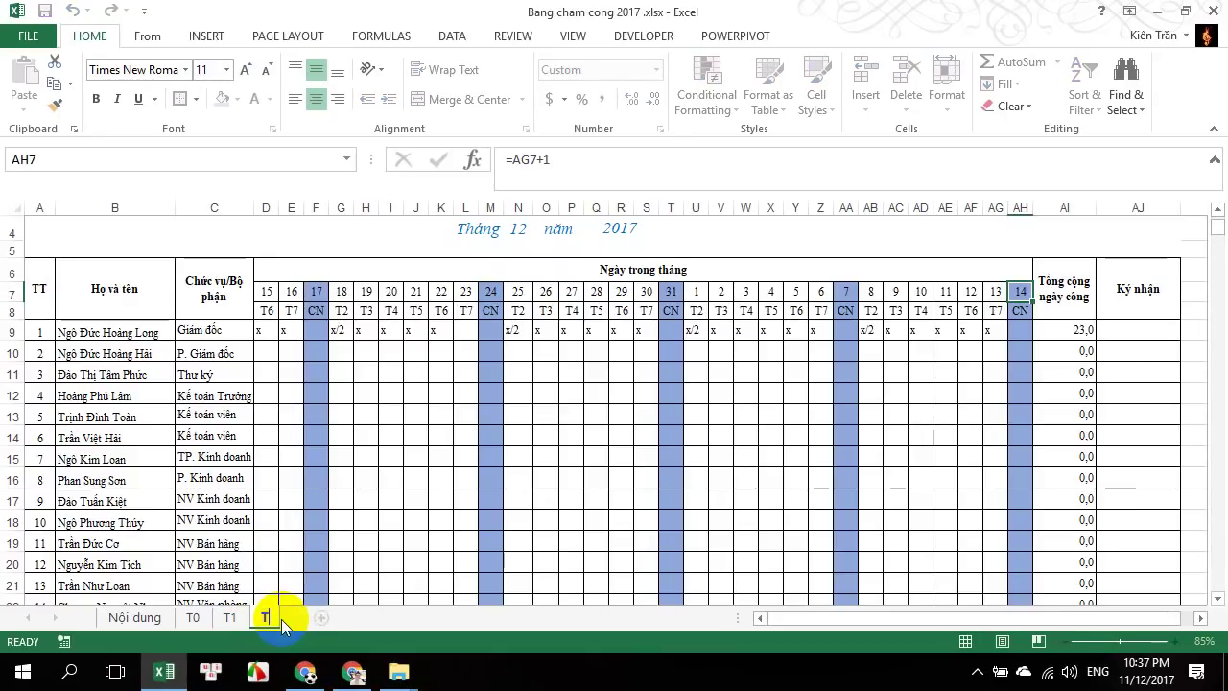
{"action": "type", "text": "2"}
{"action": "key", "text": "Return"}
{"action": "left_click_drag", "start_coordinate": [313, 616], "coordinate": [314, 617], "text": "ctrl"}
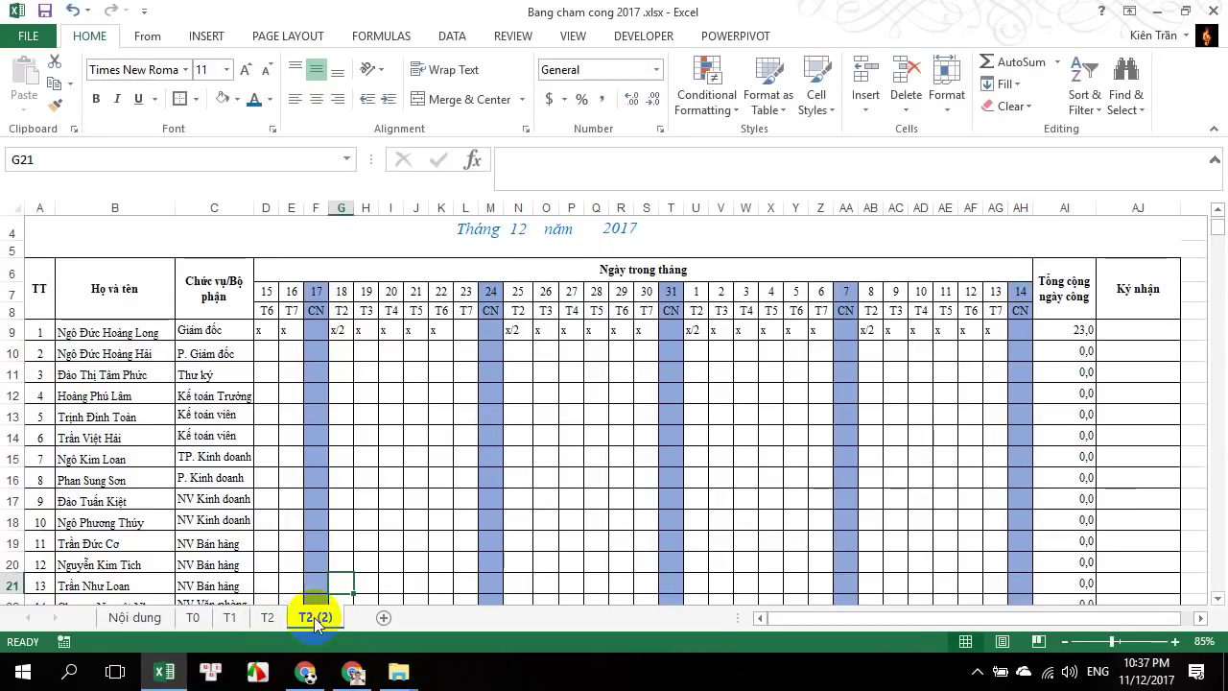
{"action": "double_click", "coordinate": [317, 616]}
{"action": "type", "text": "T3"}
{"action": "left_click", "coordinate": [347, 599]}
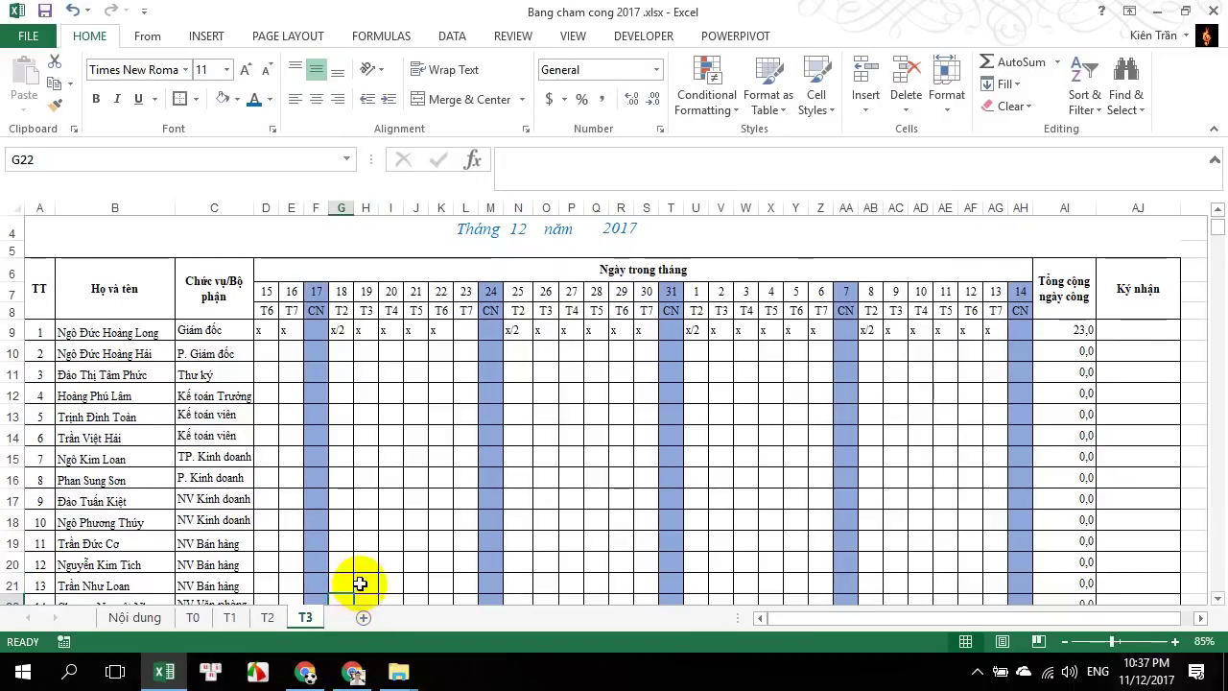
Set the month in N4 of sheet T3 to 3, then return to T1
{"action": "scroll", "coordinate": [470, 537], "scroll_direction": "up", "scroll_amount": 1}
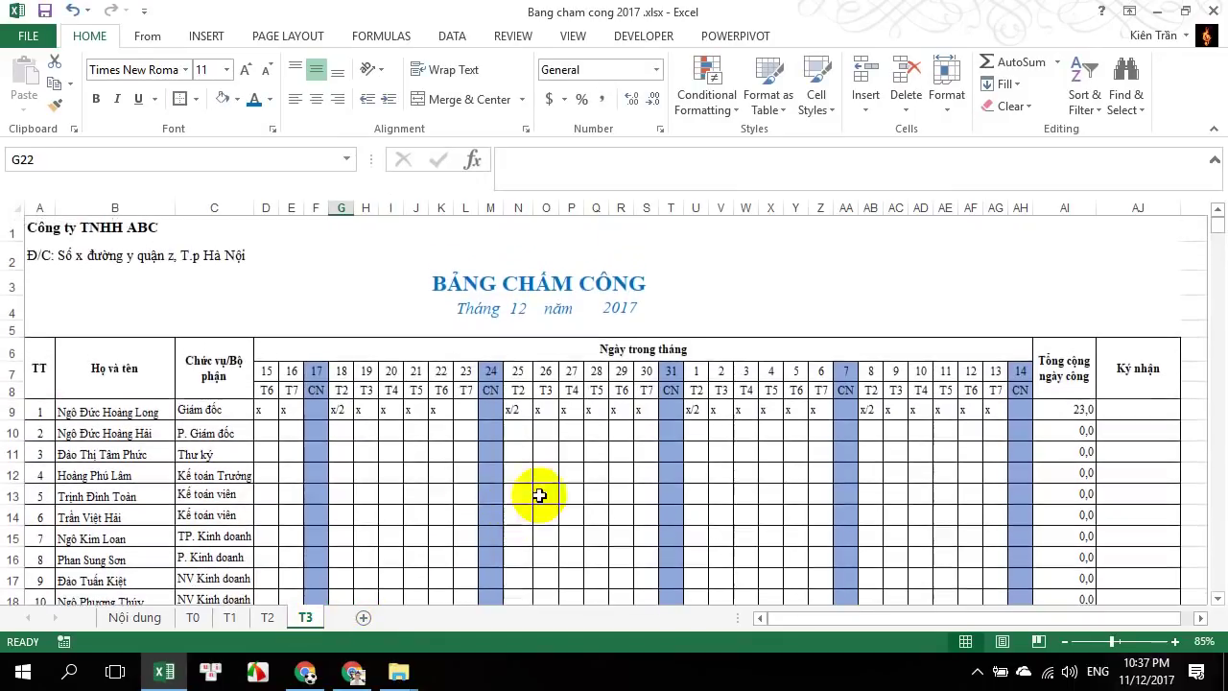
{"action": "left_click", "coordinate": [514, 312]}
{"action": "type", "text": "3"}
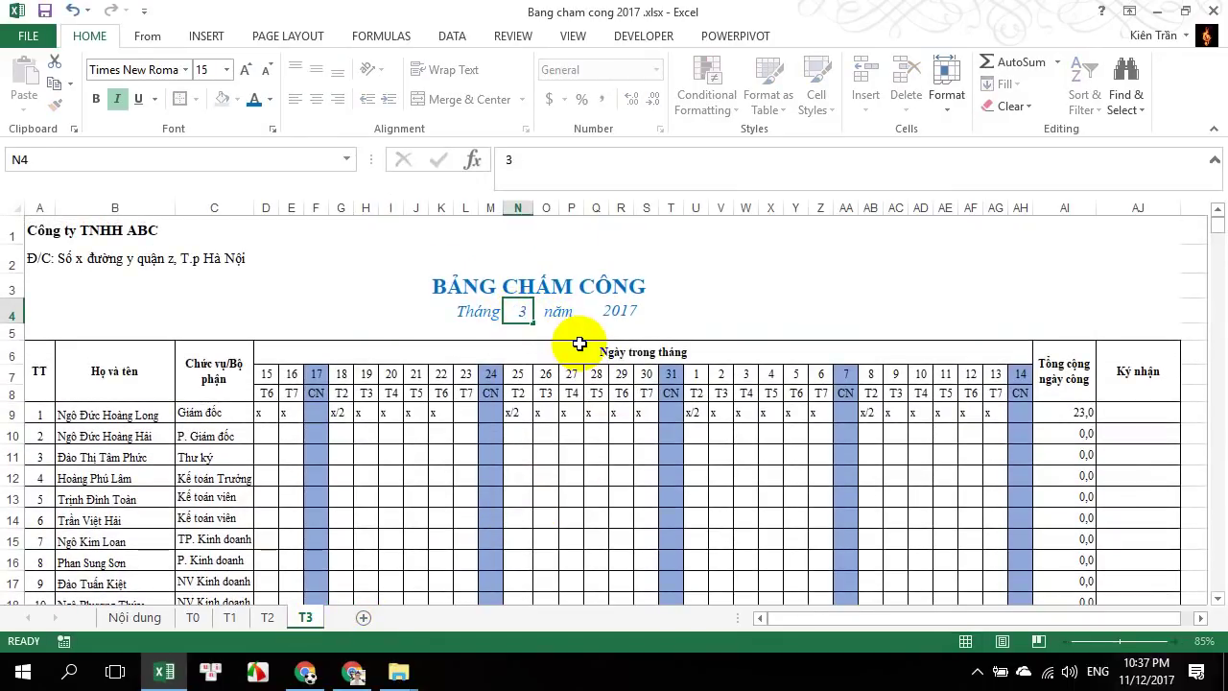
{"action": "key", "text": "Return"}
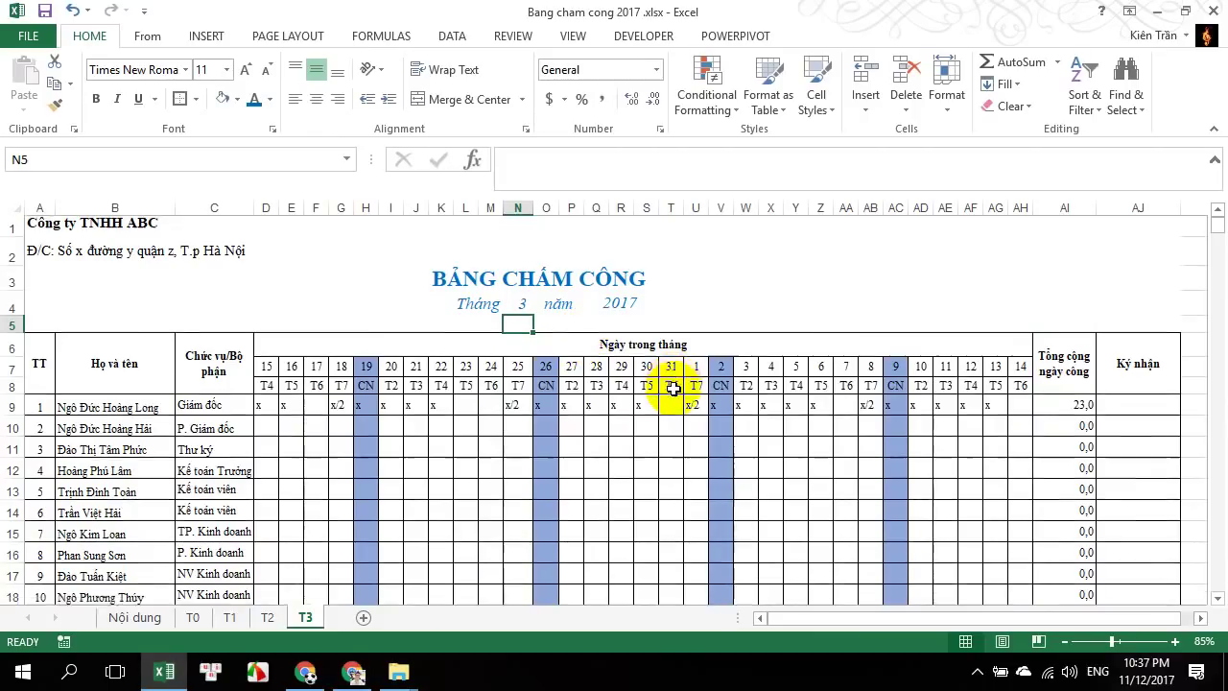
{"action": "scroll", "coordinate": [671, 384], "scroll_direction": "down", "scroll_amount": 1}
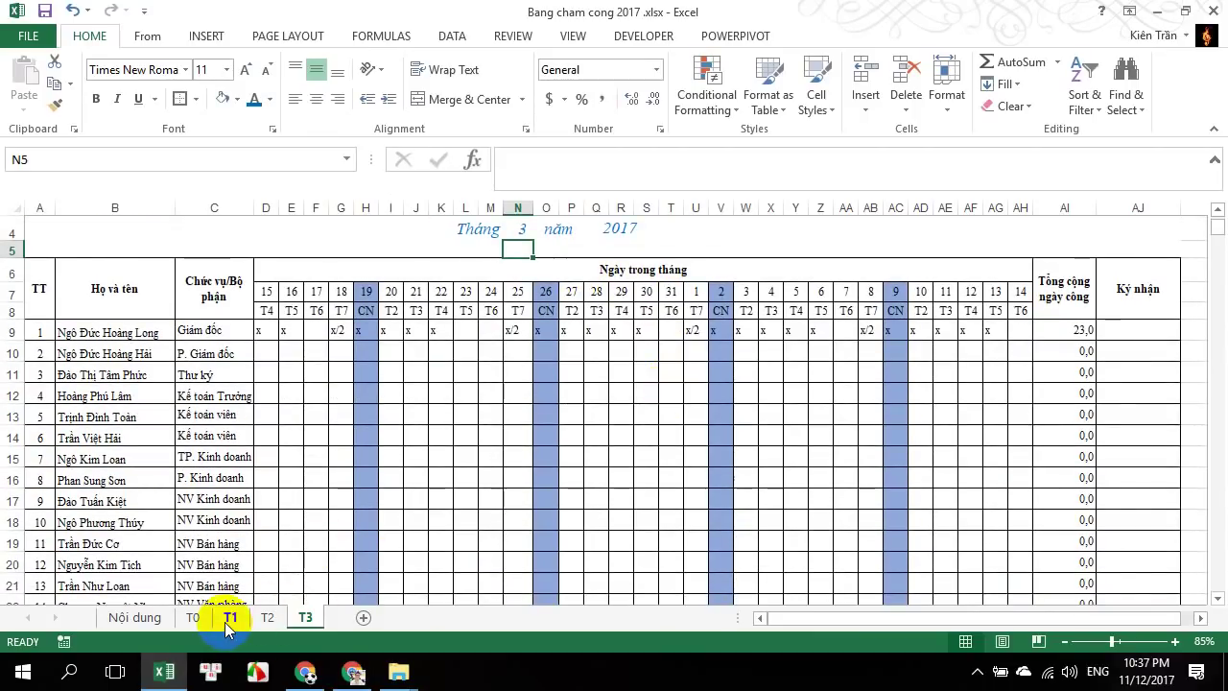
{"action": "left_click", "coordinate": [229, 622]}
{"action": "scroll", "coordinate": [471, 501], "scroll_direction": "up", "scroll_amount": 1}
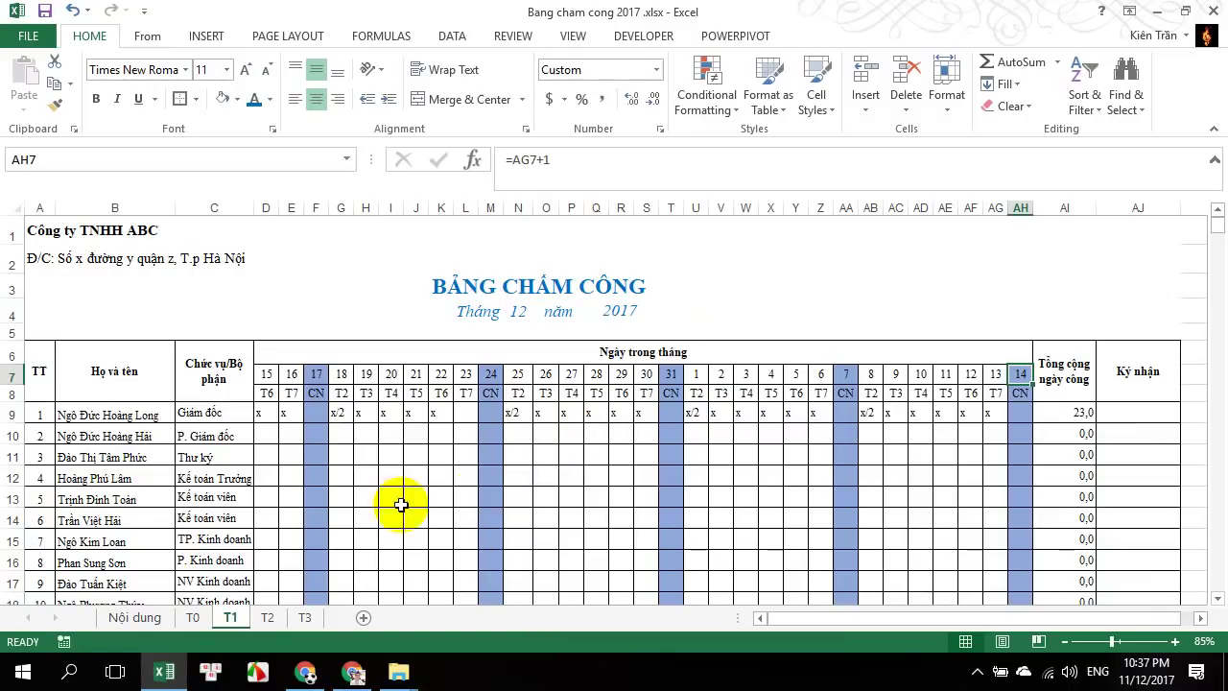
Switch via Nội dung to the T0 sheet and review its December 2018 day headers
{"action": "left_click", "coordinate": [135, 616]}
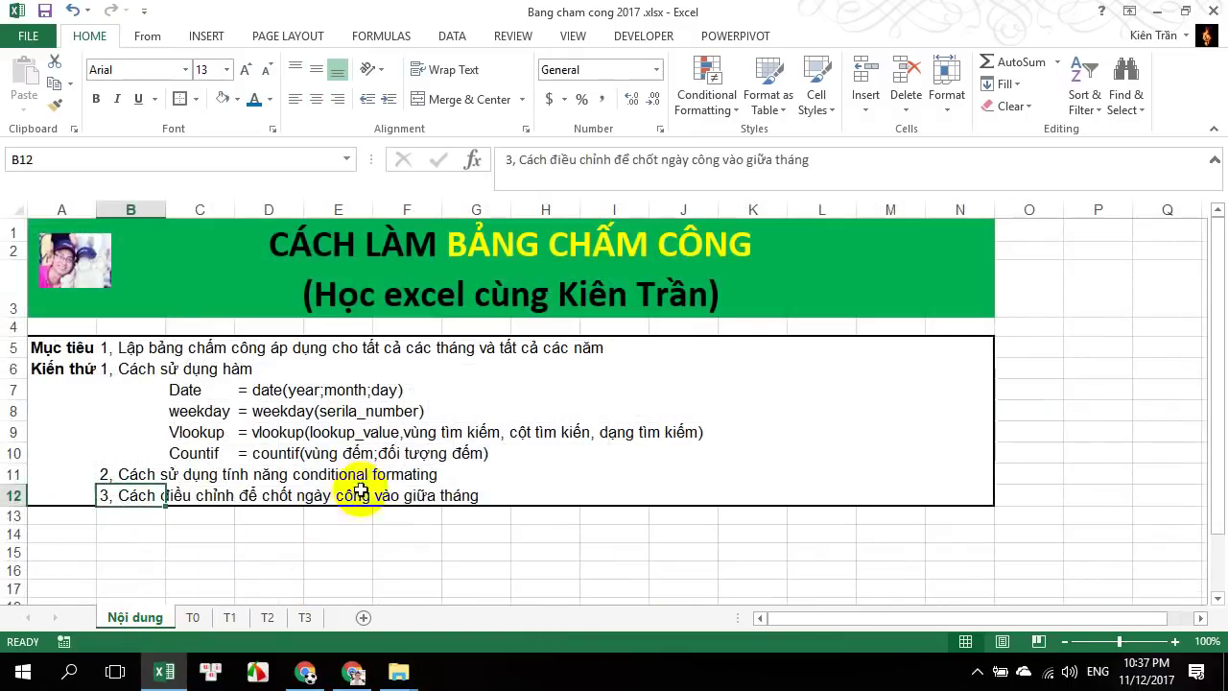
{"action": "left_click", "coordinate": [192, 616]}
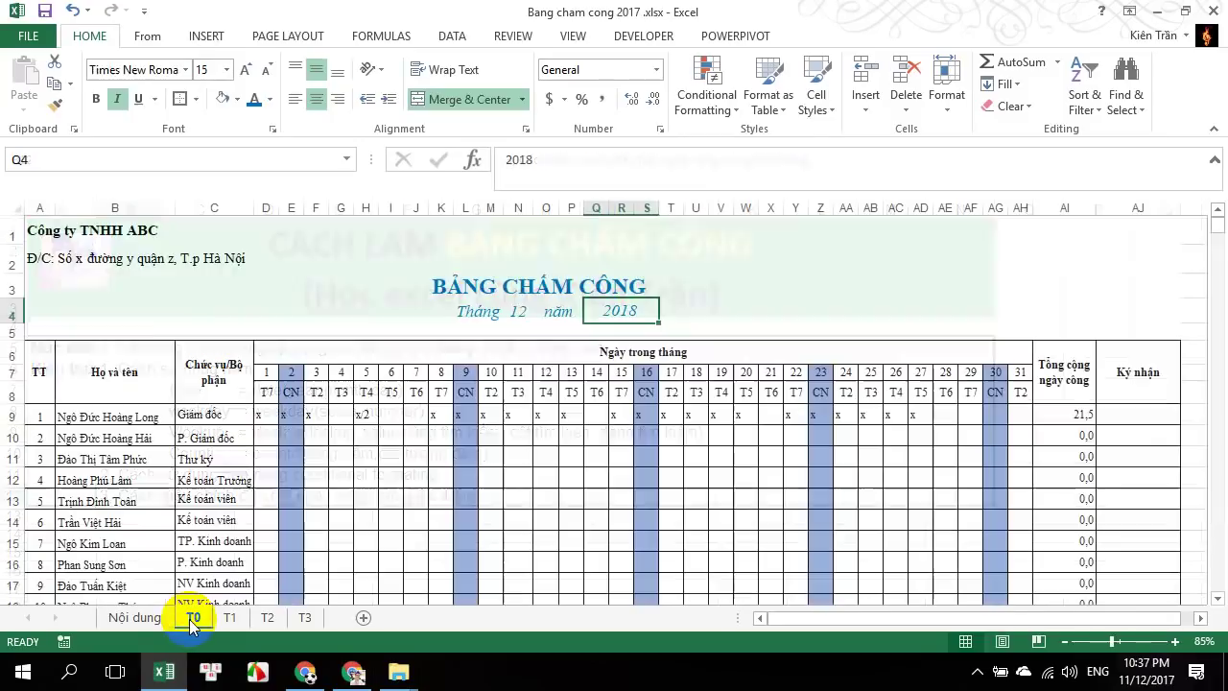
{"action": "scroll", "coordinate": [499, 370], "scroll_direction": "down", "scroll_amount": 1}
{"action": "scroll", "coordinate": [500, 370], "scroll_direction": "up", "scroll_amount": 1}
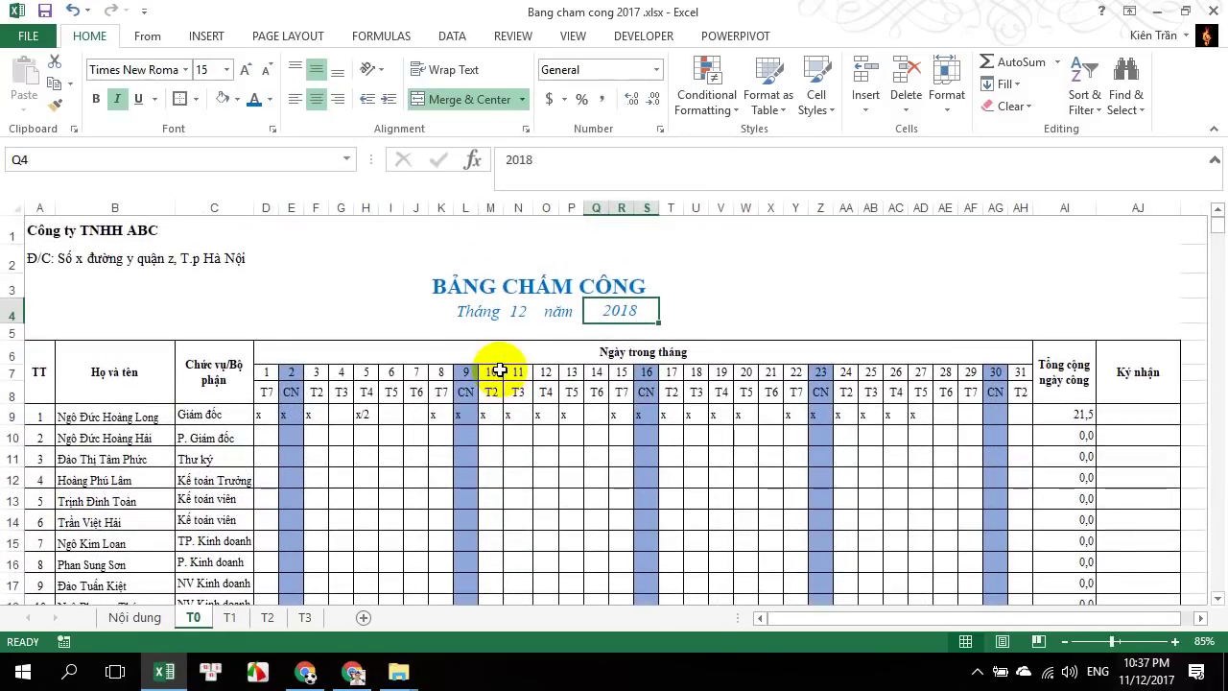
{"action": "scroll", "coordinate": [499, 370], "scroll_direction": "down", "scroll_amount": 1}
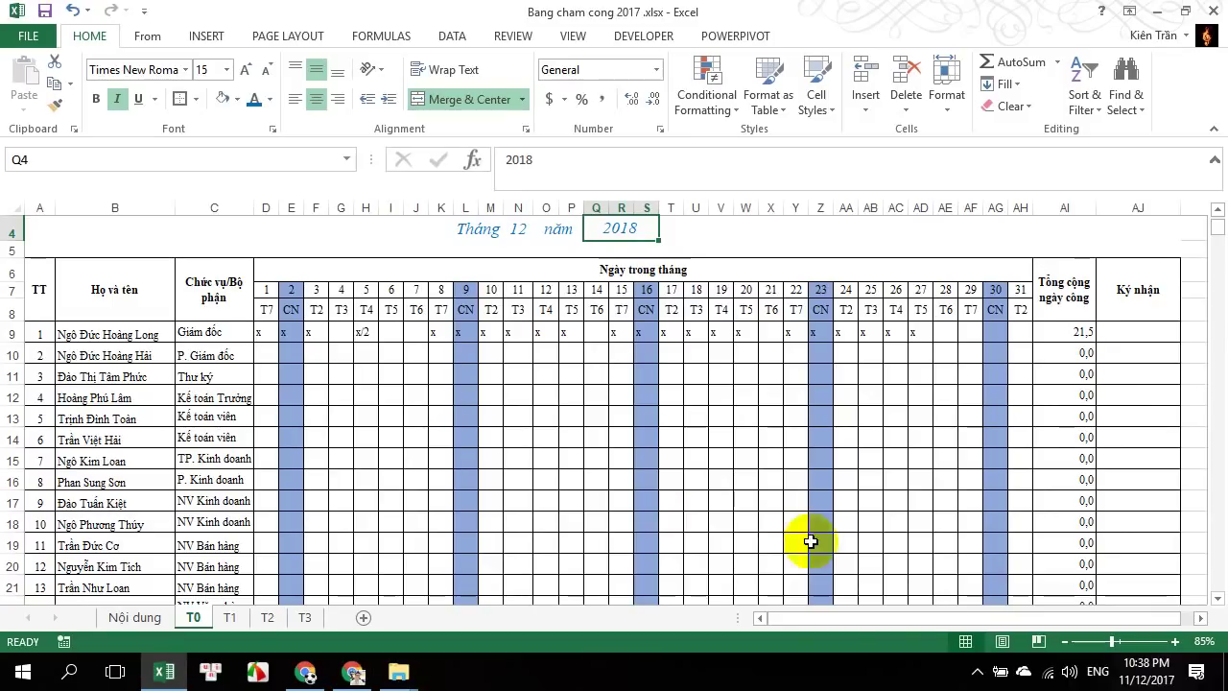
{"action": "left_click", "coordinate": [982, 677]}
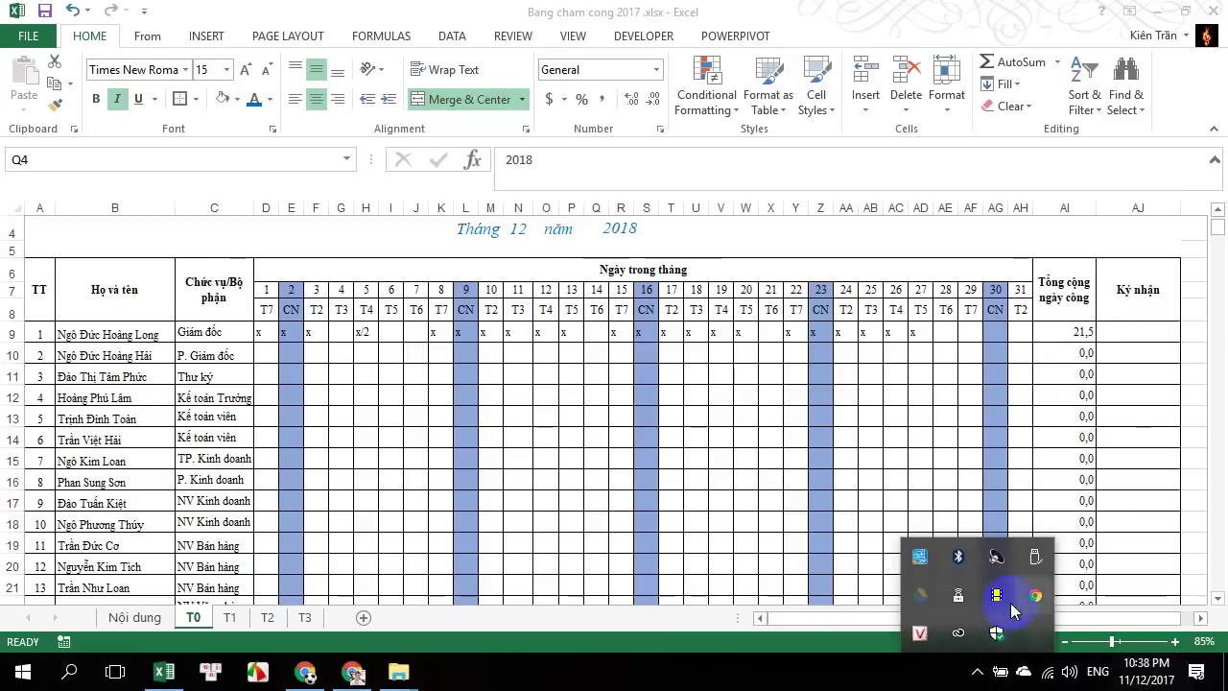